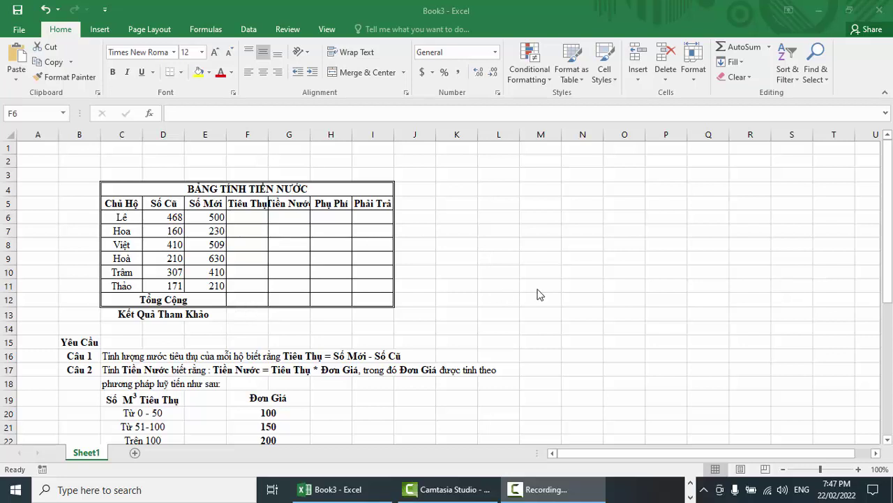
Step: Review the BẢNG TÍNH TIỀN NƯỚC title and the Chủ Hộ, Số Cũ and Số Mới column headings
{"action": "left_click", "coordinate": [214, 189]}
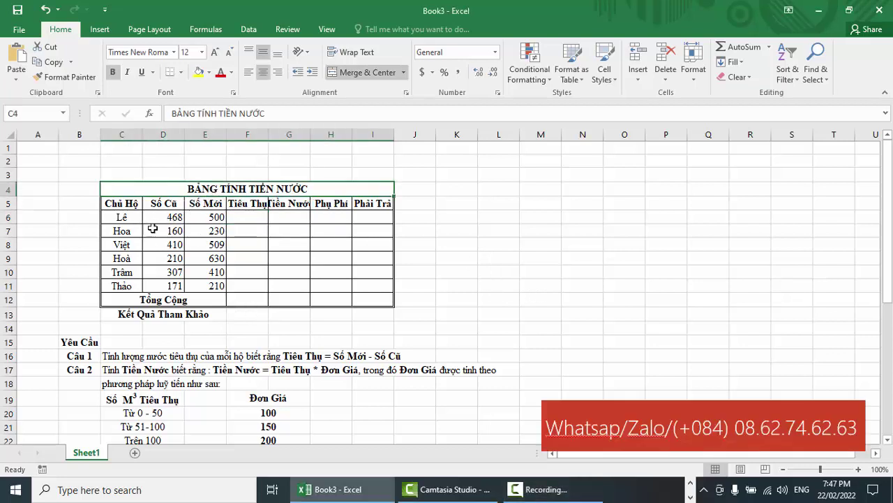
{"action": "left_click", "coordinate": [125, 206]}
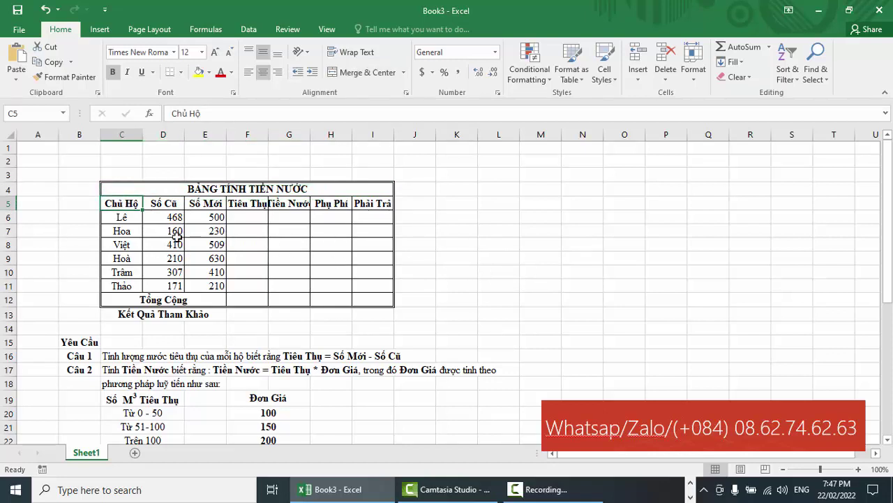
{"action": "left_click", "coordinate": [171, 204]}
{"action": "left_click", "coordinate": [193, 205]}
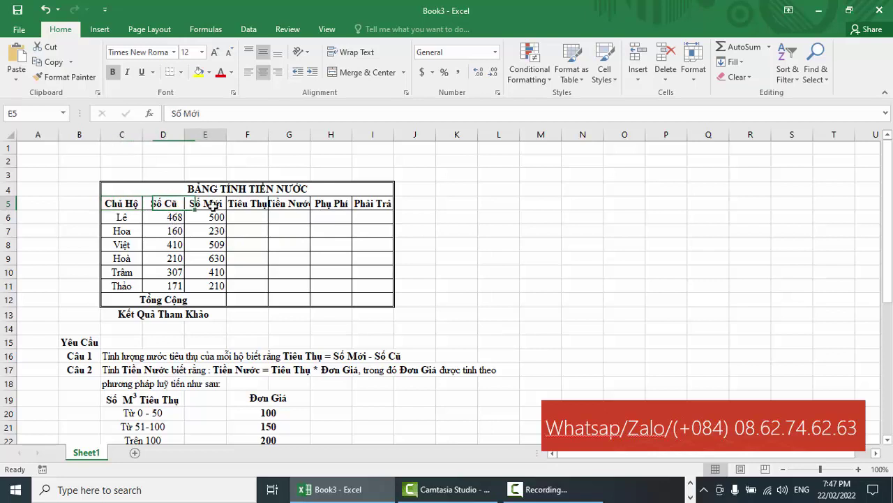
{"action": "left_click", "coordinate": [162, 203]}
{"action": "left_click", "coordinate": [201, 203]}
{"action": "left_click", "coordinate": [160, 202]}
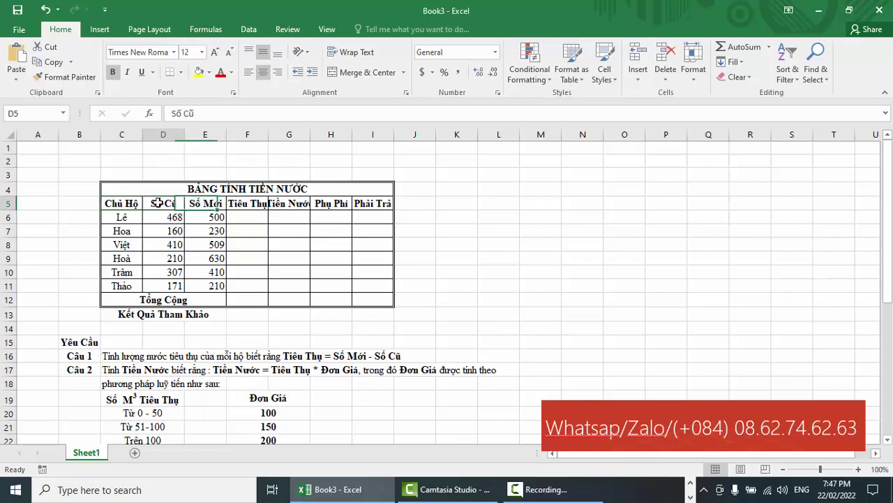
{"action": "left_click", "coordinate": [201, 202]}
{"action": "left_click", "coordinate": [170, 203]}
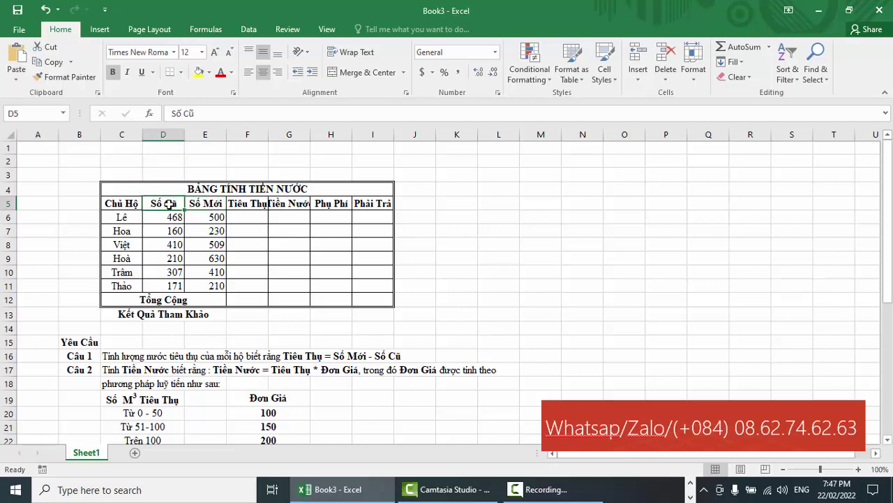
Step: Inspect Lê's row: the Số Mới reading of 500 and the empty Tiêu Thụ cell F6
{"action": "left_click", "coordinate": [195, 217]}
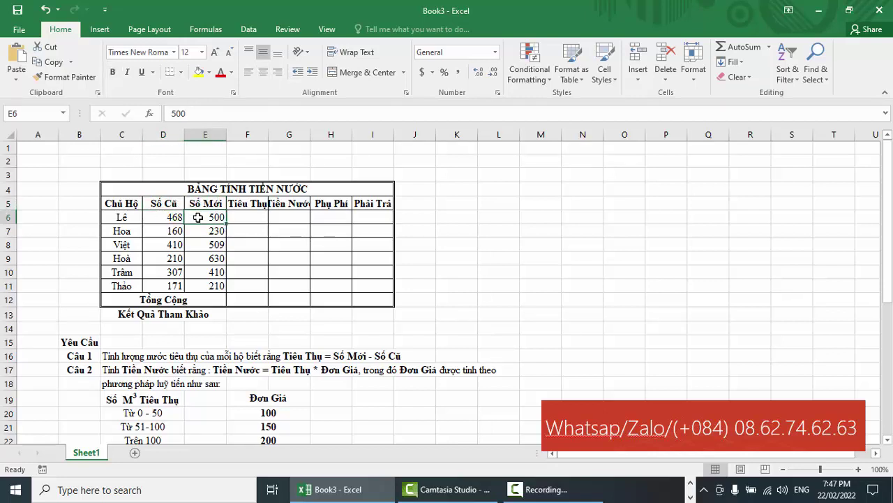
{"action": "left_click", "coordinate": [164, 218]}
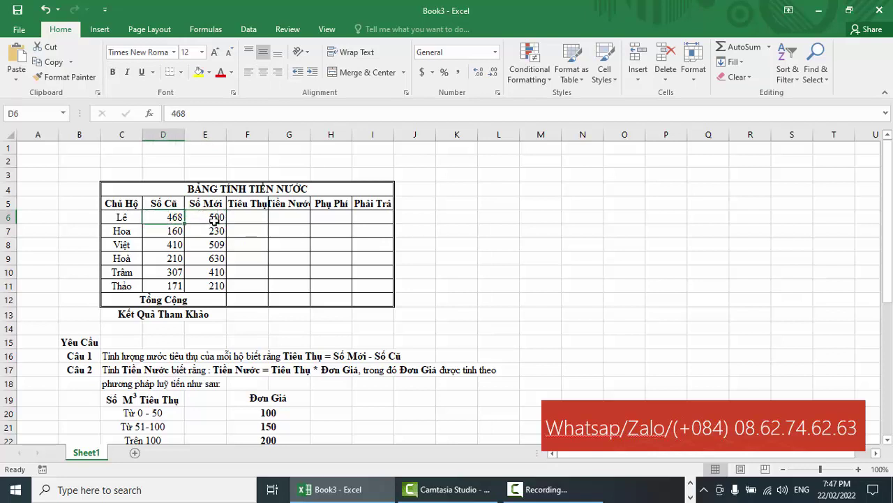
{"action": "left_click", "coordinate": [208, 218]}
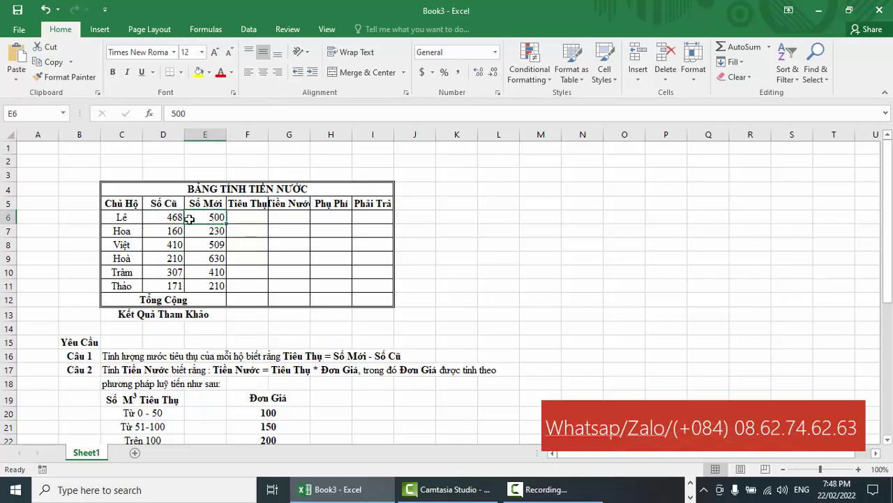
{"action": "left_click", "coordinate": [172, 218]}
{"action": "left_click", "coordinate": [191, 217]}
{"action": "left_click", "coordinate": [159, 217]}
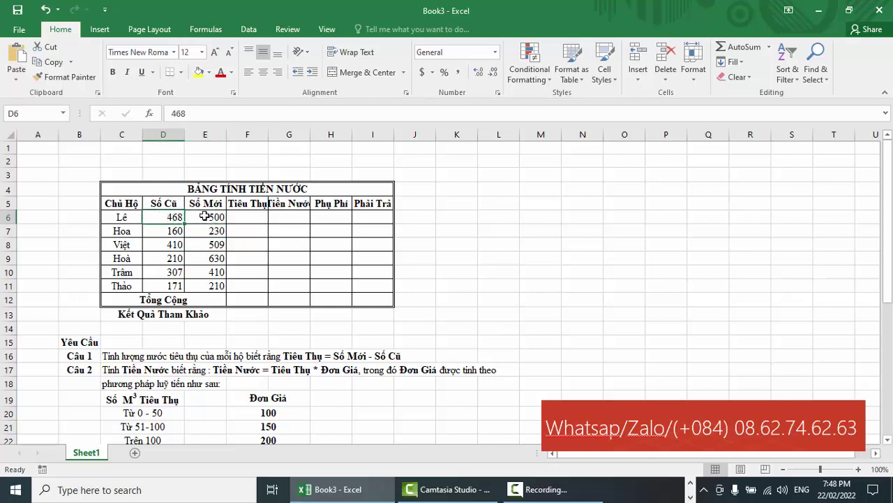
{"action": "left_click", "coordinate": [208, 217]}
{"action": "left_click", "coordinate": [248, 203]}
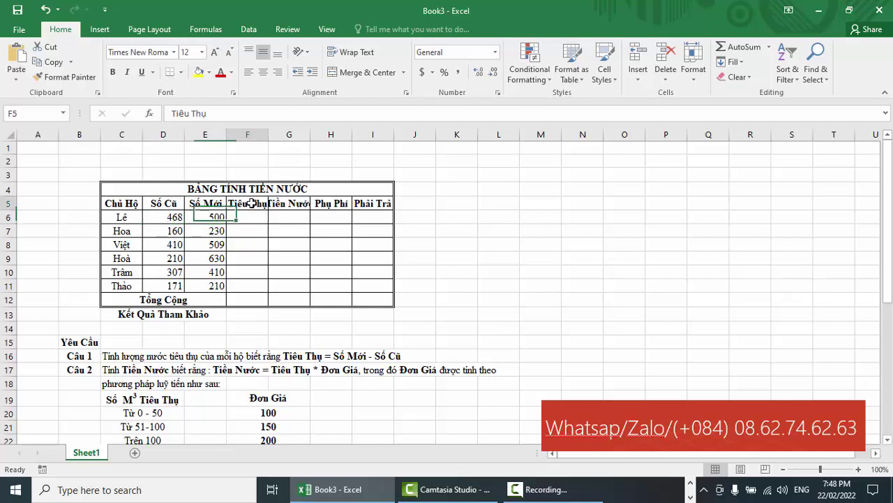
{"action": "left_click", "coordinate": [245, 217]}
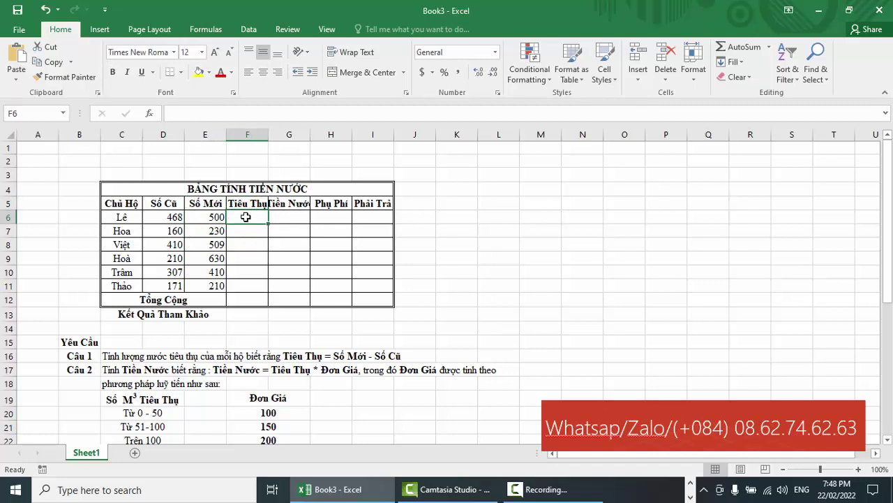
{"action": "left_click", "coordinate": [245, 204]}
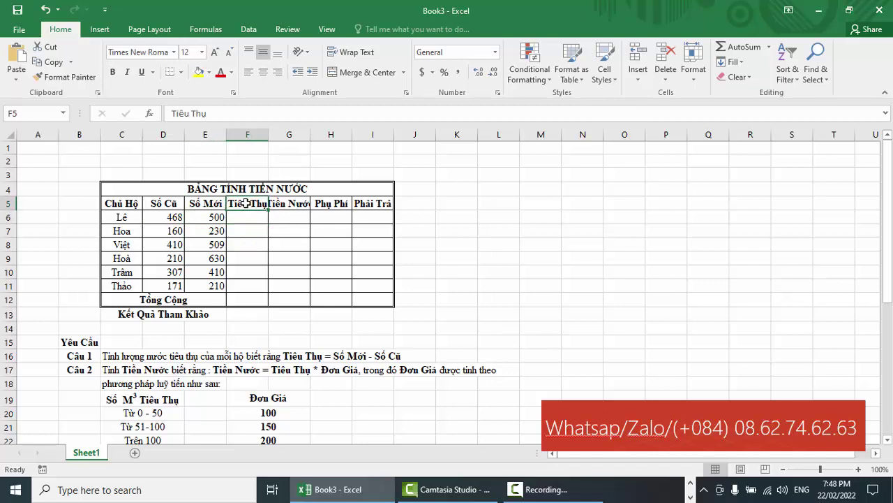
{"action": "left_click", "coordinate": [197, 217]}
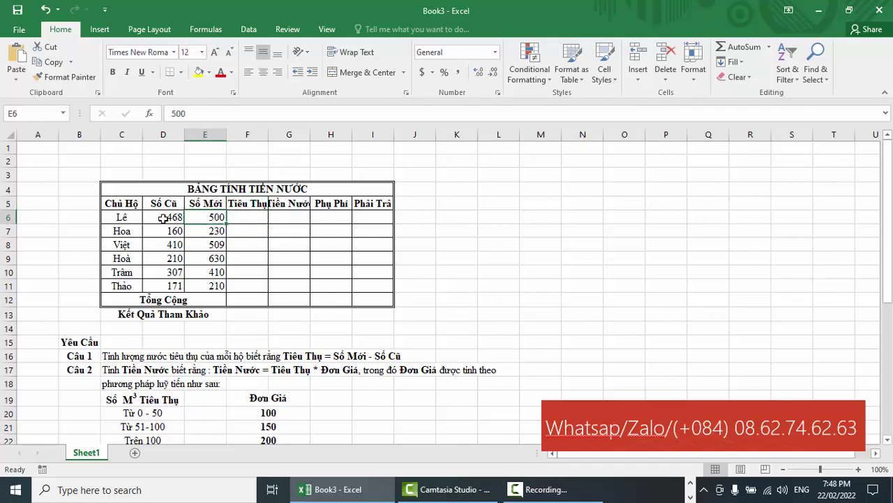
{"action": "left_click", "coordinate": [237, 218]}
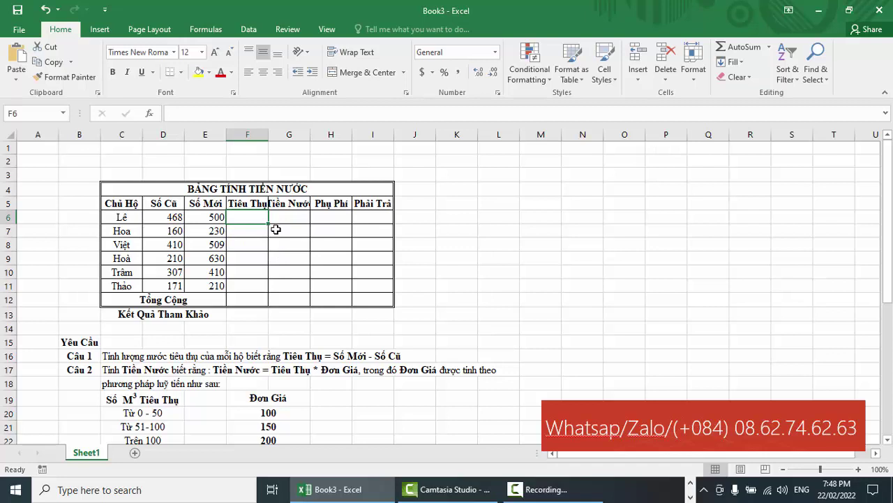
Step: Fill the Câu 1 row B16:I16 with yellow and type OK in L16
{"action": "left_click_drag", "start_coordinate": [75, 357], "coordinate": [402, 357]}
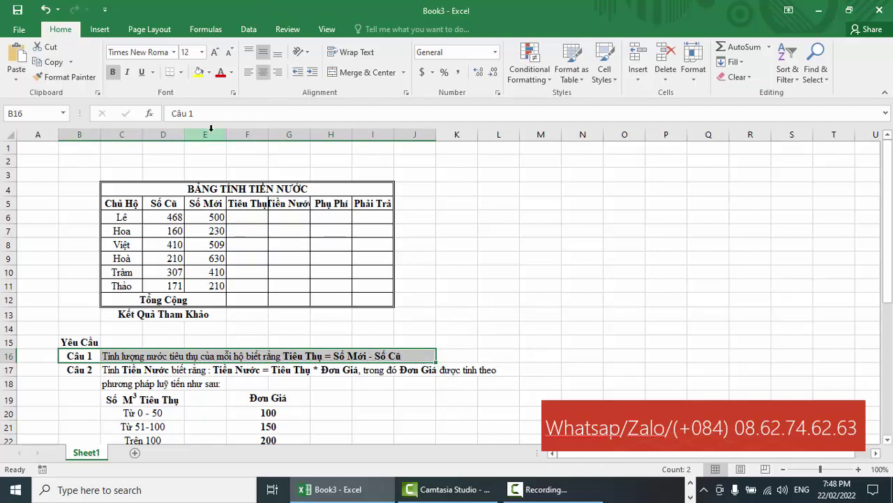
{"action": "left_click", "coordinate": [199, 72]}
{"action": "left_click", "coordinate": [498, 356]}
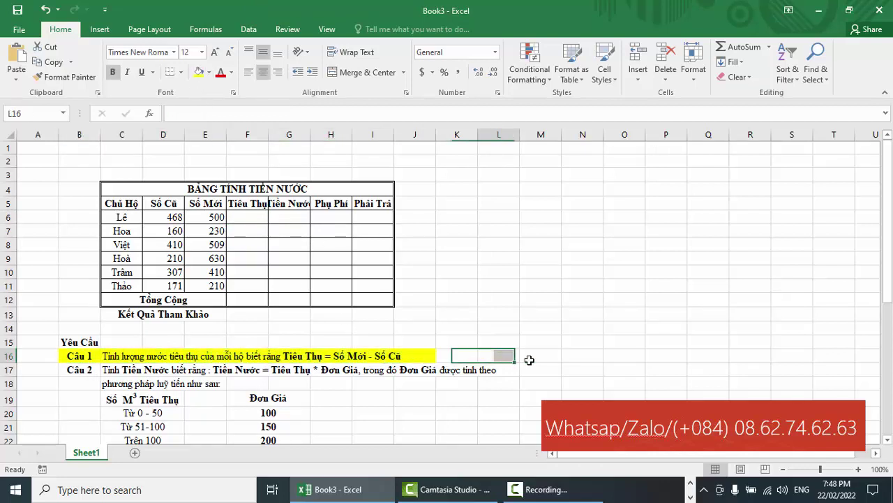
{"action": "type", "text": "OK"}
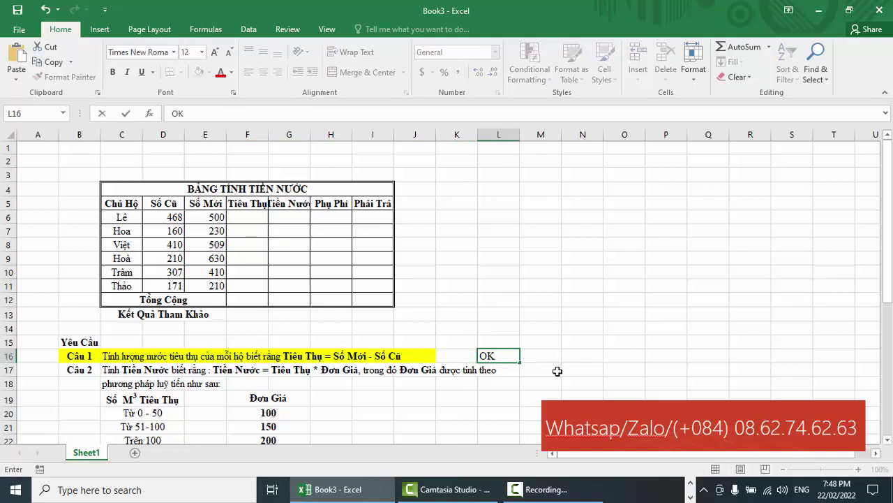
Step: Enter =E6-D6 in F6 to compute Lê's Tiêu Thụ
{"action": "left_click", "coordinate": [248, 206]}
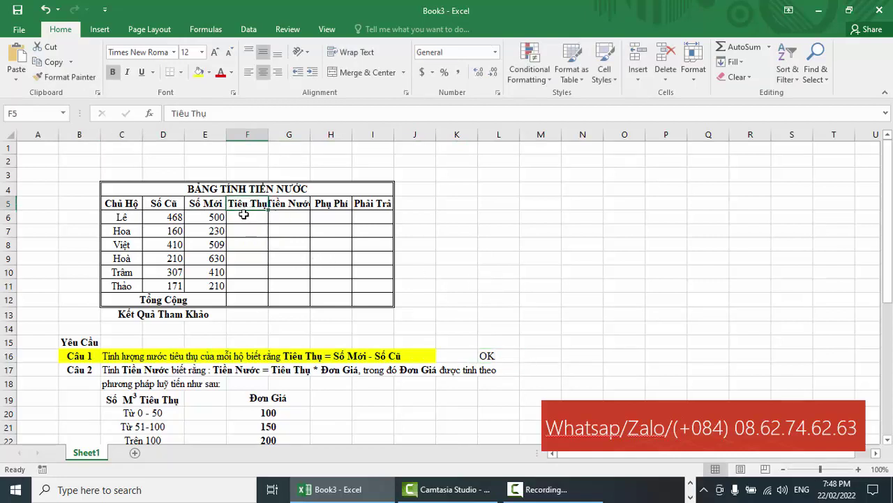
{"action": "left_click", "coordinate": [244, 215]}
{"action": "type", "text": "="}
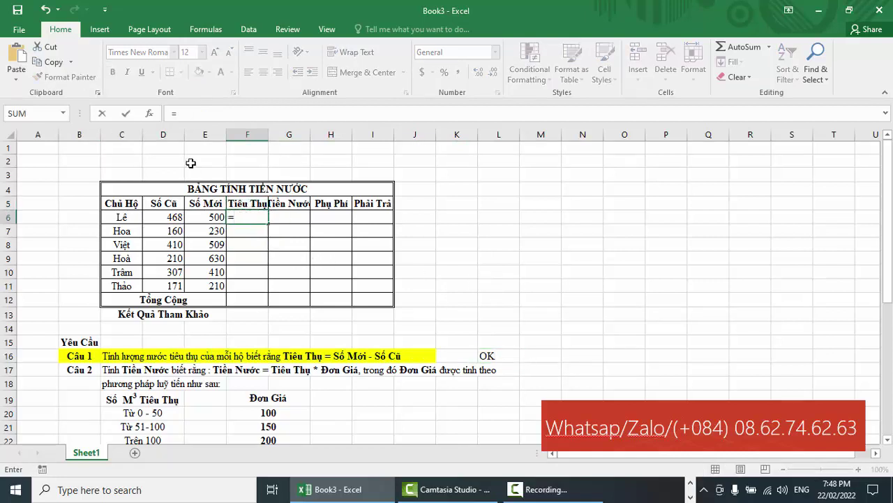
{"action": "left_click", "coordinate": [212, 215]}
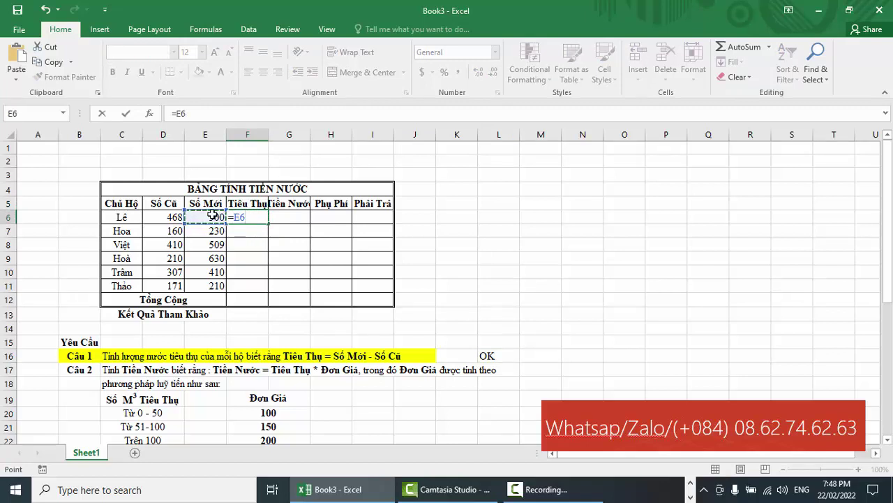
{"action": "type", "text": "-"}
{"action": "left_click", "coordinate": [166, 216]}
{"action": "key", "text": "Return"}
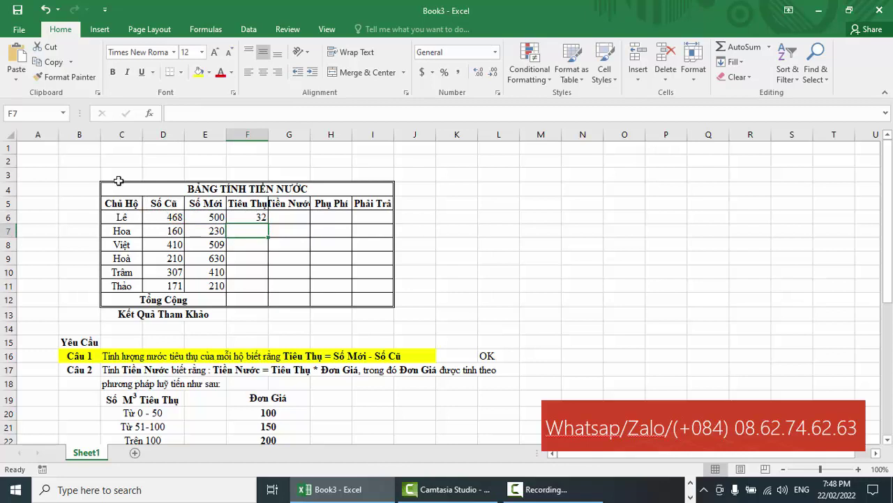
Step: Copy the F6 formula down to F11 and check the results for Thảo and Hoà
{"action": "left_click_drag", "start_coordinate": [117, 217], "coordinate": [257, 218]}
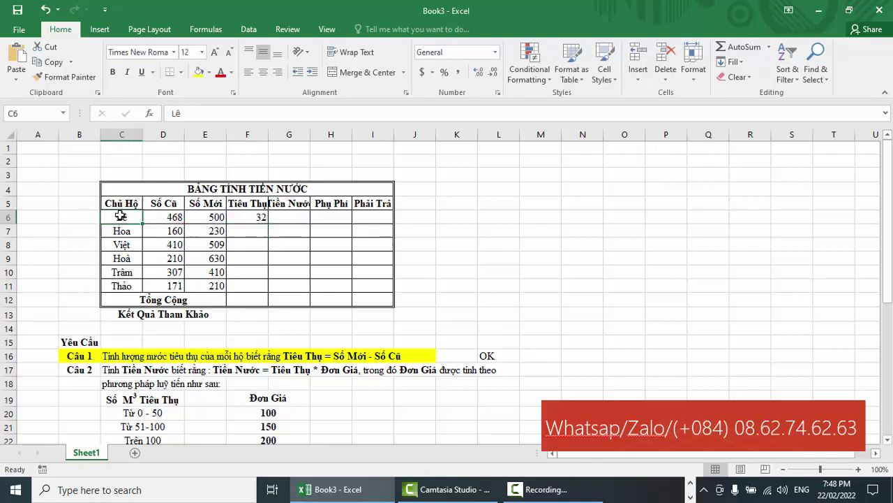
{"action": "left_click", "coordinate": [257, 219]}
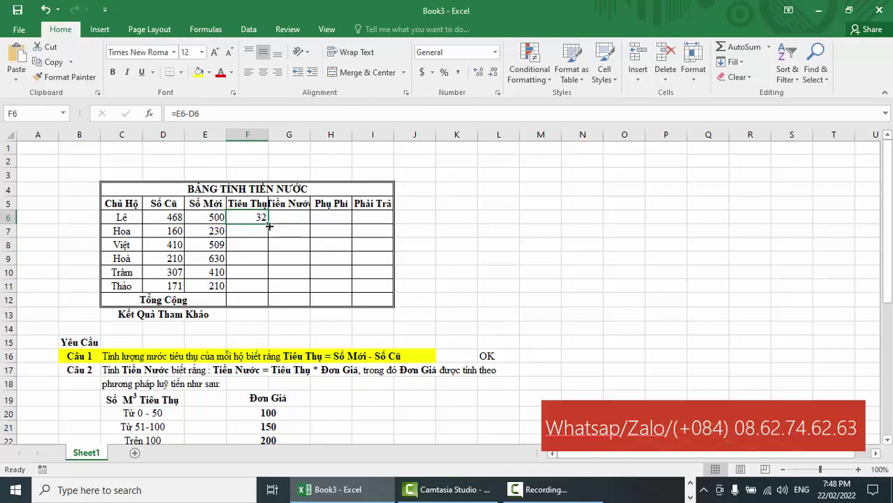
{"action": "left_click_drag", "start_coordinate": [269, 224], "coordinate": [269, 287]}
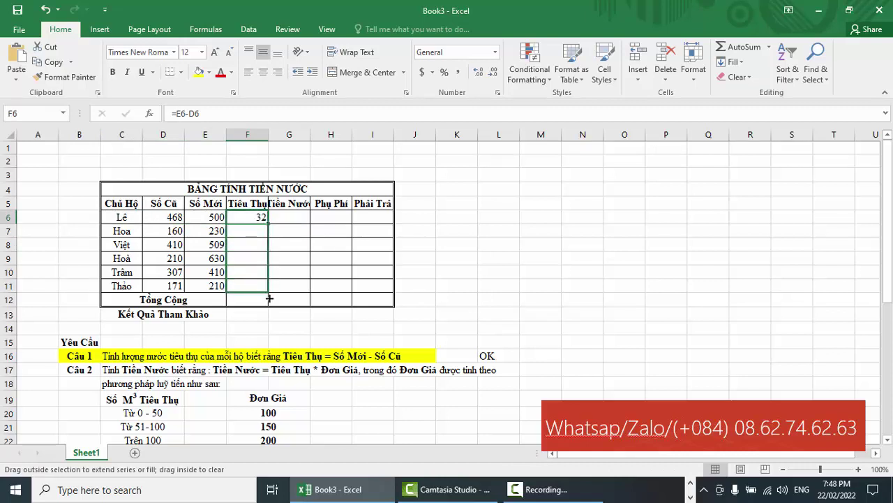
{"action": "left_click", "coordinate": [127, 288]}
{"action": "left_click", "coordinate": [253, 286]}
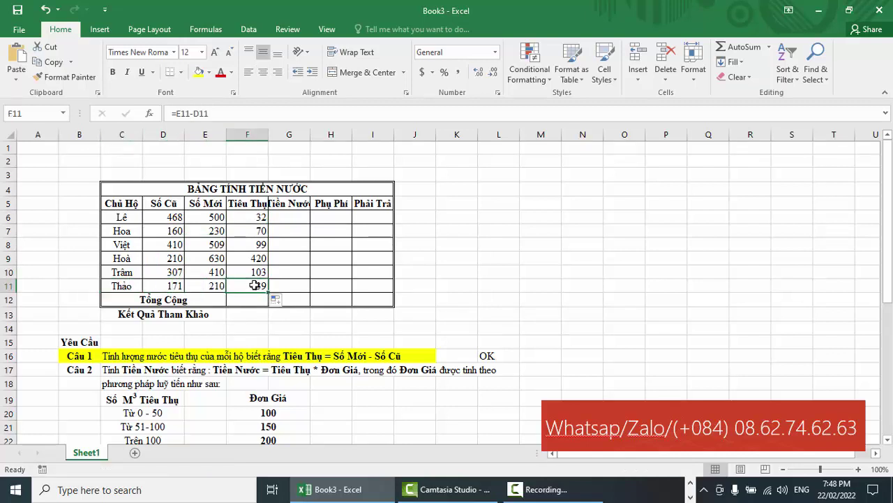
{"action": "left_click", "coordinate": [124, 259]}
{"action": "left_click", "coordinate": [238, 256]}
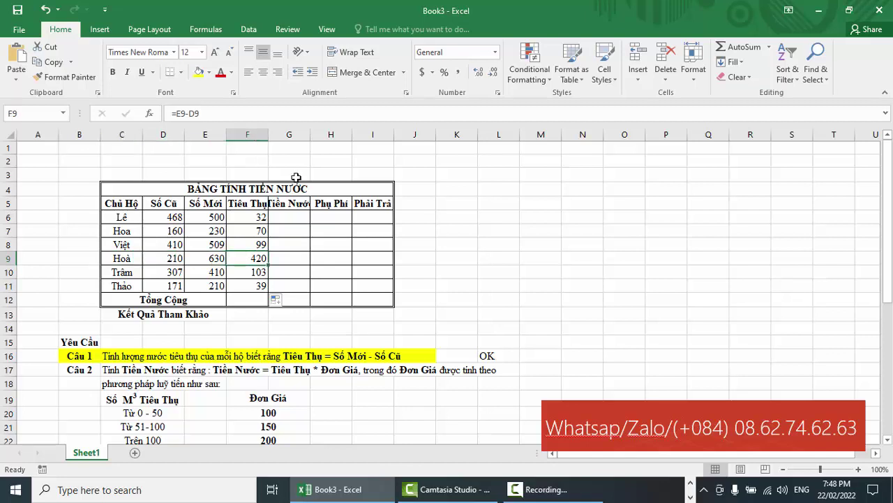
{"action": "mouse_move", "coordinate": [268, 136]}
{"action": "left_mouse_down"}
{"action": "mouse_move", "coordinate": [398, 135]}
{"action": "mouse_move", "coordinate": [461, 147]}
{"action": "left_mouse_up"}
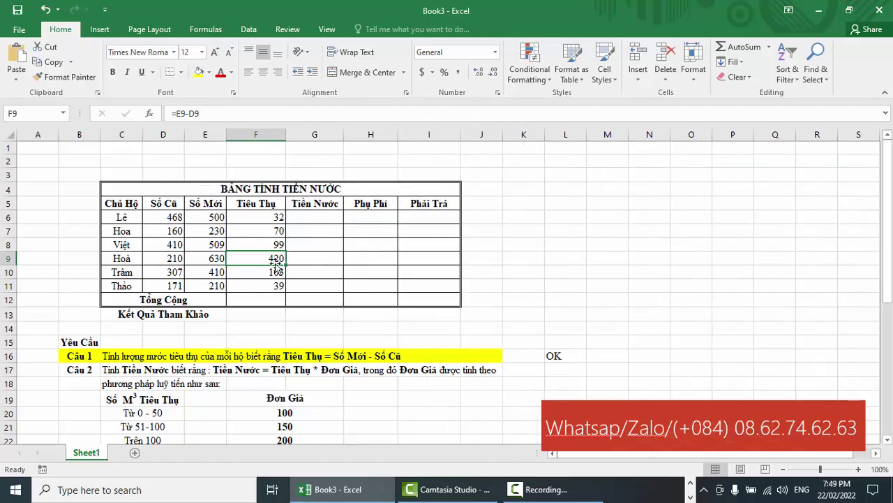
{"action": "left_click", "coordinate": [262, 215]}
{"action": "left_click", "coordinate": [259, 229]}
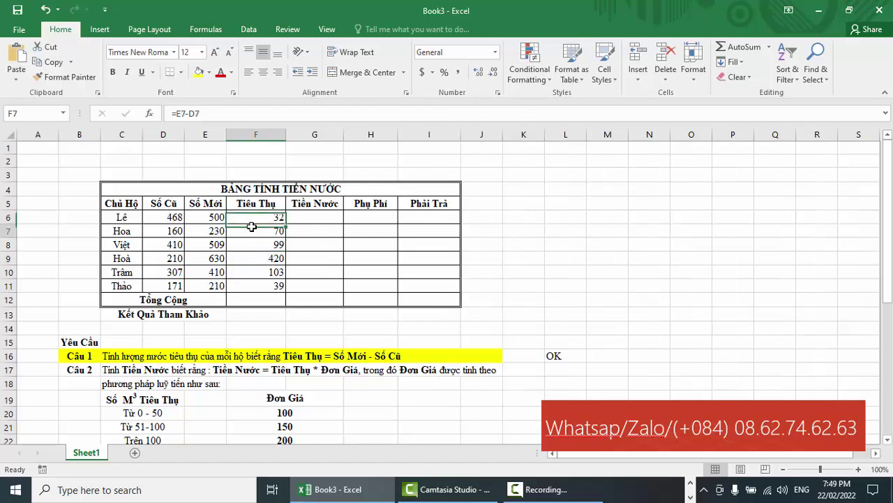
{"action": "left_click", "coordinate": [260, 245]}
{"action": "left_click", "coordinate": [262, 261]}
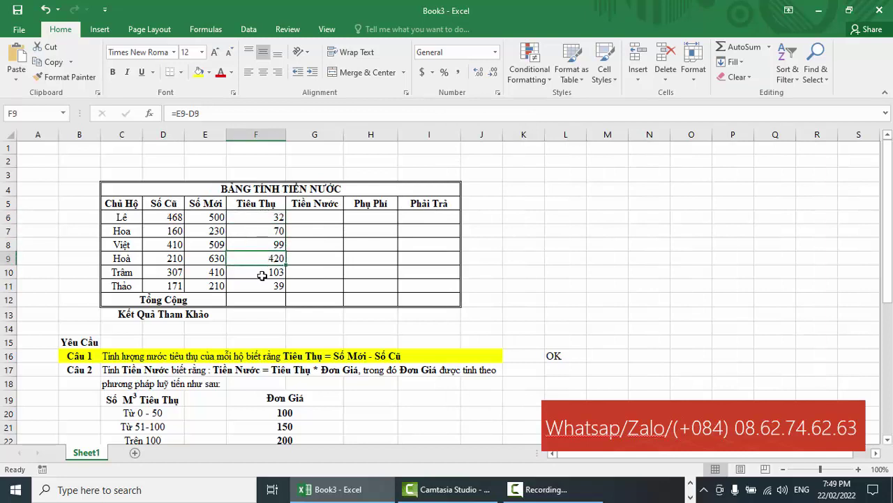
{"action": "left_click", "coordinate": [261, 273]}
{"action": "left_click", "coordinate": [261, 286]}
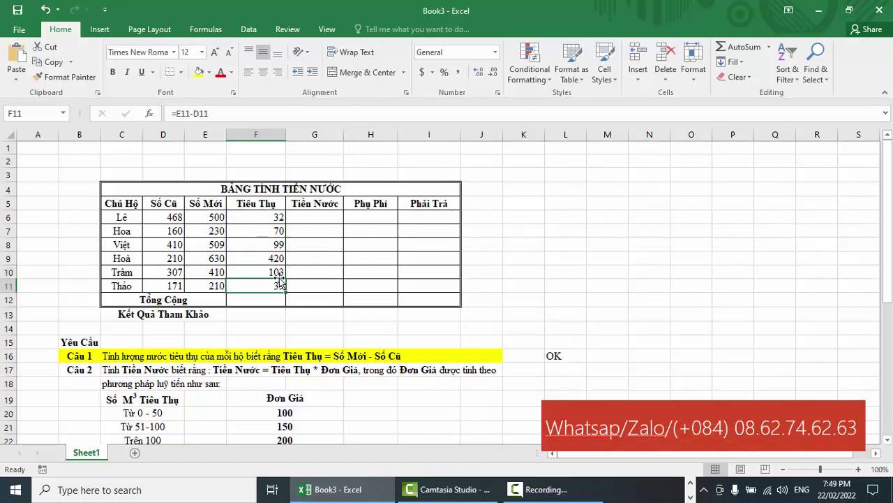
{"action": "left_click", "coordinate": [261, 217]}
{"action": "left_click", "coordinate": [261, 230]}
{"action": "left_click", "coordinate": [263, 245]}
{"action": "left_click", "coordinate": [317, 220]}
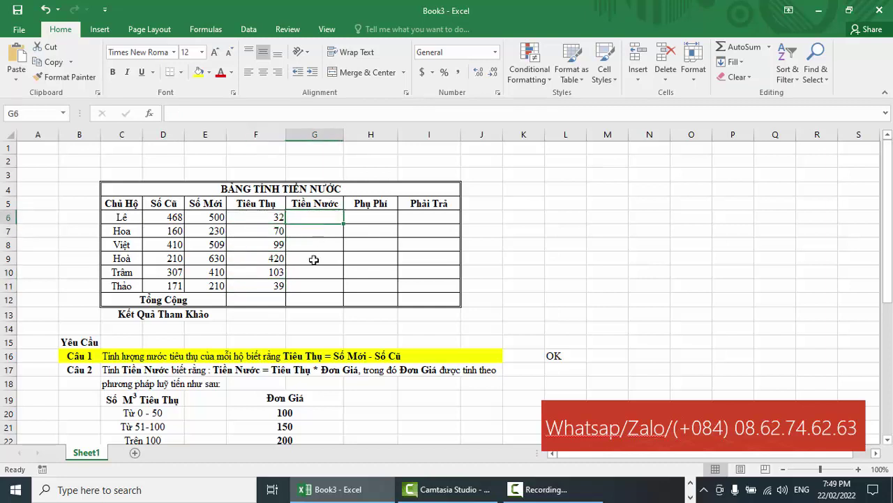
{"action": "left_click", "coordinate": [326, 206]}
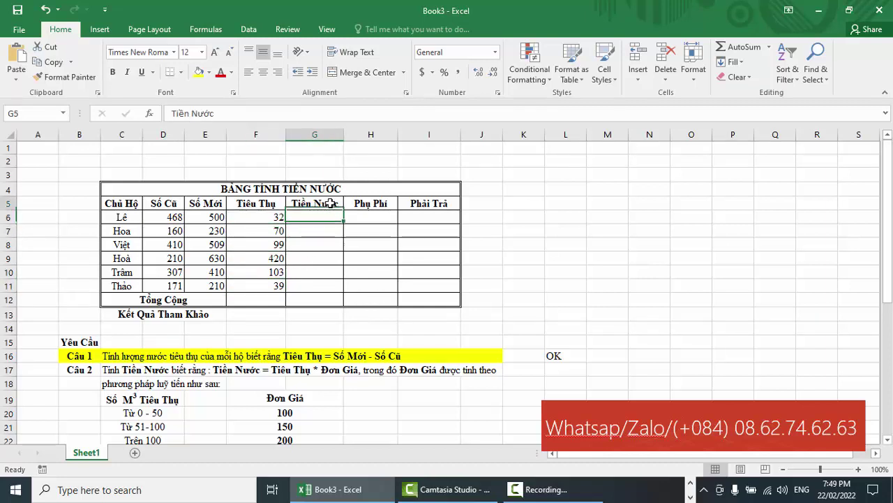
{"action": "left_click", "coordinate": [280, 222]}
{"action": "left_click", "coordinate": [314, 217]}
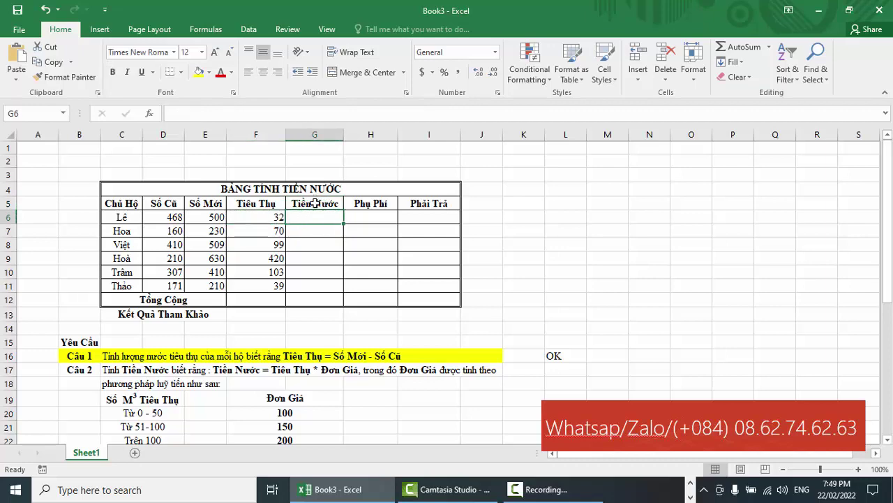
{"action": "left_click", "coordinate": [315, 202]}
{"action": "left_click", "coordinate": [251, 217]}
{"action": "left_click", "coordinate": [314, 230]}
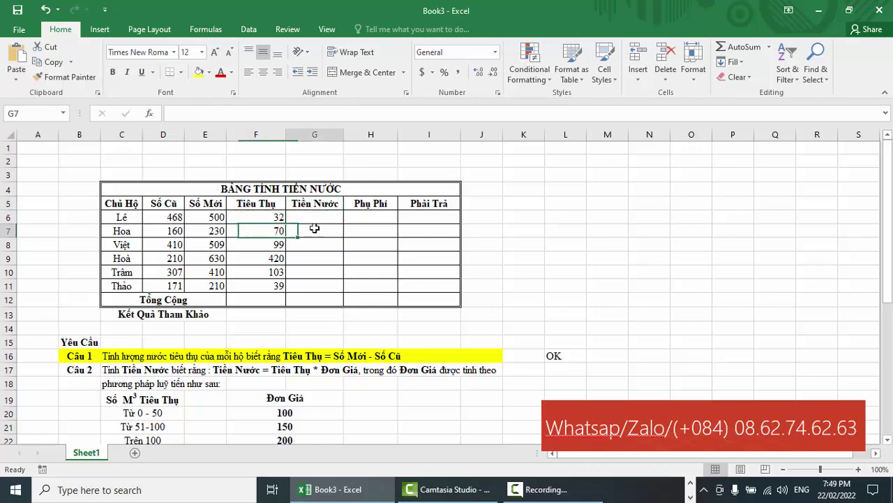
Step: Fill the Câu 2 requirement row B17:J17 with yellow
{"action": "left_click", "coordinate": [314, 203]}
{"action": "scroll", "coordinate": [327, 289], "scroll_direction": "down", "scroll_amount": 1}
{"action": "scroll", "coordinate": [327, 289], "scroll_direction": "down", "scroll_amount": 1}
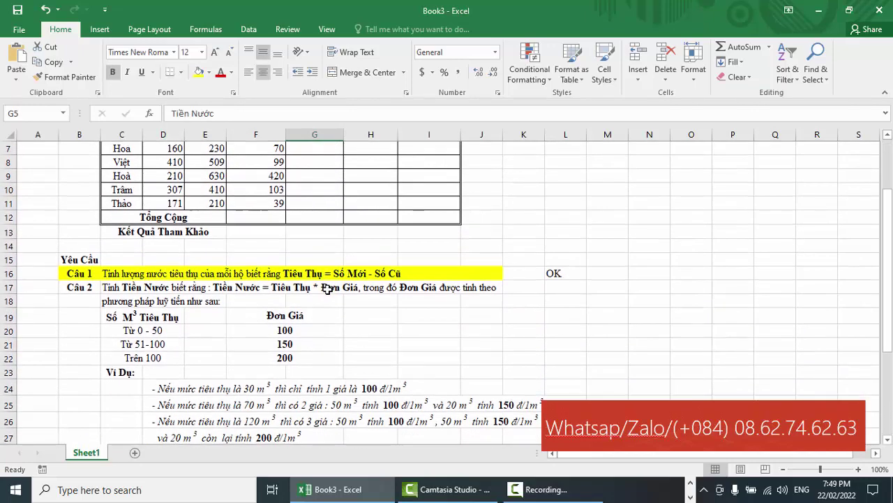
{"action": "scroll", "coordinate": [326, 289], "scroll_direction": "up", "scroll_amount": 1}
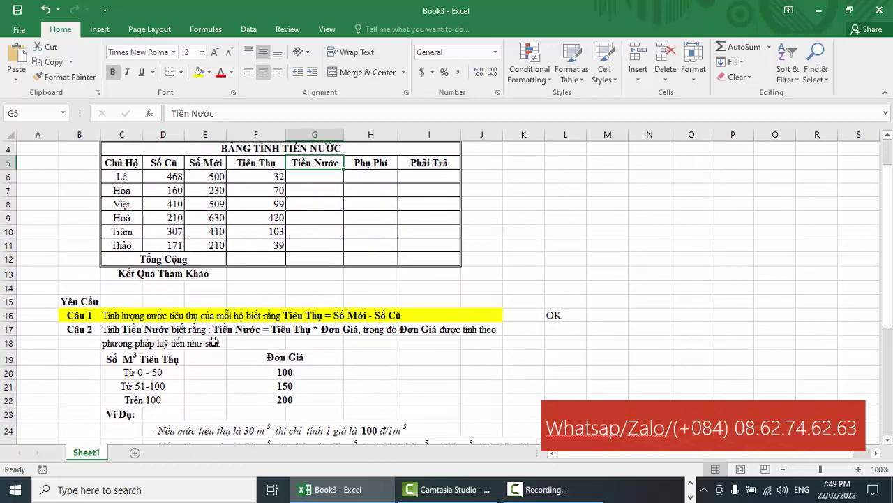
{"action": "left_click", "coordinate": [72, 330]}
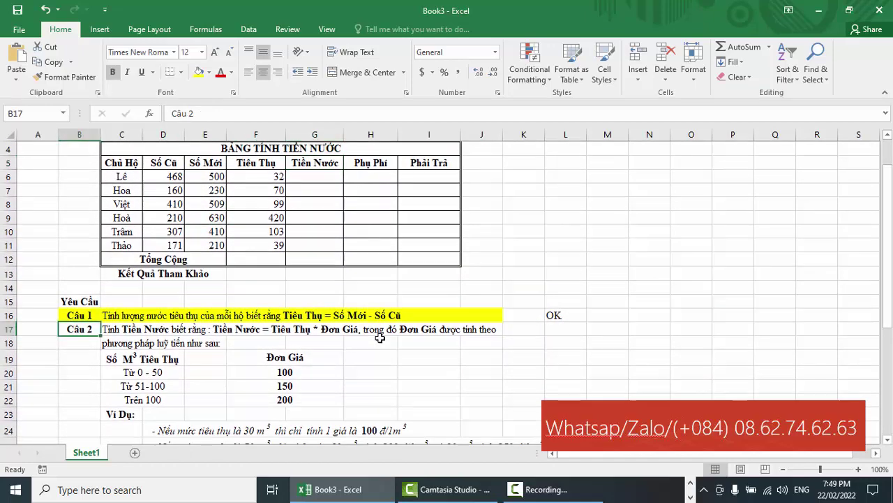
{"action": "left_click", "coordinate": [493, 333], "text": "shift"}
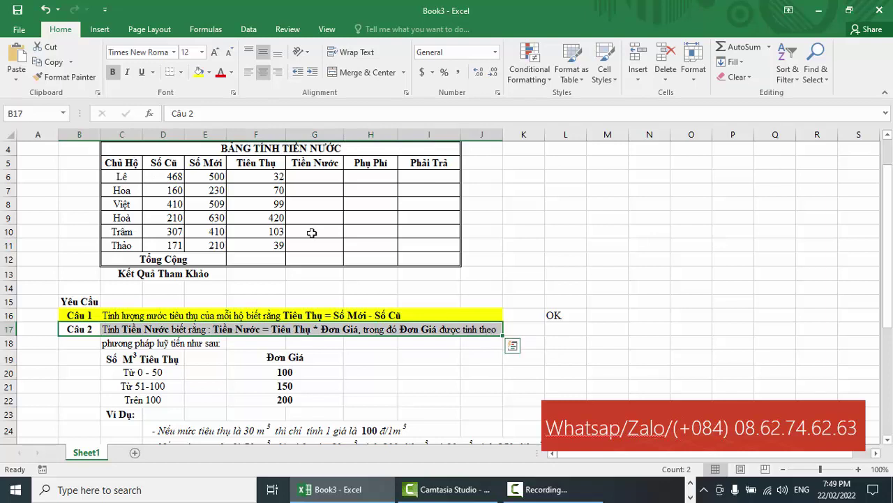
{"action": "left_click", "coordinate": [198, 72]}
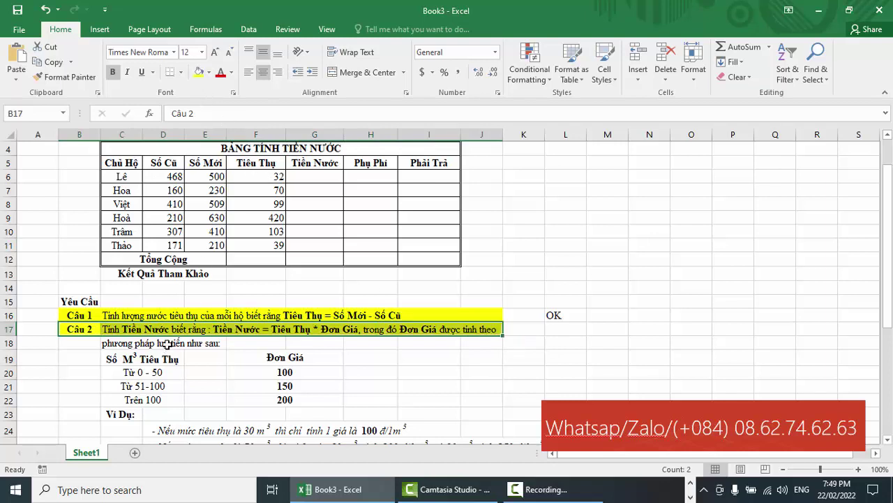
{"action": "left_click", "coordinate": [188, 332]}
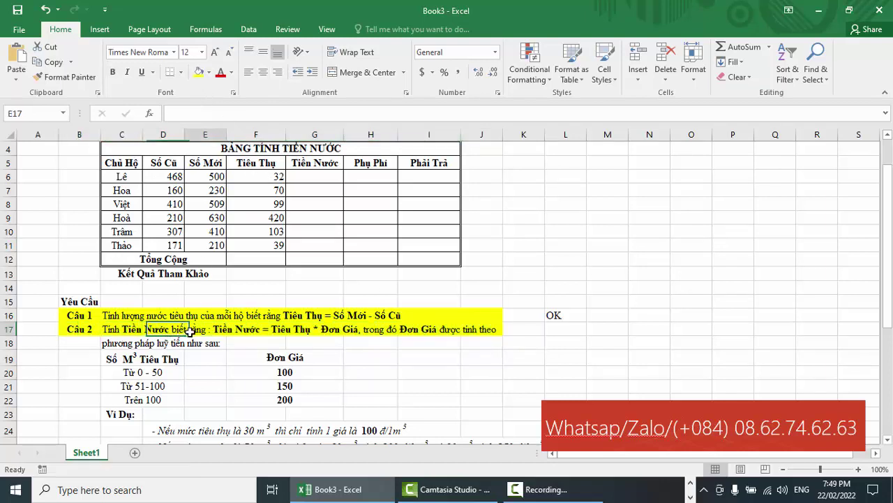
Step: Read the Câu 2 formula and inspect the Đơn Giá table's 0-50 tier priced at 100
{"action": "left_click", "coordinate": [296, 332]}
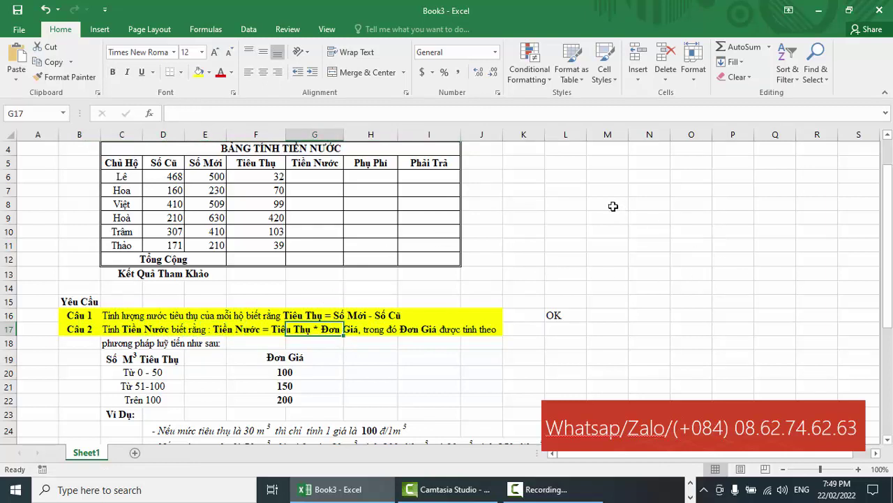
{"action": "left_click_drag", "start_coordinate": [108, 342], "coordinate": [295, 400]}
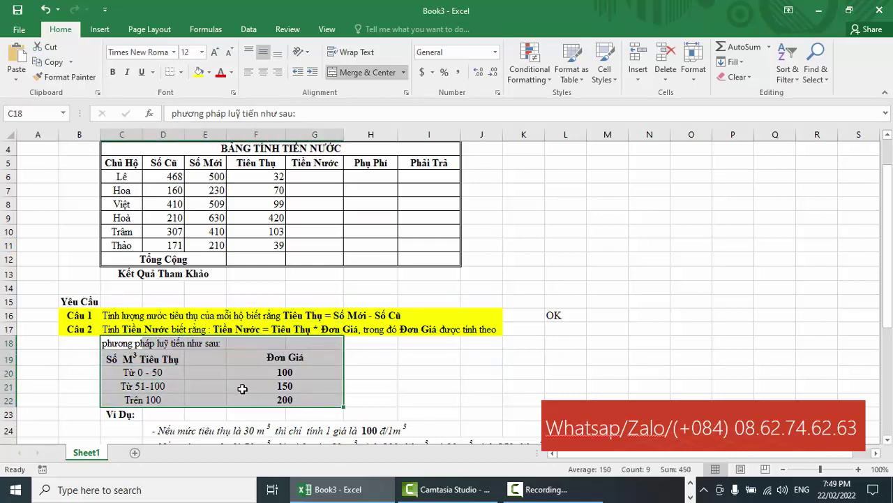
{"action": "left_click", "coordinate": [175, 346]}
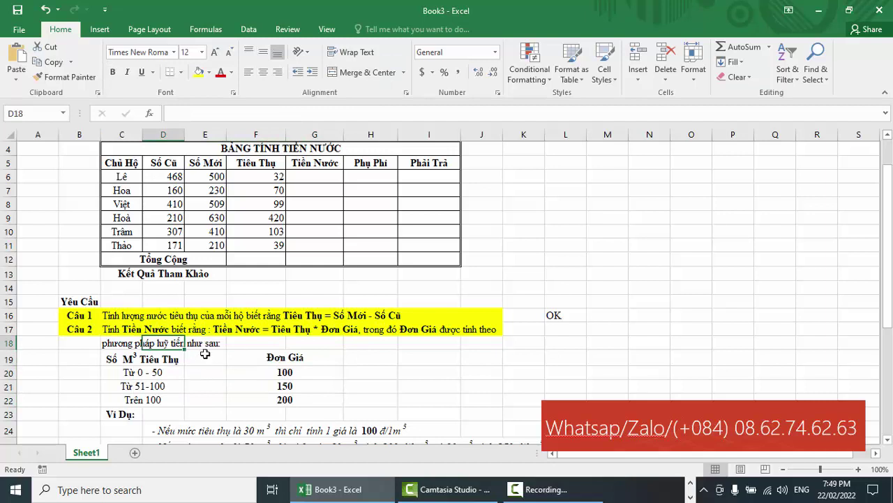
{"action": "key", "text": "Right"}
{"action": "left_click", "coordinate": [149, 370]}
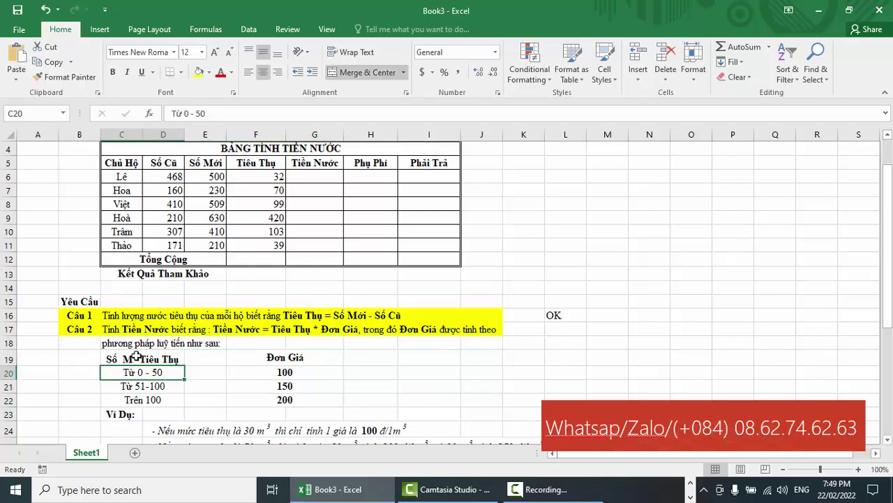
{"action": "left_click", "coordinate": [137, 356]}
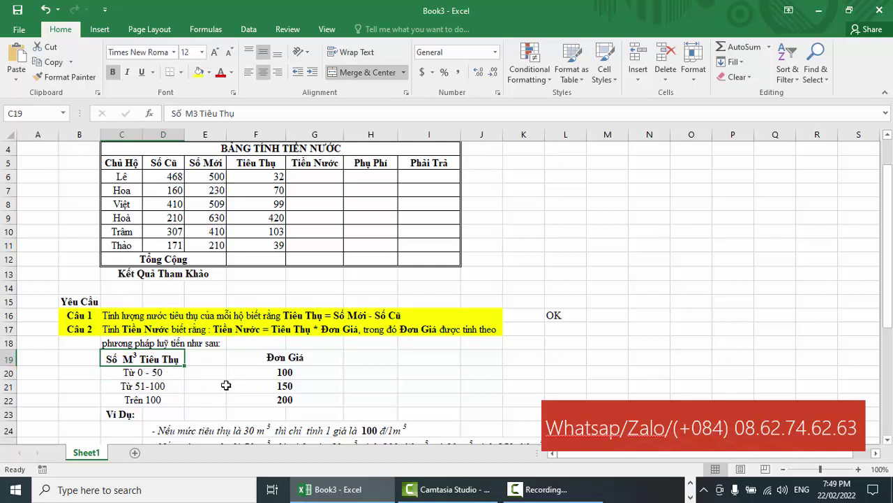
{"action": "left_click", "coordinate": [148, 375]}
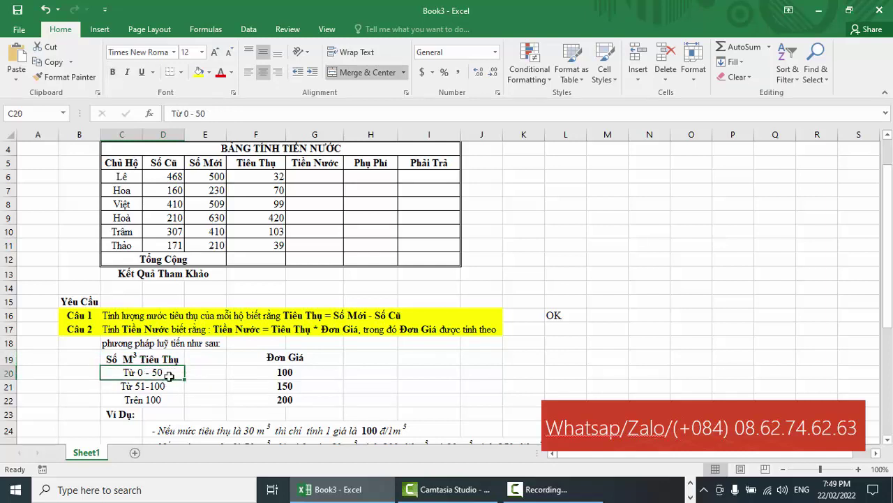
{"action": "left_click", "coordinate": [292, 377]}
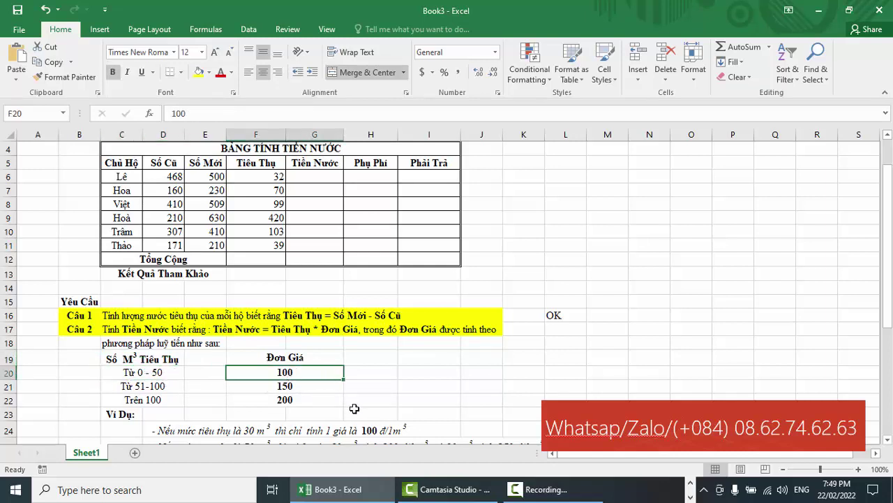
Step: Check the 51-100 tier at 150 and the above-100 tier at 200
{"action": "left_click", "coordinate": [157, 388]}
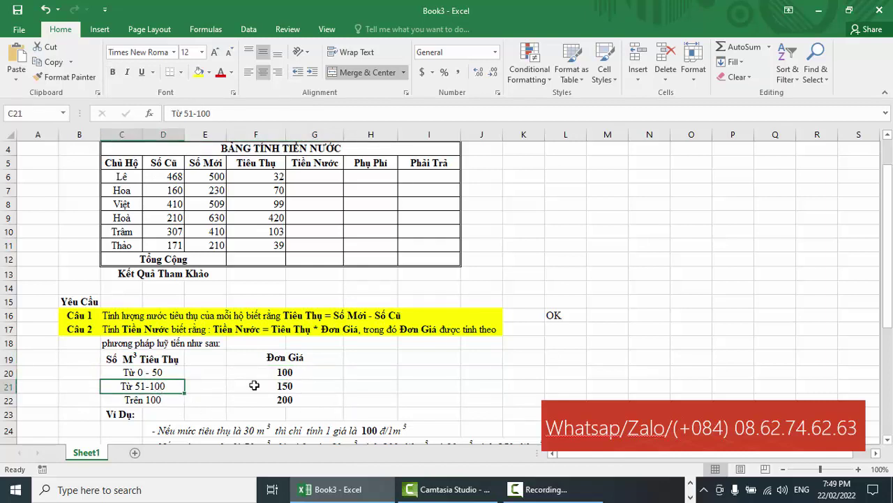
{"action": "left_click", "coordinate": [297, 383]}
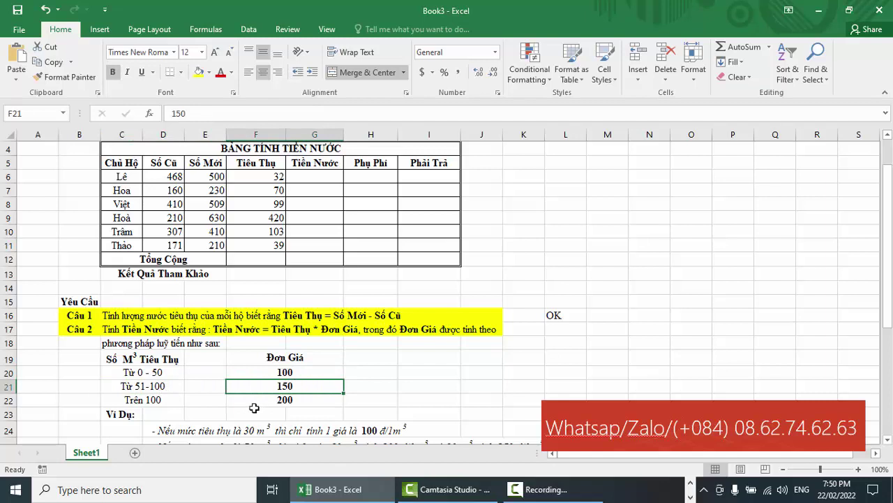
{"action": "left_click", "coordinate": [160, 400]}
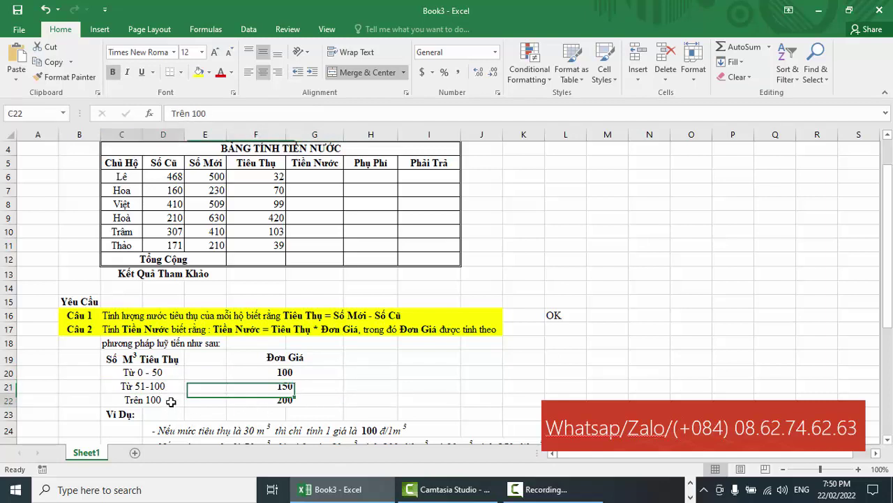
{"action": "left_click", "coordinate": [305, 400]}
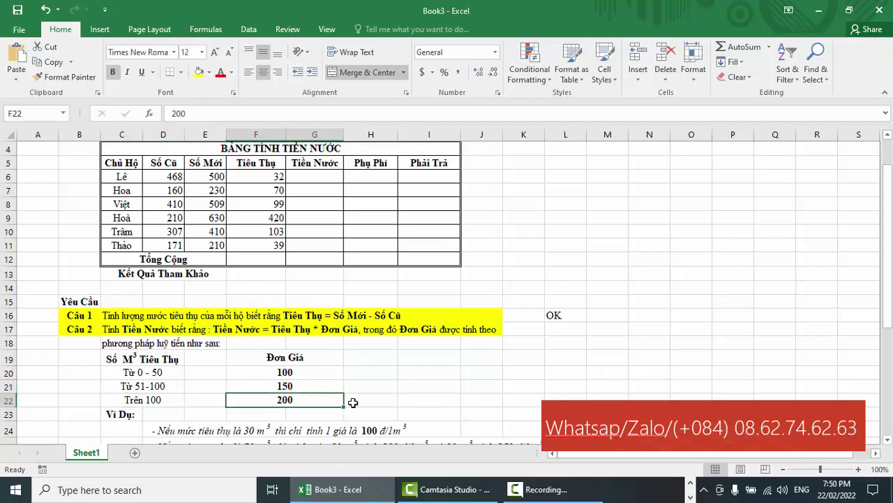
{"action": "left_click", "coordinate": [248, 333]}
{"action": "left_click", "coordinate": [298, 328]}
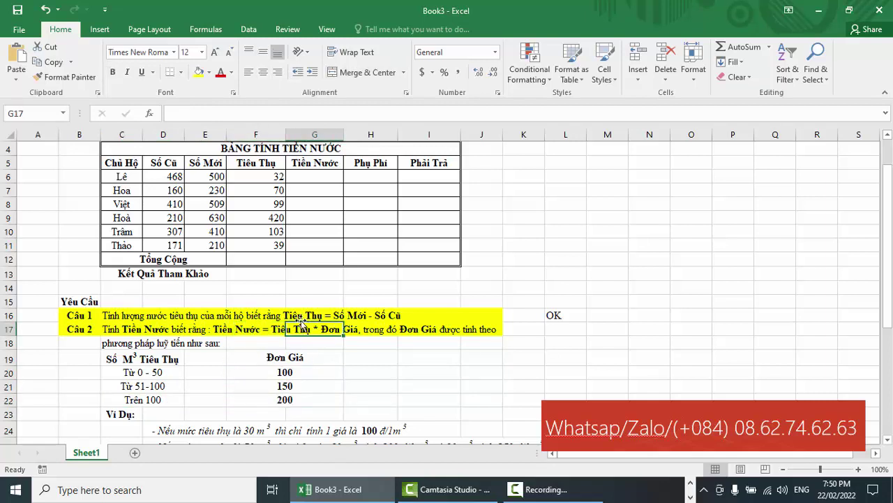
{"action": "left_click", "coordinate": [314, 179]}
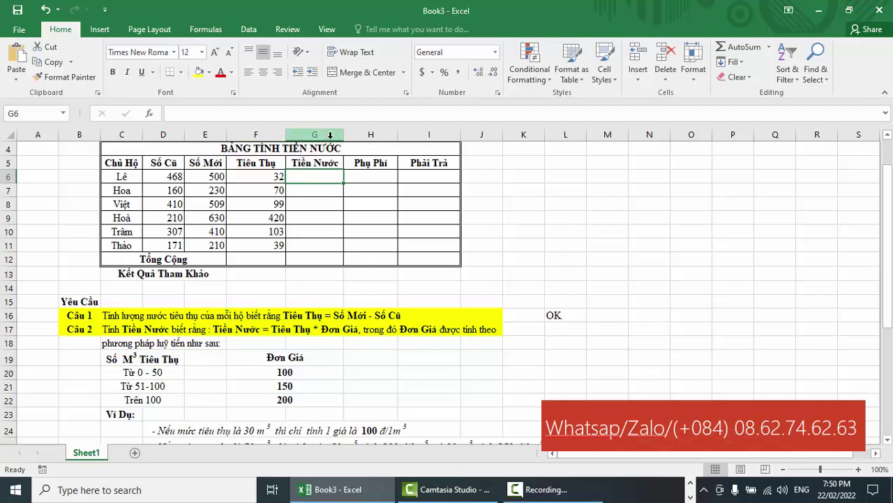
Step: Widen the Tiền Nước column, start a G6 formula multiplying Tiêu Thụ, then cancel it
{"action": "left_click_drag", "start_coordinate": [343, 135], "coordinate": [411, 137]}
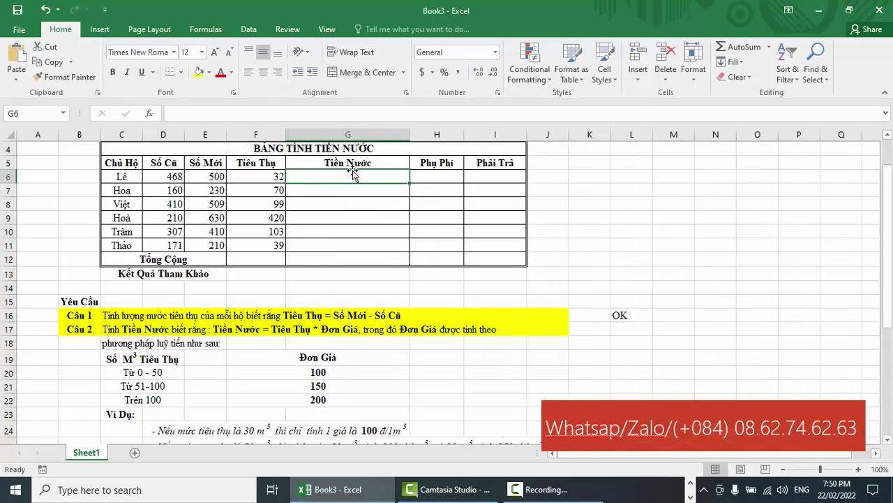
{"action": "type", "text": "="}
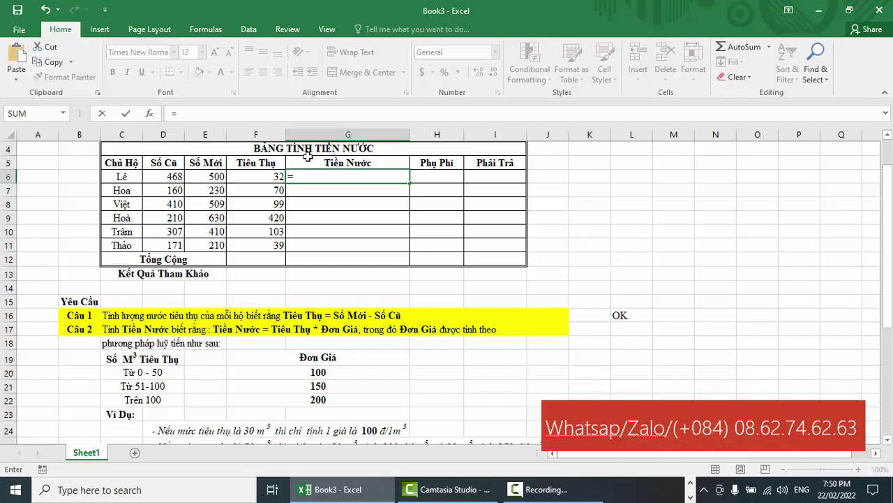
{"action": "left_click", "coordinate": [261, 176]}
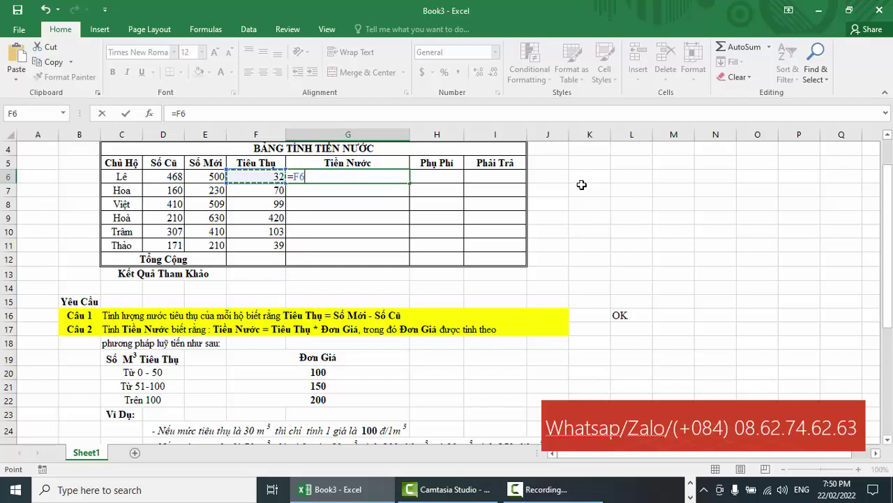
{"action": "type", "text": "*"}
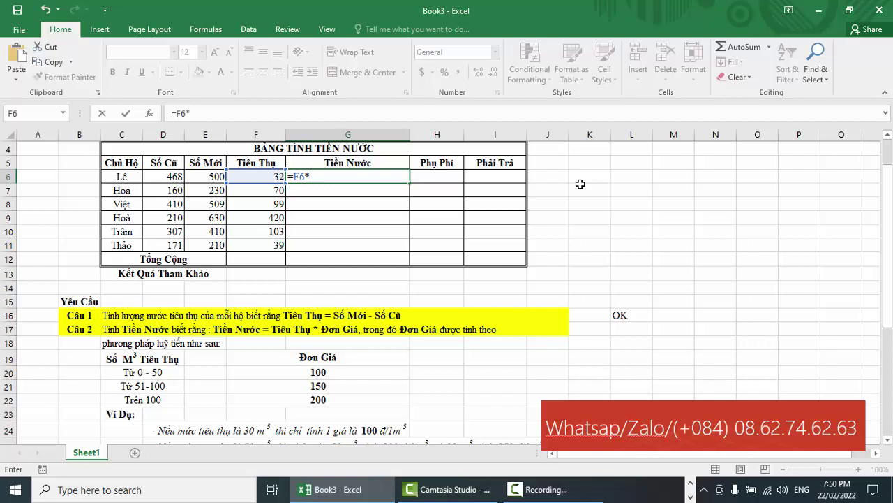
{"action": "key", "text": "Escape"}
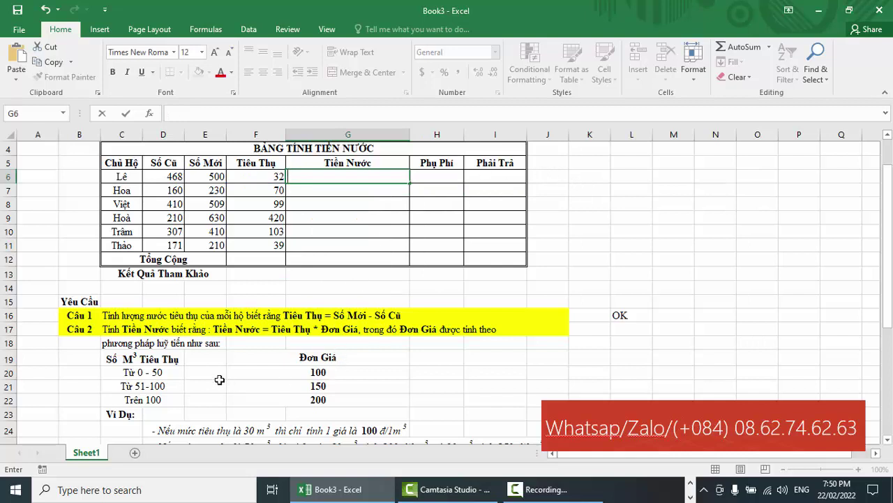
Step: Select the Tiền Nước column G and widen column J
{"action": "left_click", "coordinate": [145, 362]}
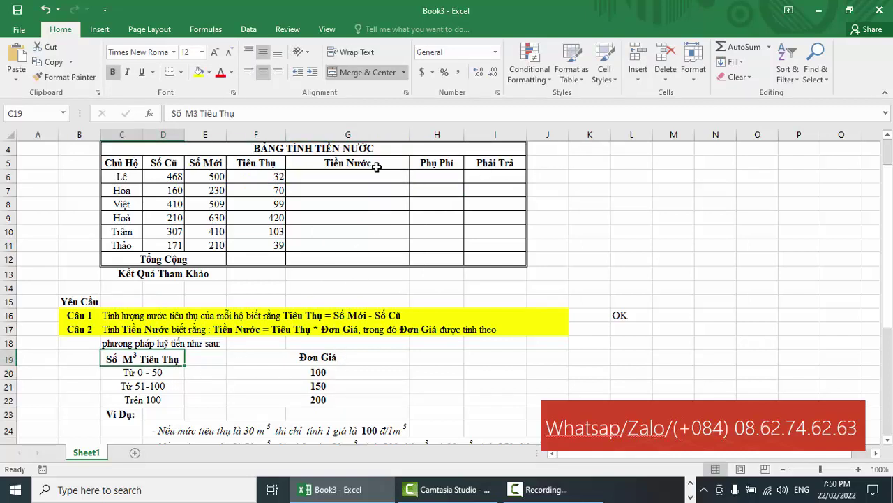
{"action": "left_click", "coordinate": [352, 135]}
{"action": "right_click", "coordinate": [354, 136]}
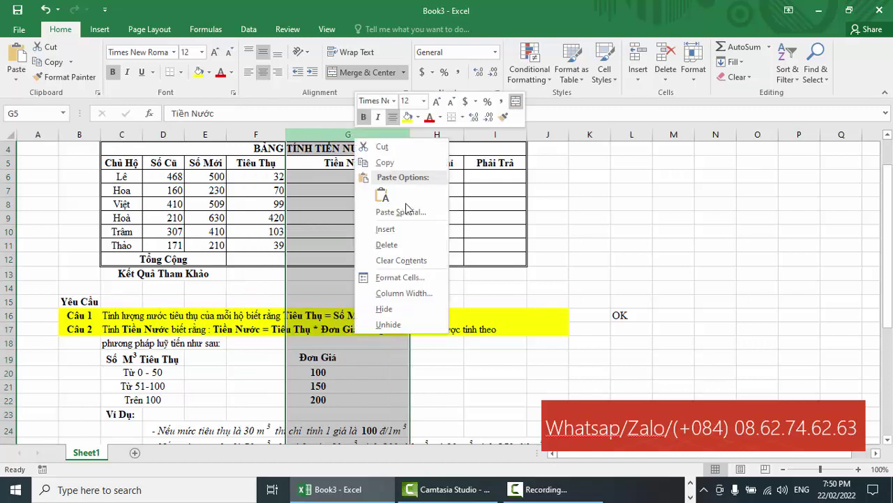
{"action": "left_click", "coordinate": [570, 143]}
{"action": "left_click_drag", "start_coordinate": [570, 135], "coordinate": [602, 134]}
{"action": "left_click", "coordinate": [575, 162]}
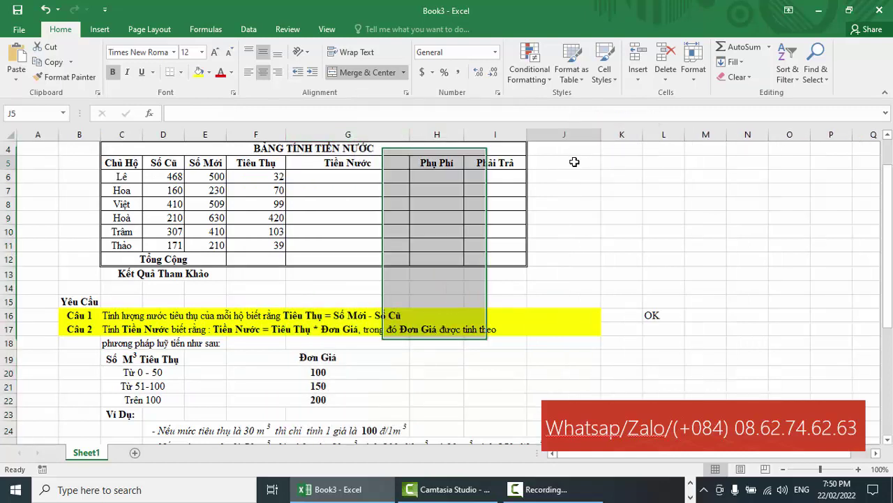
Step: Review the Tiền Nước requirement and the unit price tier table before selecting G6
{"action": "left_click", "coordinate": [152, 378]}
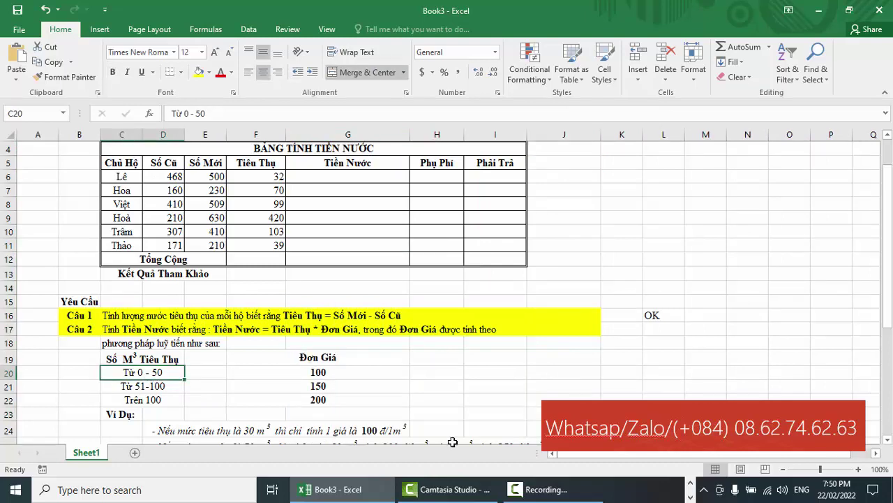
{"action": "left_click", "coordinate": [684, 499]}
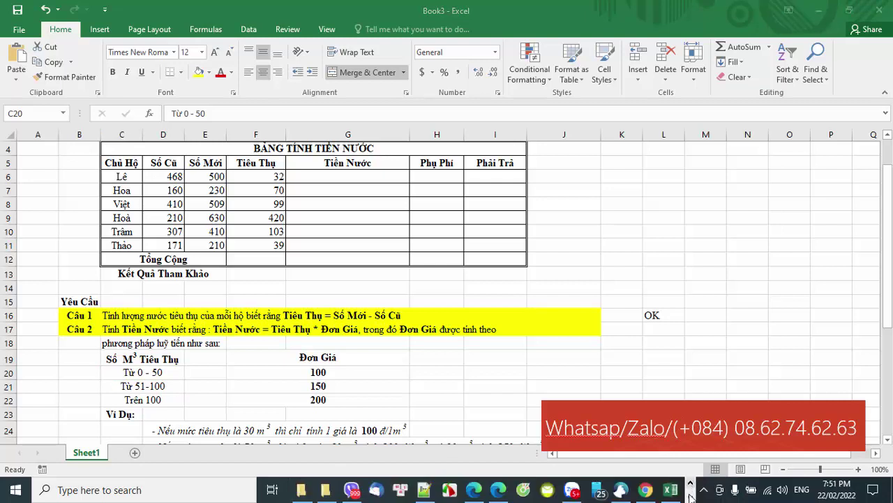
{"action": "left_click", "coordinate": [547, 490]}
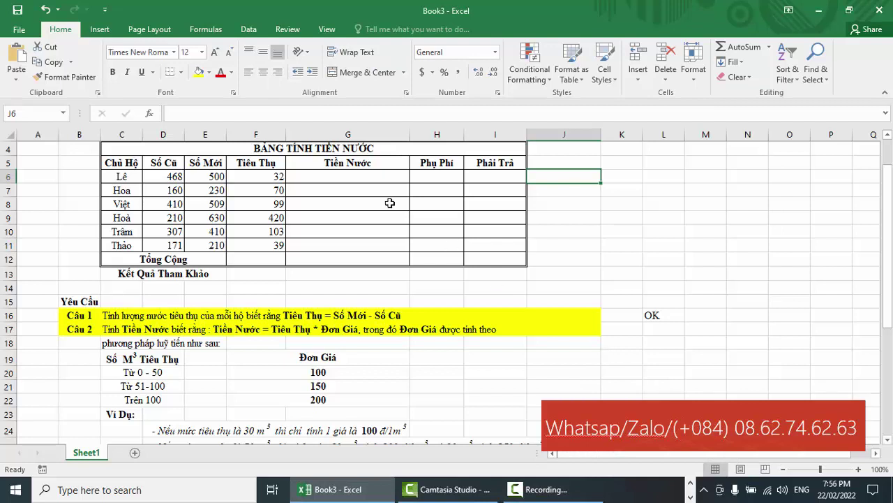
{"action": "left_click", "coordinate": [347, 179]}
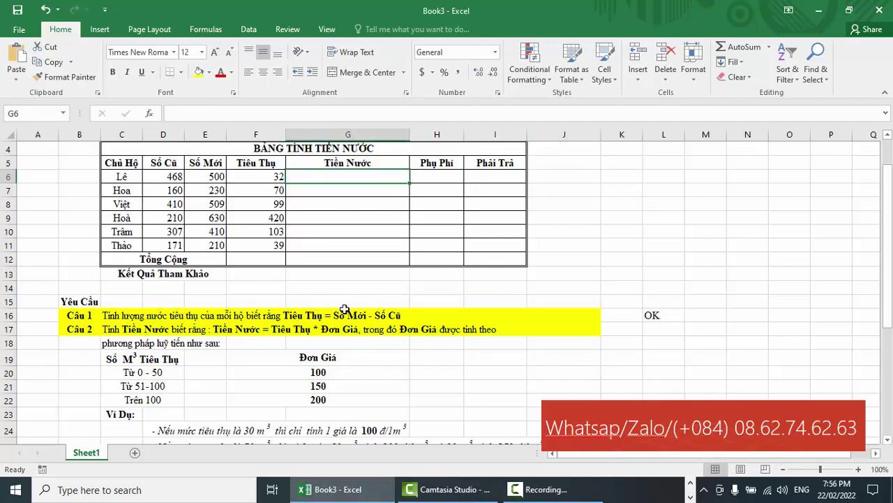
{"action": "left_click", "coordinate": [310, 317]}
{"action": "left_click", "coordinate": [260, 331]}
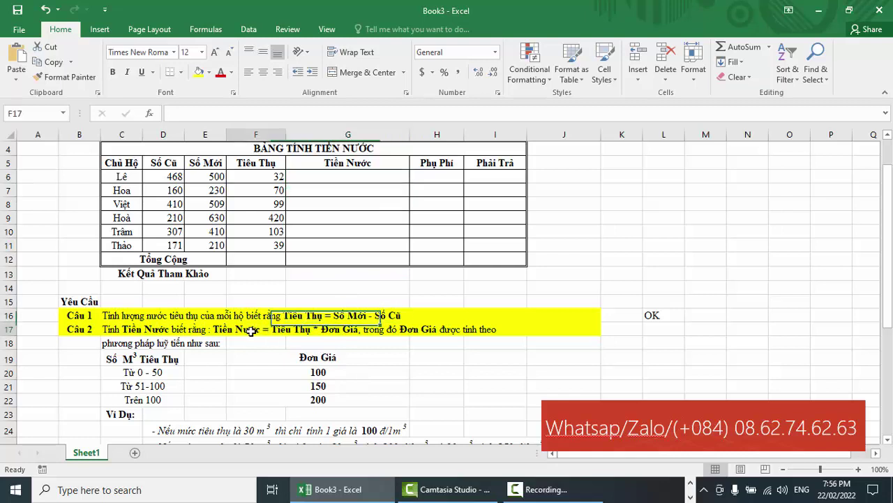
{"action": "left_click", "coordinate": [296, 331]}
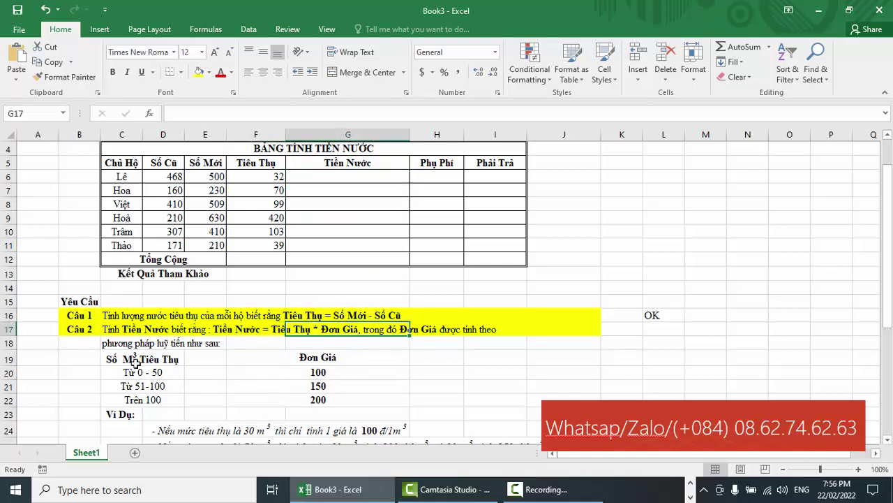
{"action": "left_click_drag", "start_coordinate": [133, 361], "coordinate": [319, 403]}
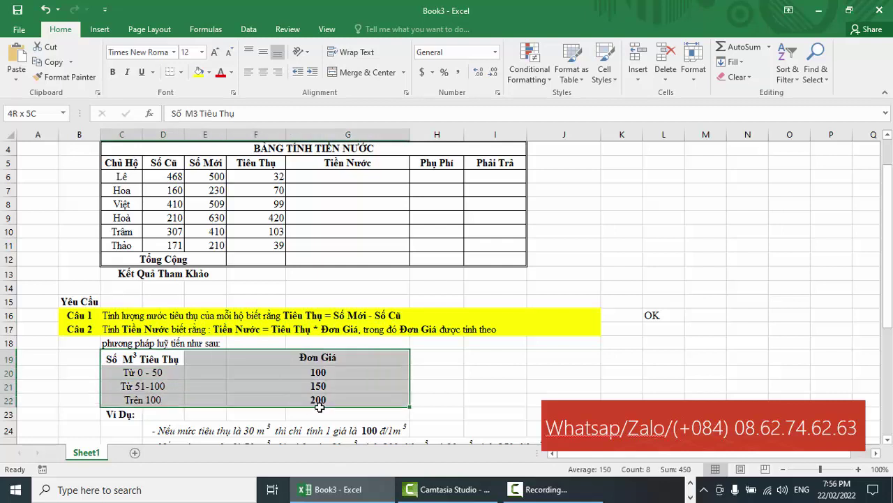
{"action": "left_click", "coordinate": [319, 177]}
Step: Enter =IF(AND(F6>=0,F6<=50),100,IF(AND(F6>=51,F6<=100),150,200))*F6 in G6, giving 3200
{"action": "type", "text": "="}
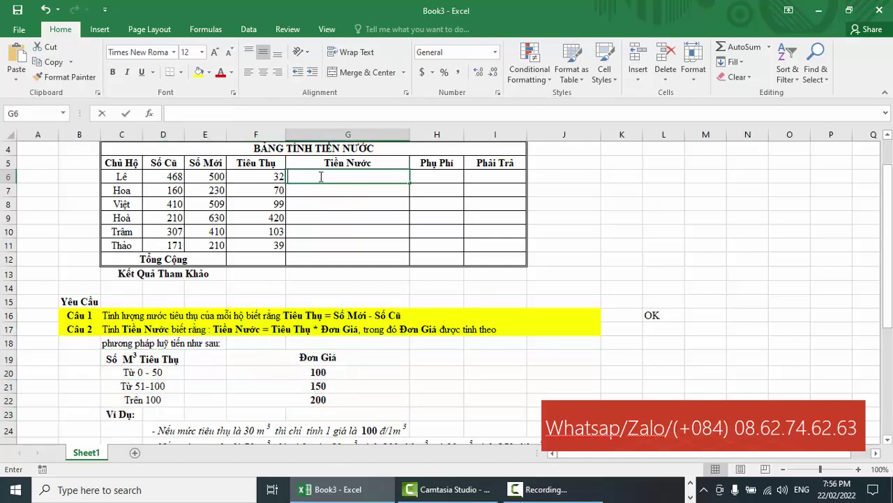
{"action": "key", "text": "ctrl+v"}
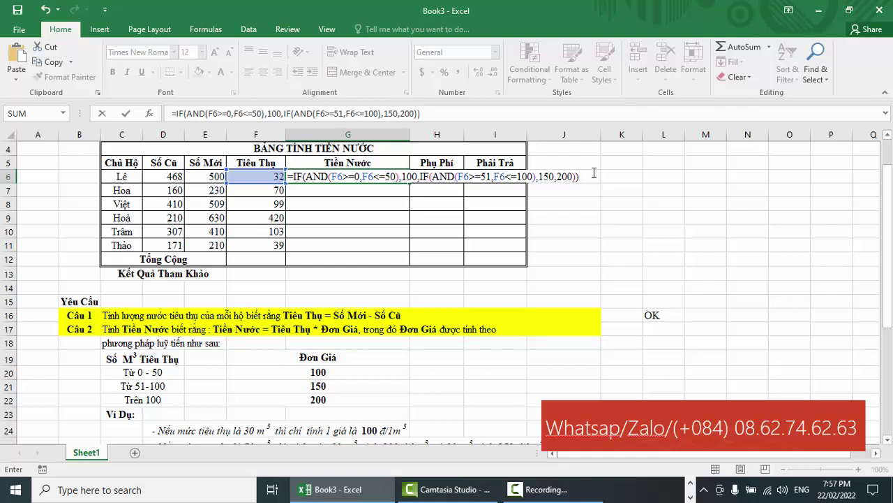
{"action": "type", "text": "*"}
{"action": "left_click", "coordinate": [267, 179]}
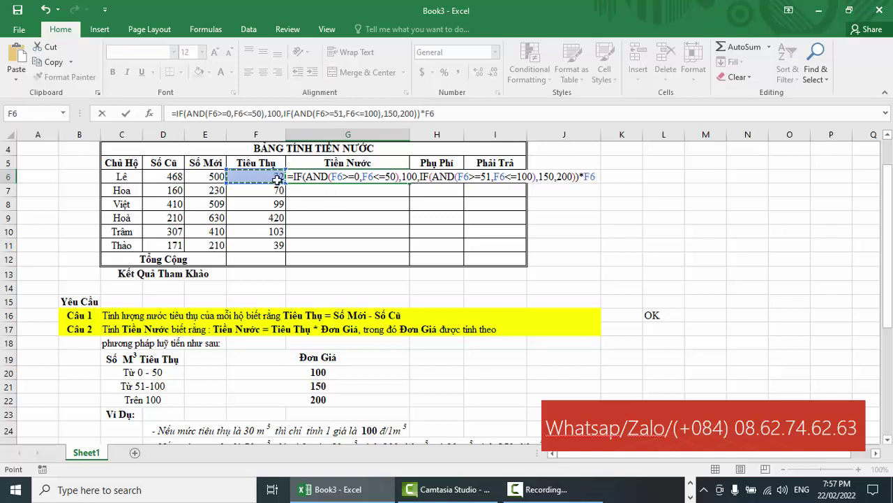
{"action": "key", "text": "Return"}
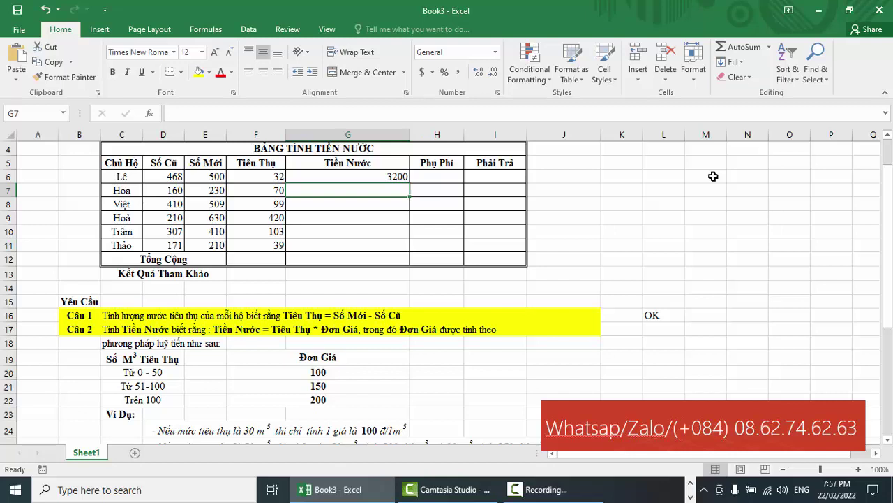
Step: Fill the G6 formula down to G11, giving 10500, 14850, 84000, 20600 and 3900
{"action": "left_click", "coordinate": [330, 178]}
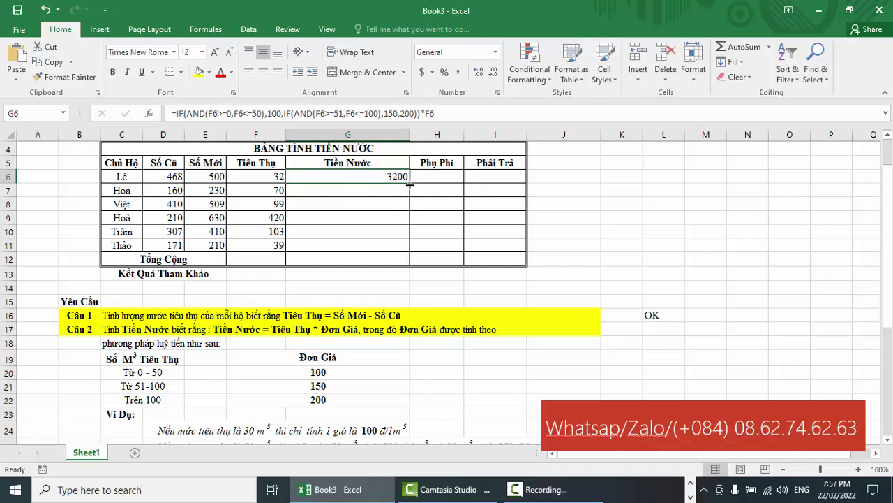
{"action": "left_click_drag", "start_coordinate": [411, 184], "coordinate": [403, 250]}
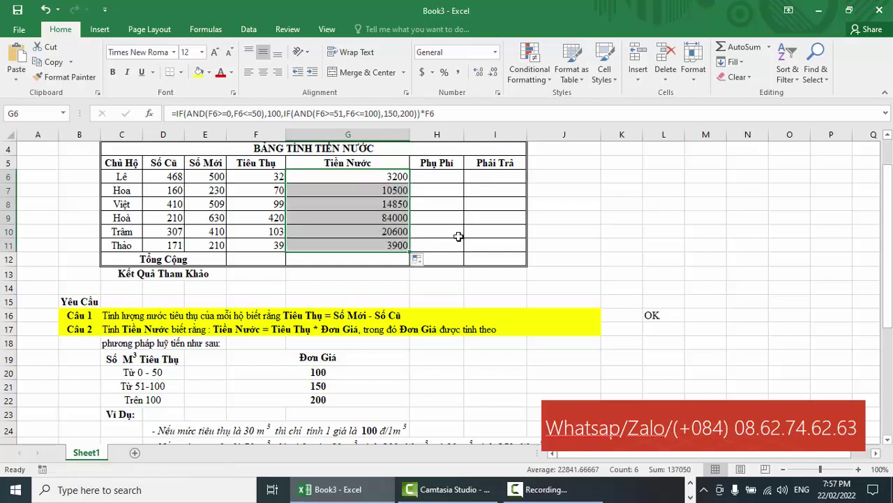
{"action": "left_click_drag", "start_coordinate": [391, 177], "coordinate": [390, 245]}
{"action": "scroll", "coordinate": [308, 360], "scroll_direction": "down", "scroll_amount": 1}
{"action": "left_click", "coordinate": [94, 289]}
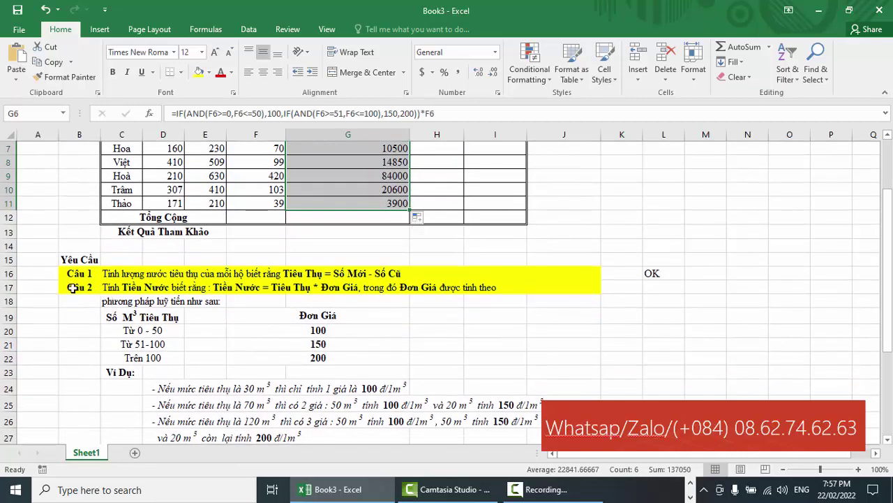
{"action": "left_click", "coordinate": [438, 287]}
{"action": "scroll", "coordinate": [434, 287], "scroll_direction": "up", "scroll_amount": 2}
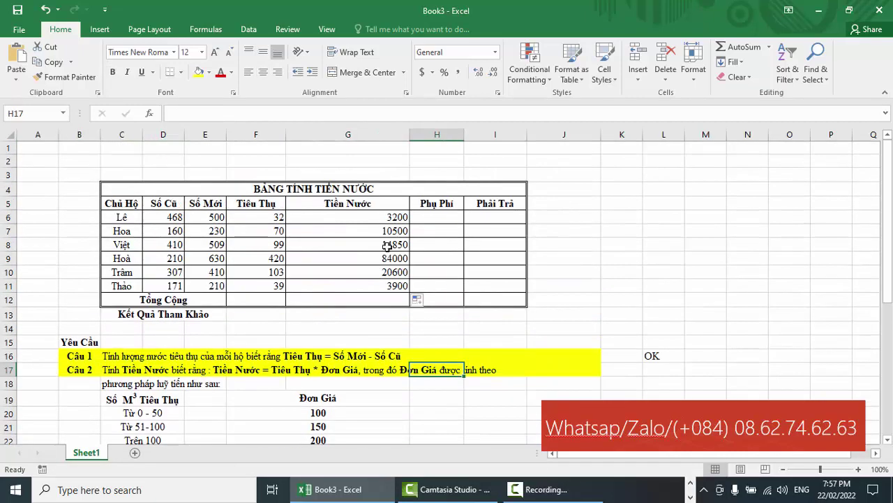
{"action": "left_click_drag", "start_coordinate": [377, 212], "coordinate": [375, 285]}
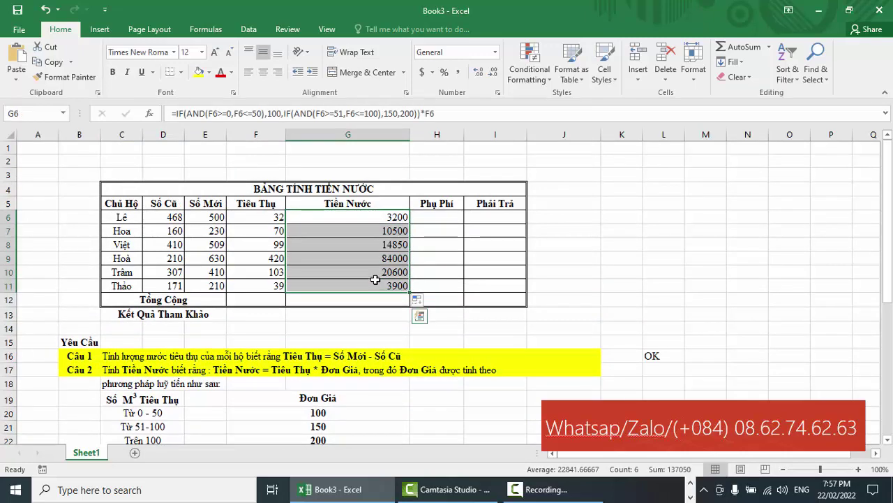
Step: Format G6:G11 as Number with 0 decimal places and a 1000 separator
{"action": "right_click", "coordinate": [365, 257]}
{"action": "left_click", "coordinate": [439, 422]}
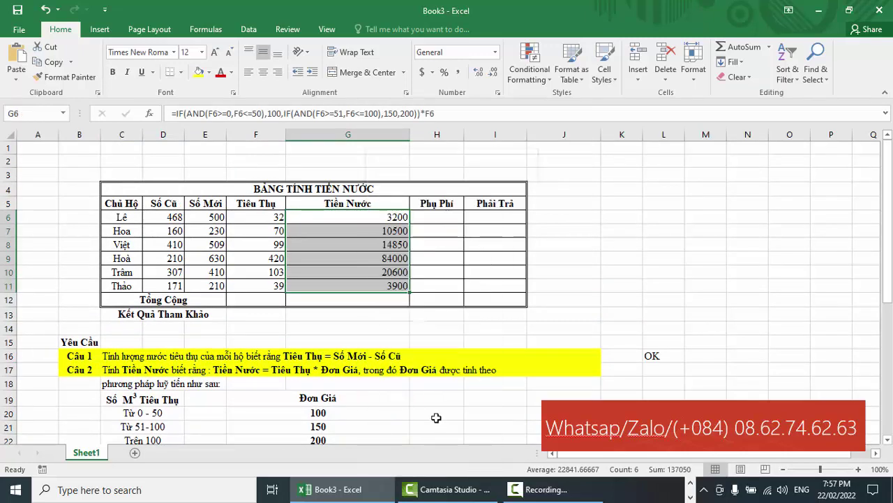
{"action": "left_click", "coordinate": [301, 238]}
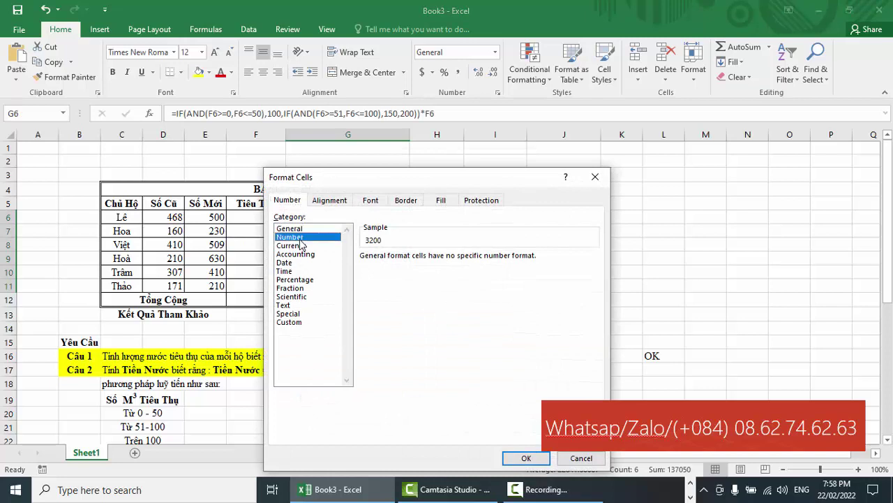
{"action": "double_click", "coordinate": [450, 260]}
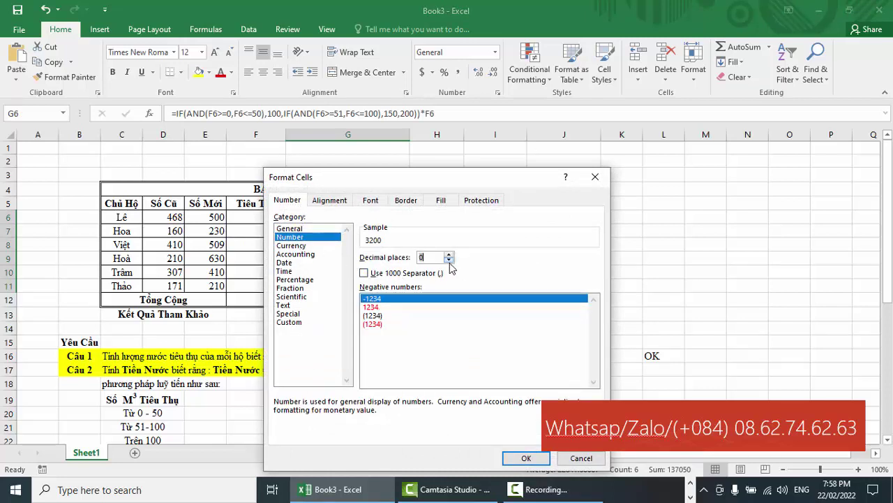
{"action": "left_click", "coordinate": [364, 274]}
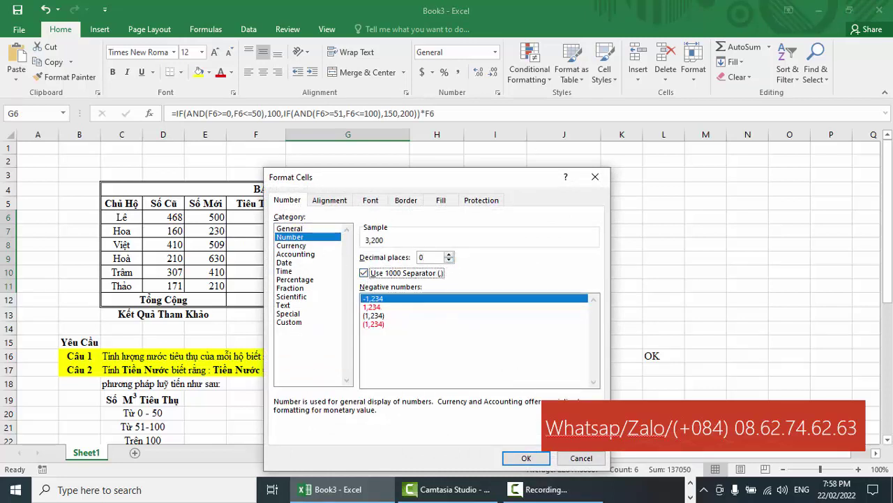
{"action": "left_click", "coordinate": [526, 458]}
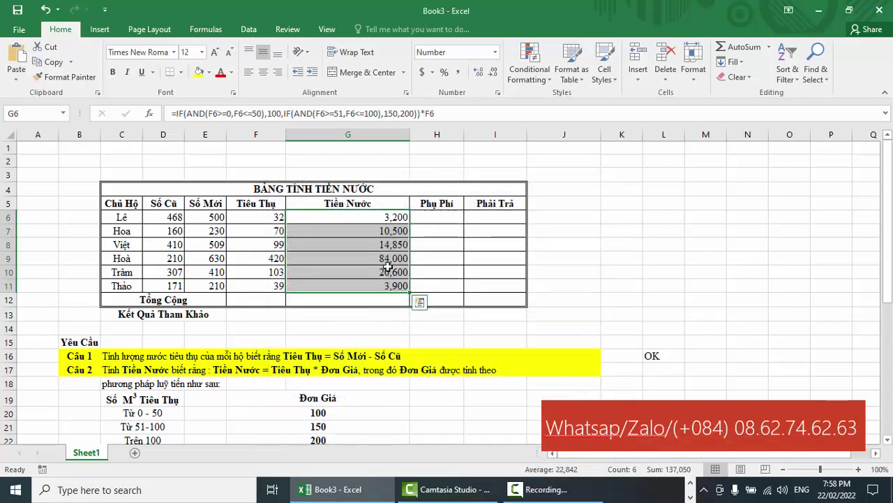
{"action": "left_click", "coordinate": [399, 217]}
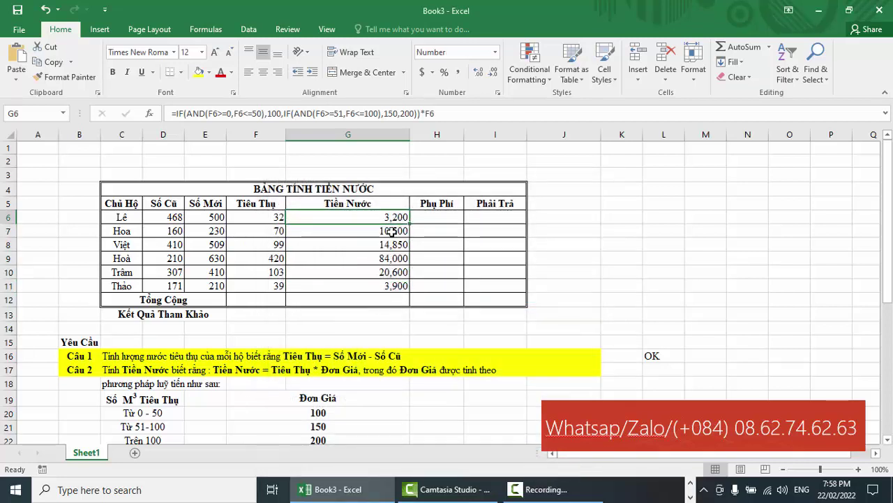
Step: Check the copied formulas in G7, F6 and G11
{"action": "left_click", "coordinate": [392, 231]}
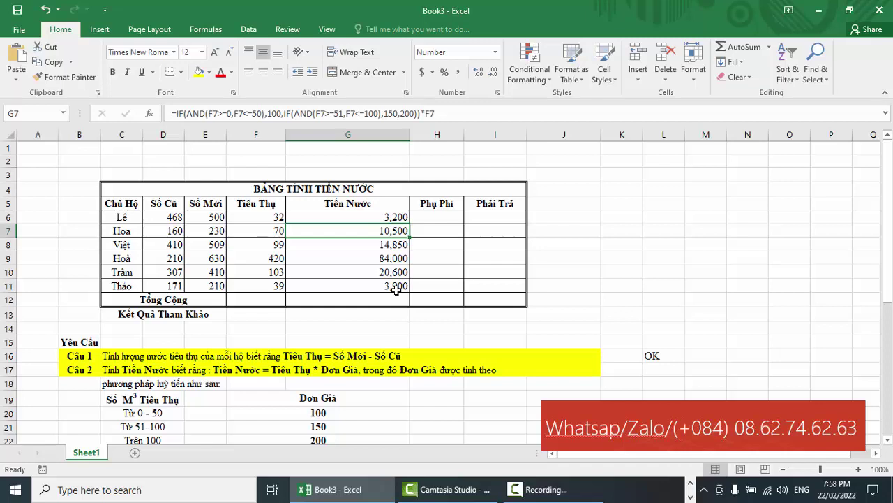
{"action": "left_click", "coordinate": [264, 215]}
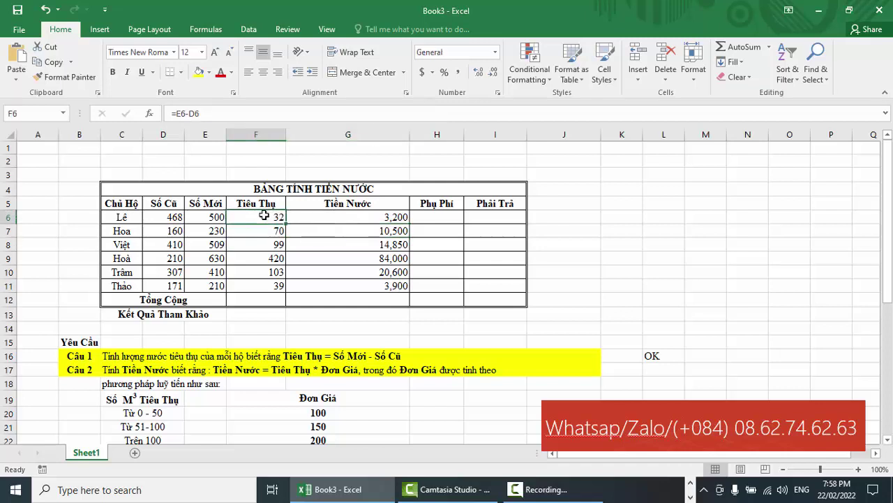
{"action": "scroll", "coordinate": [395, 361], "scroll_direction": "down", "scroll_amount": 1}
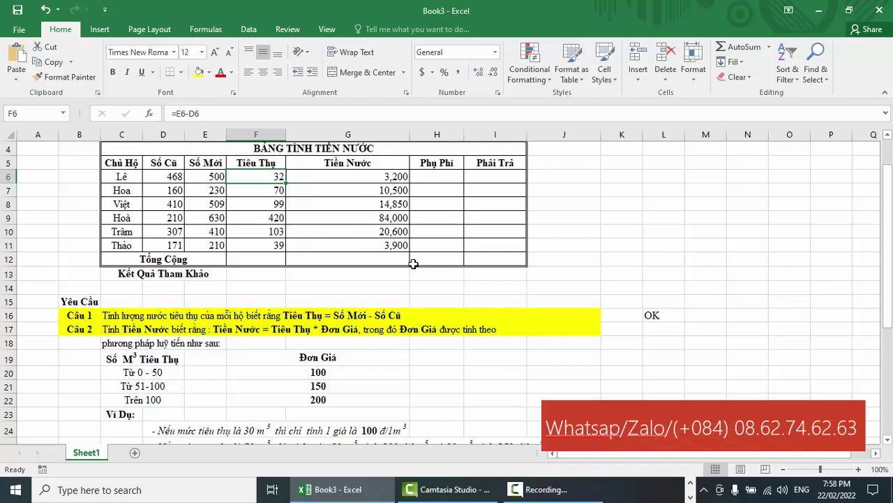
{"action": "left_click", "coordinate": [342, 246]}
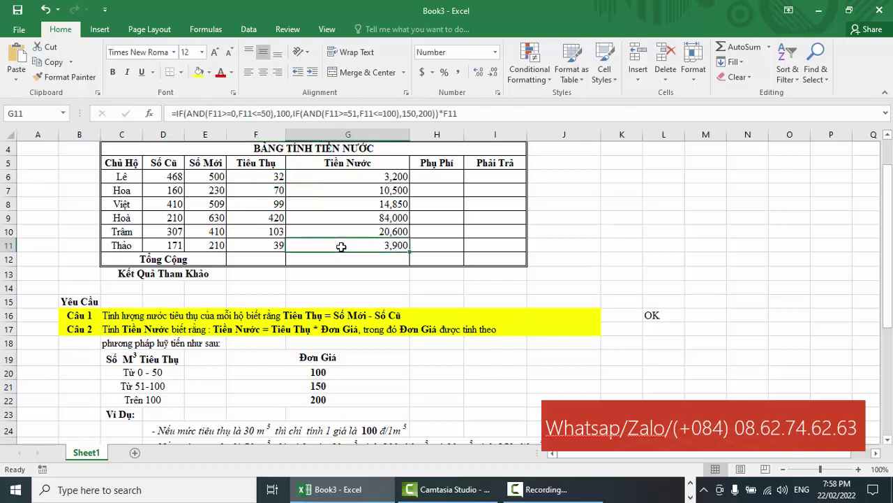
Step: Read the Câu 3 Phụ Phí rules and select the %Phụ Phí rate table of 2%, 3% and 5%
{"action": "left_click", "coordinate": [453, 176]}
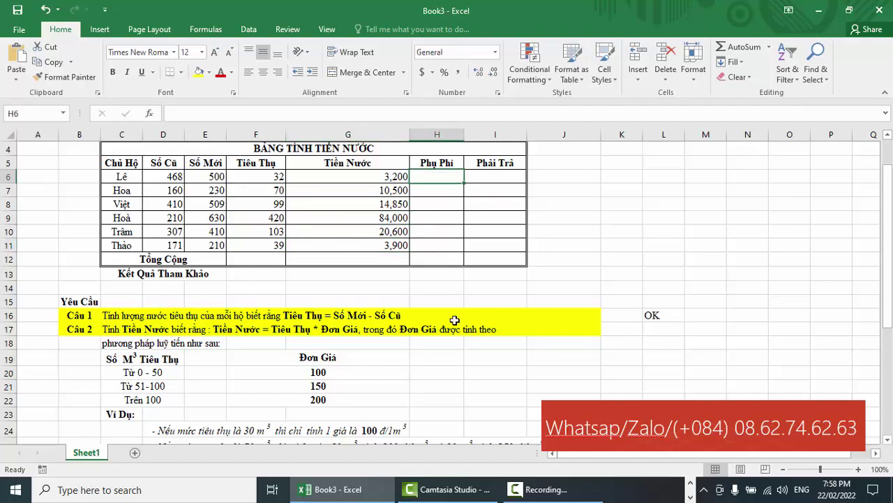
{"action": "scroll", "coordinate": [452, 321], "scroll_direction": "down", "scroll_amount": 1}
{"action": "scroll", "coordinate": [454, 320], "scroll_direction": "down", "scroll_amount": 1}
{"action": "scroll", "coordinate": [455, 320], "scroll_direction": "down", "scroll_amount": 1}
{"action": "scroll", "coordinate": [454, 320], "scroll_direction": "down", "scroll_amount": 1}
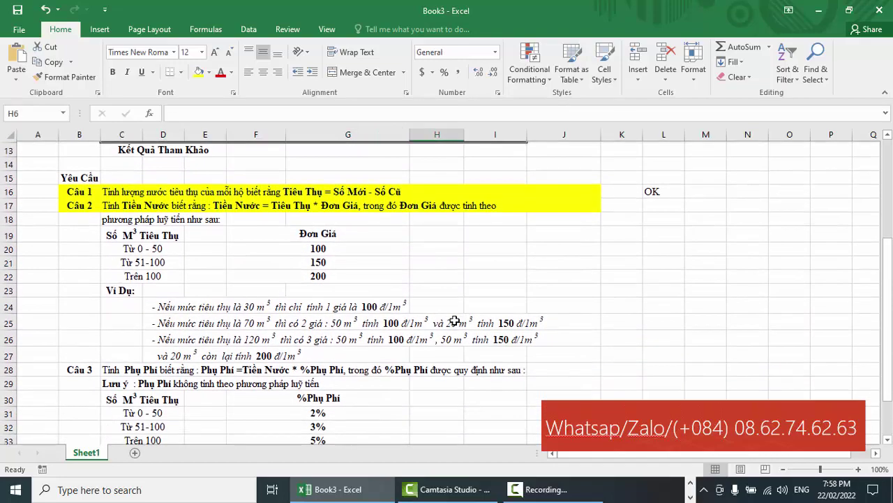
{"action": "scroll", "coordinate": [454, 320], "scroll_direction": "down", "scroll_amount": 2}
{"action": "scroll", "coordinate": [454, 321], "scroll_direction": "down", "scroll_amount": 2}
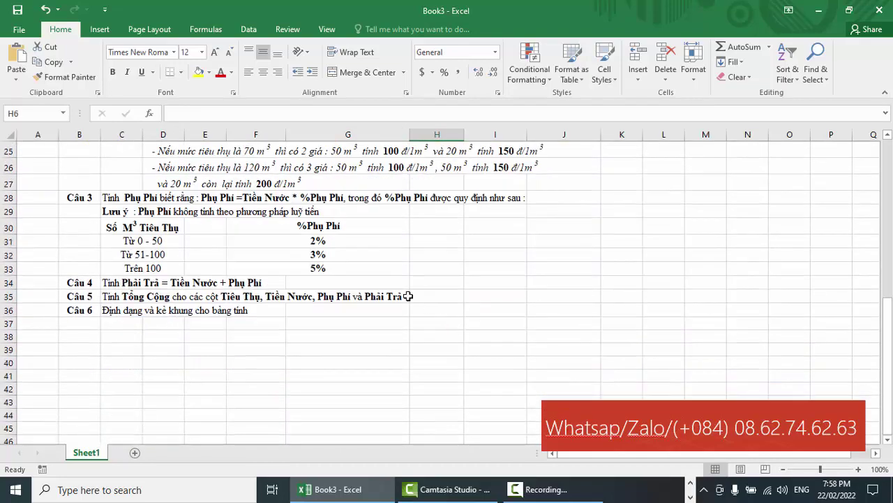
{"action": "left_click", "coordinate": [140, 200]}
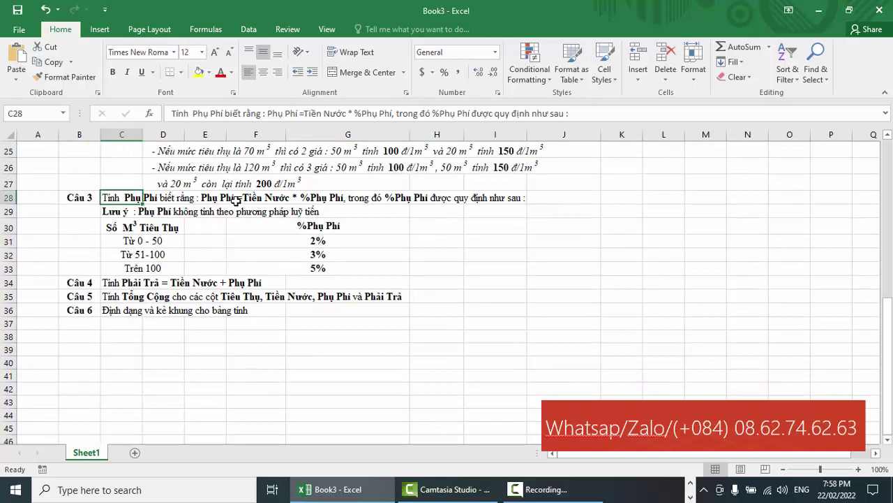
{"action": "left_click", "coordinate": [229, 198]}
{"action": "left_click", "coordinate": [296, 198]}
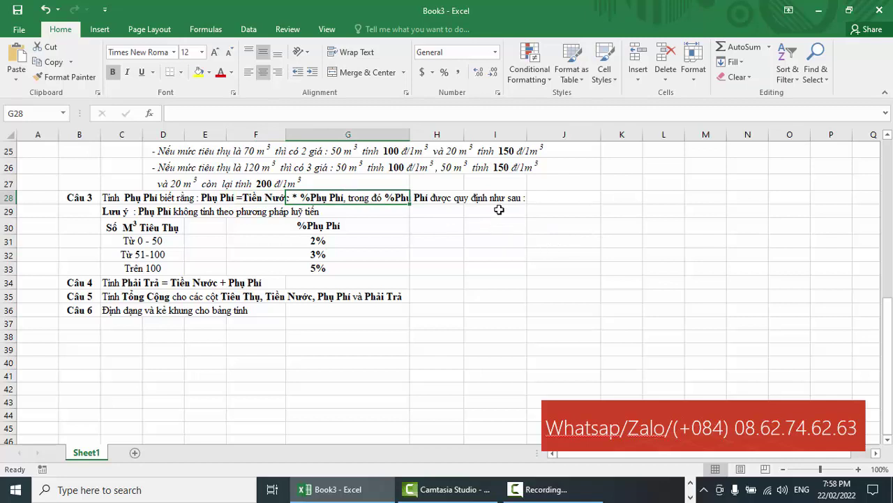
{"action": "left_click_drag", "start_coordinate": [117, 230], "coordinate": [313, 267]}
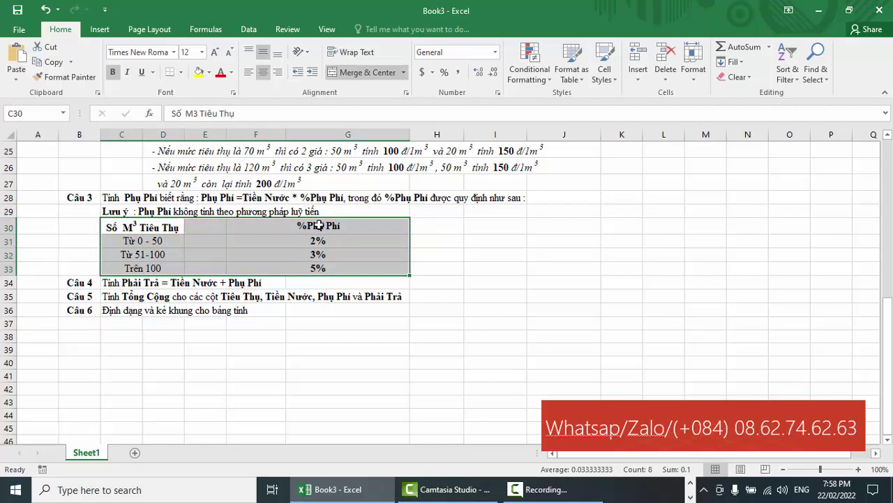
Step: Review the Đơn Giá consumption brackets and the top price of 200, returning to the top
{"action": "scroll", "coordinate": [315, 234], "scroll_direction": "up", "scroll_amount": 2}
{"action": "scroll", "coordinate": [314, 237], "scroll_direction": "up", "scroll_amount": 1}
{"action": "scroll", "coordinate": [314, 237], "scroll_direction": "up", "scroll_amount": 1}
{"action": "left_click", "coordinate": [142, 251]}
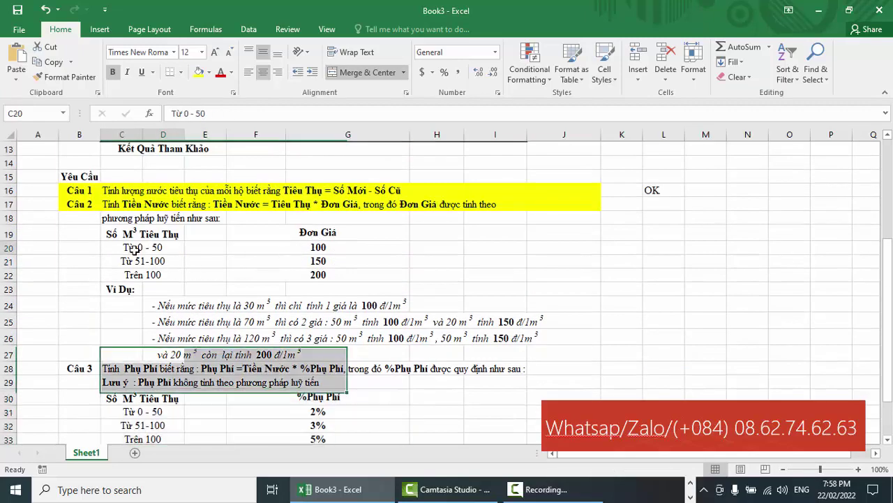
{"action": "left_click", "coordinate": [243, 274]}
{"action": "scroll", "coordinate": [252, 300], "scroll_direction": "down", "scroll_amount": 1}
{"action": "scroll", "coordinate": [255, 304], "scroll_direction": "down", "scroll_amount": 2}
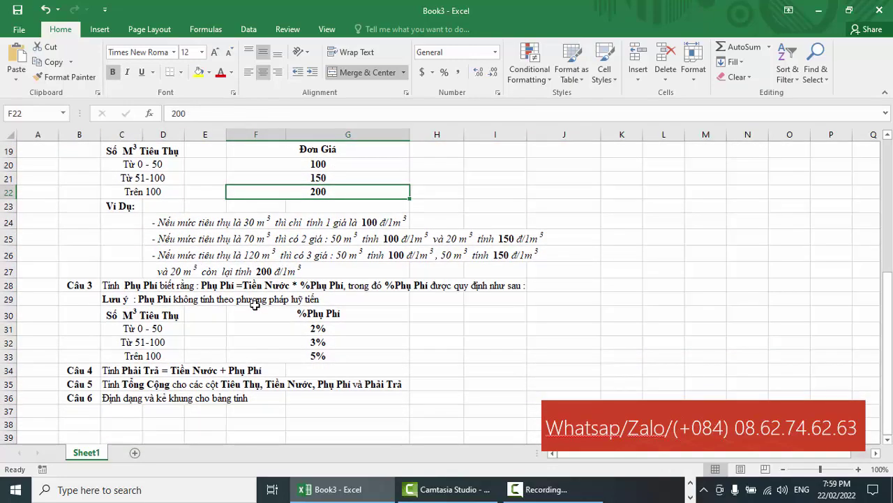
{"action": "scroll", "coordinate": [254, 304], "scroll_direction": "up", "scroll_amount": 4}
{"action": "scroll", "coordinate": [255, 304], "scroll_direction": "up", "scroll_amount": 1}
{"action": "scroll", "coordinate": [255, 305], "scroll_direction": "up", "scroll_amount": 1}
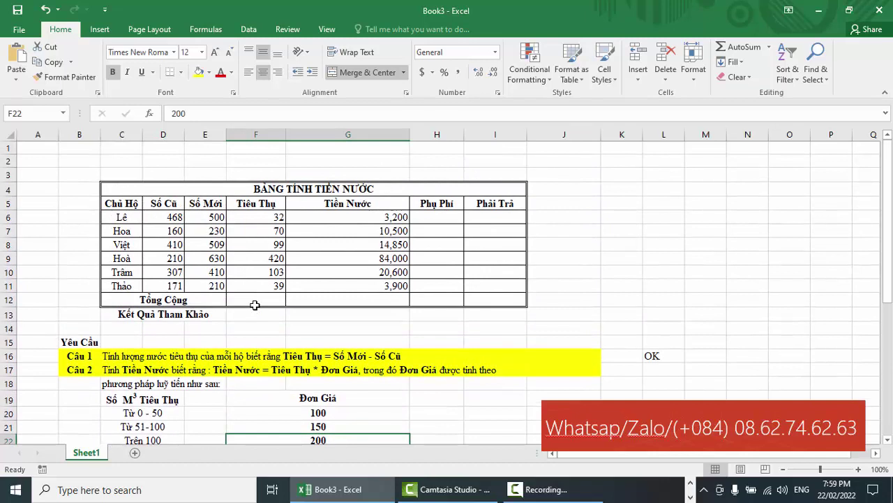
{"action": "double_click", "coordinate": [359, 217]}
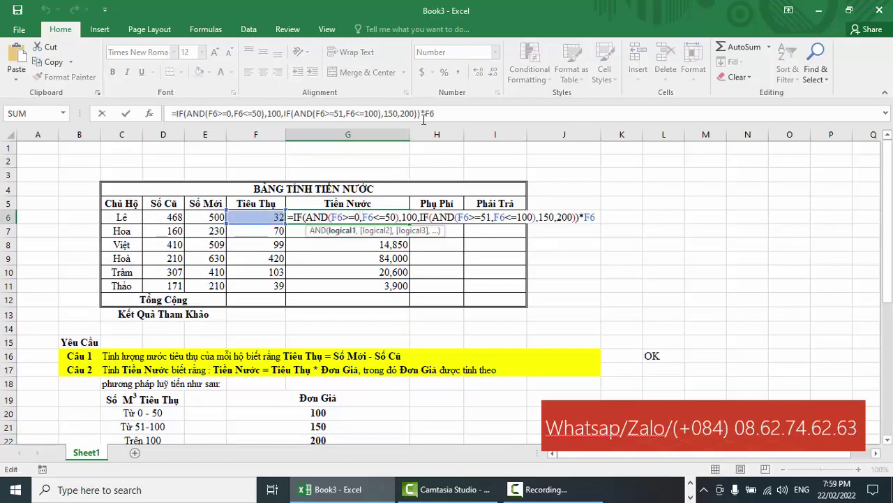
{"action": "left_click_drag", "start_coordinate": [421, 113], "coordinate": [154, 114]}
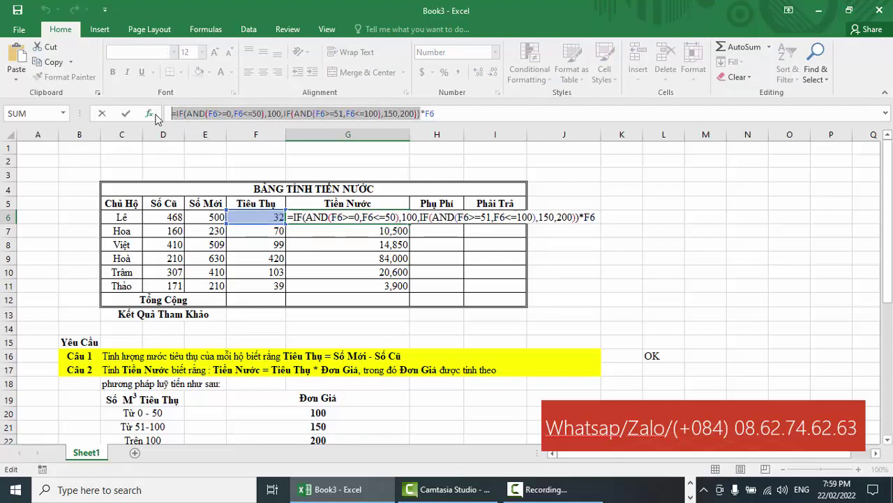
{"action": "left_click", "coordinate": [748, 225]}
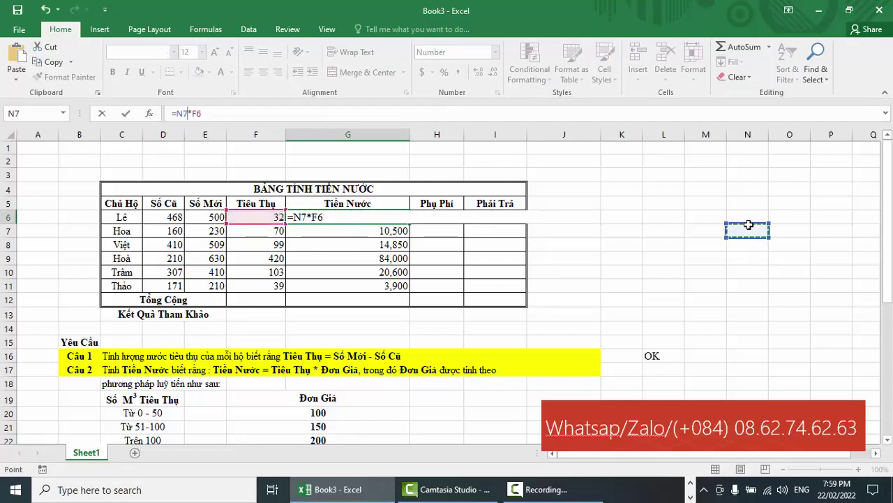
{"action": "key", "text": "Escape"}
{"action": "scroll", "coordinate": [698, 262], "scroll_direction": "down", "scroll_amount": 4}
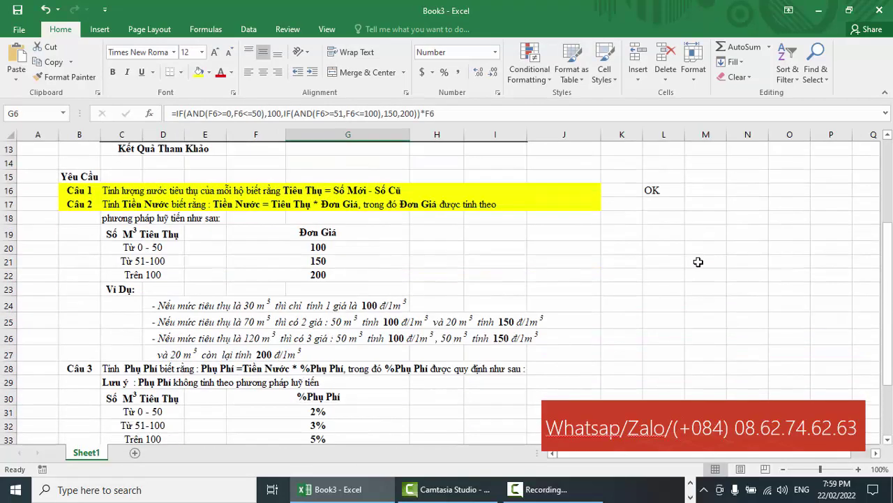
Step: Review the requirements and select the %Phụ Phí rate table C30:G33
{"action": "scroll", "coordinate": [698, 262], "scroll_direction": "down", "scroll_amount": 1}
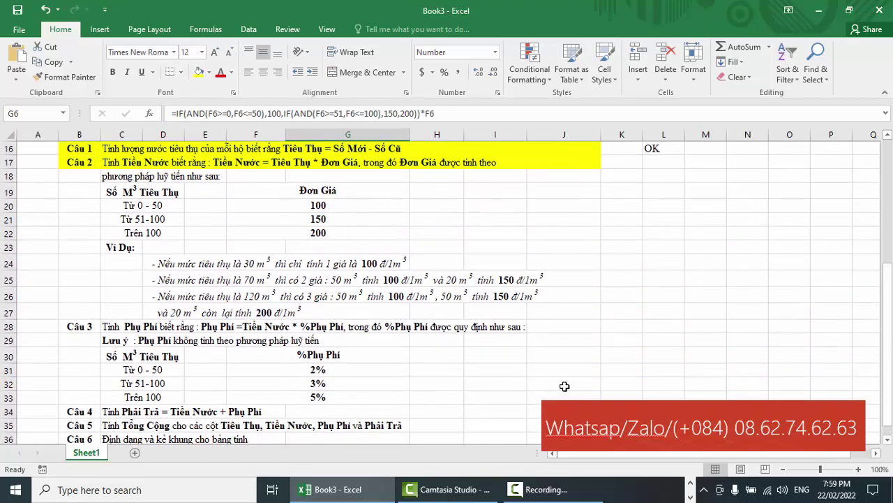
{"action": "scroll", "coordinate": [565, 386], "scroll_direction": "down", "scroll_amount": 2}
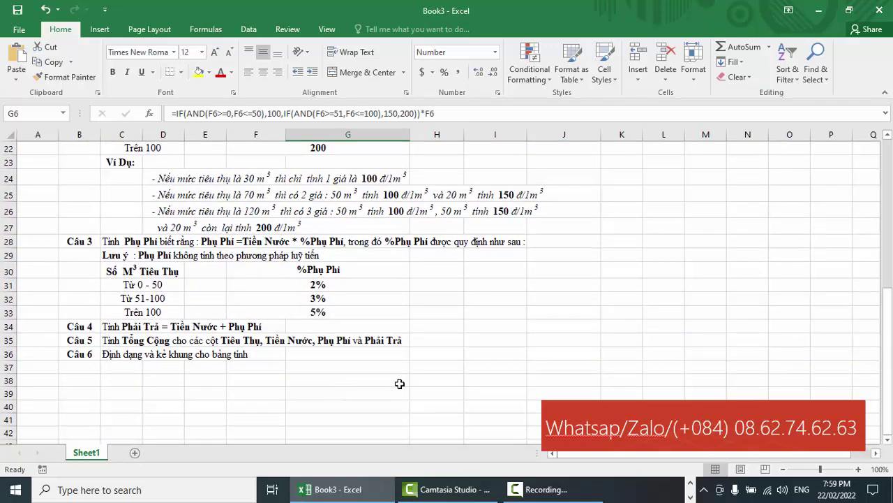
{"action": "scroll", "coordinate": [559, 365], "scroll_direction": "up", "scroll_amount": 5}
{"action": "scroll", "coordinate": [559, 365], "scroll_direction": "down", "scroll_amount": 2}
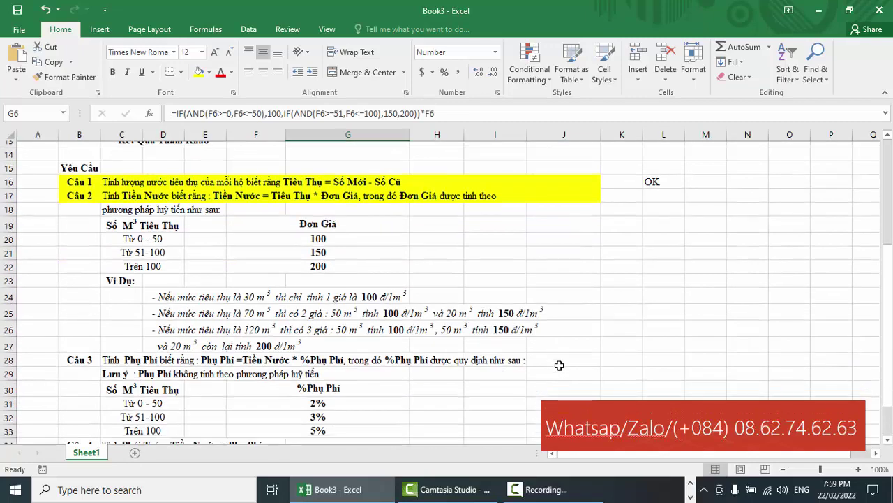
{"action": "scroll", "coordinate": [559, 365], "scroll_direction": "down", "scroll_amount": 1}
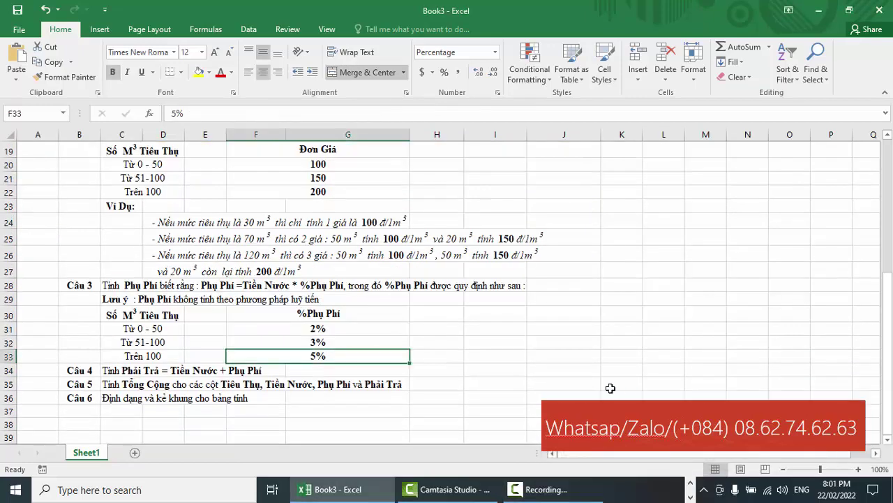
{"action": "left_click", "coordinate": [568, 381]}
{"action": "scroll", "coordinate": [517, 402], "scroll_direction": "up", "scroll_amount": 1}
{"action": "scroll", "coordinate": [517, 402], "scroll_direction": "up", "scroll_amount": 1}
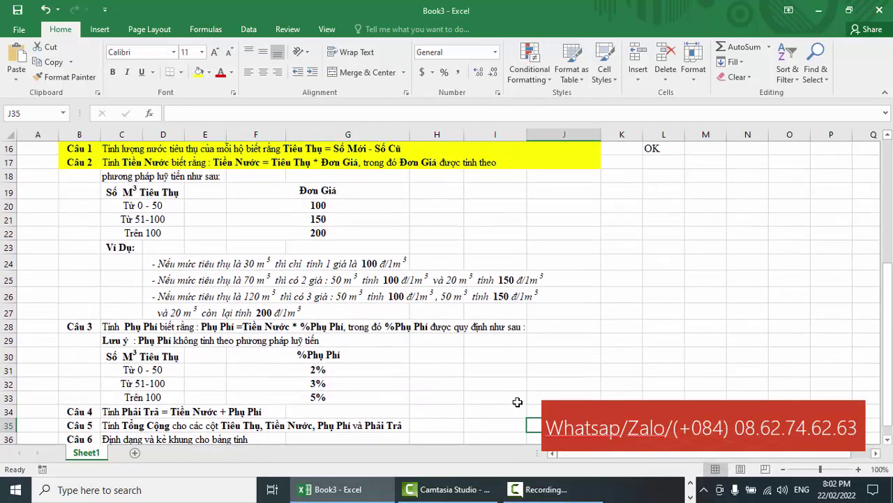
{"action": "scroll", "coordinate": [517, 402], "scroll_direction": "up", "scroll_amount": 2}
{"action": "scroll", "coordinate": [517, 402], "scroll_direction": "up", "scroll_amount": 1}
{"action": "scroll", "coordinate": [518, 402], "scroll_direction": "up", "scroll_amount": 1}
{"action": "scroll", "coordinate": [517, 402], "scroll_direction": "down", "scroll_amount": 1}
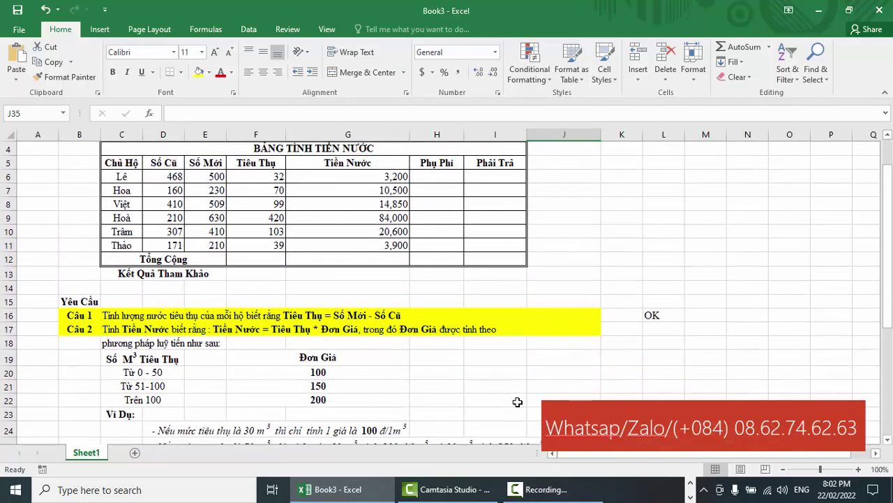
{"action": "scroll", "coordinate": [489, 400], "scroll_direction": "down", "scroll_amount": 1}
{"action": "scroll", "coordinate": [413, 396], "scroll_direction": "down", "scroll_amount": 2}
{"action": "scroll", "coordinate": [414, 396], "scroll_direction": "down", "scroll_amount": 1}
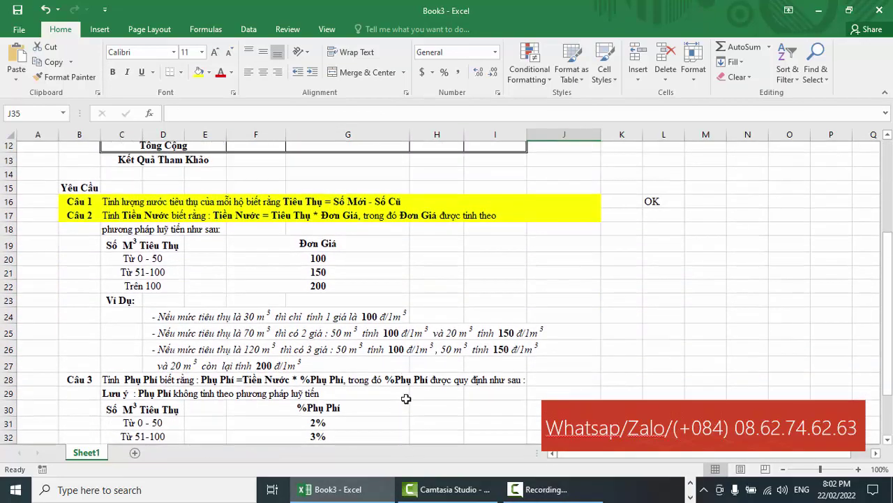
{"action": "scroll", "coordinate": [413, 396], "scroll_direction": "down", "scroll_amount": 1}
{"action": "left_click_drag", "start_coordinate": [108, 363], "coordinate": [370, 398]}
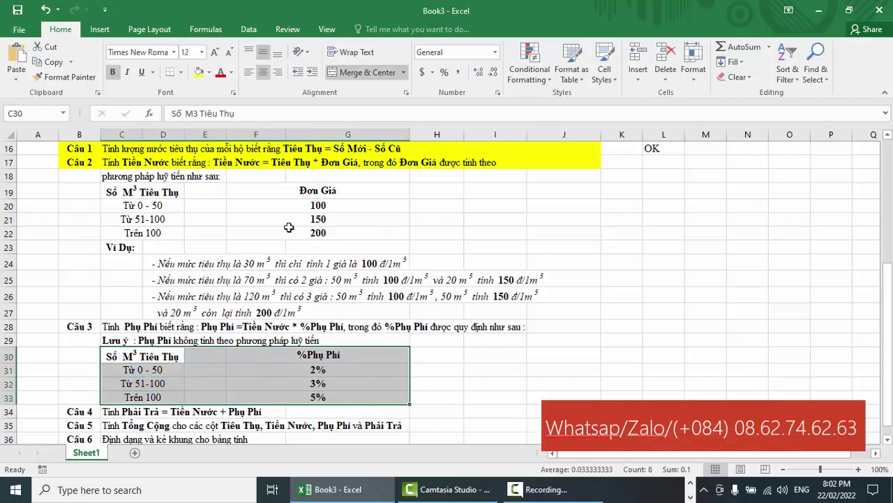
Step: Select the Đơn Giá unit price table C19:G22, then begin editing empty cell J30
{"action": "left_click_drag", "start_coordinate": [113, 190], "coordinate": [339, 229]}
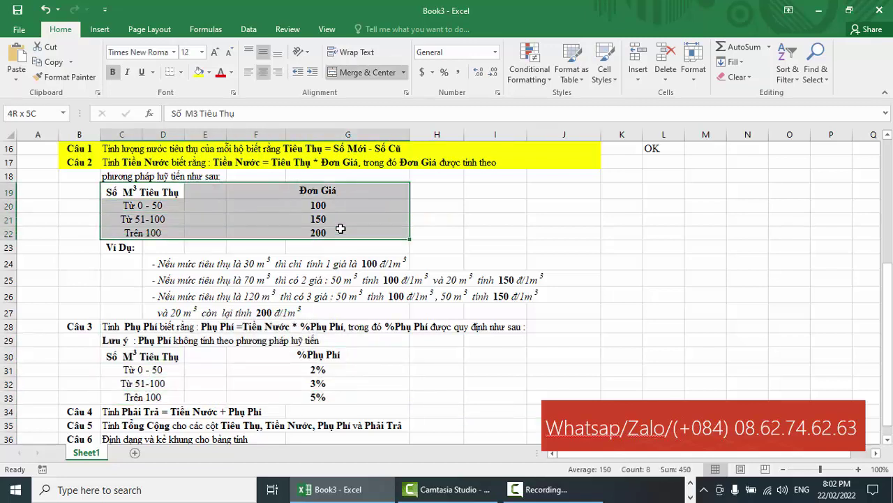
{"action": "scroll", "coordinate": [341, 229], "scroll_direction": "up", "scroll_amount": 1}
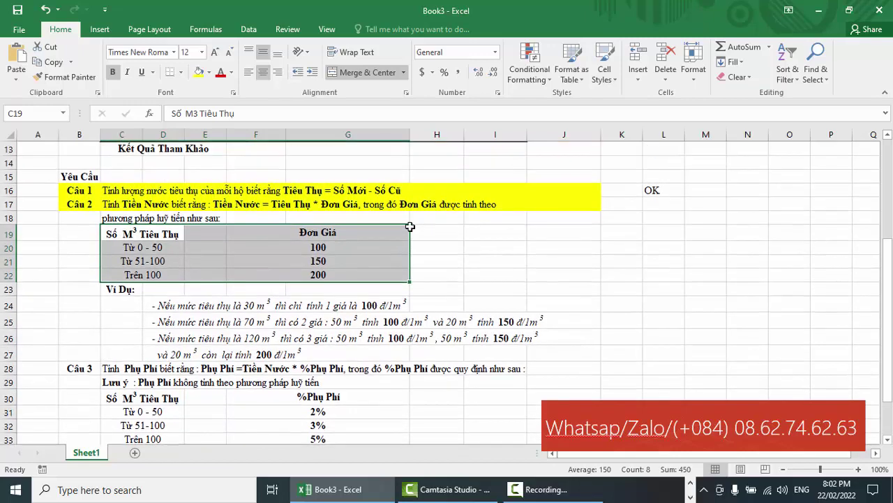
{"action": "left_click", "coordinate": [301, 233]}
{"action": "scroll", "coordinate": [422, 284], "scroll_direction": "down", "scroll_amount": 1}
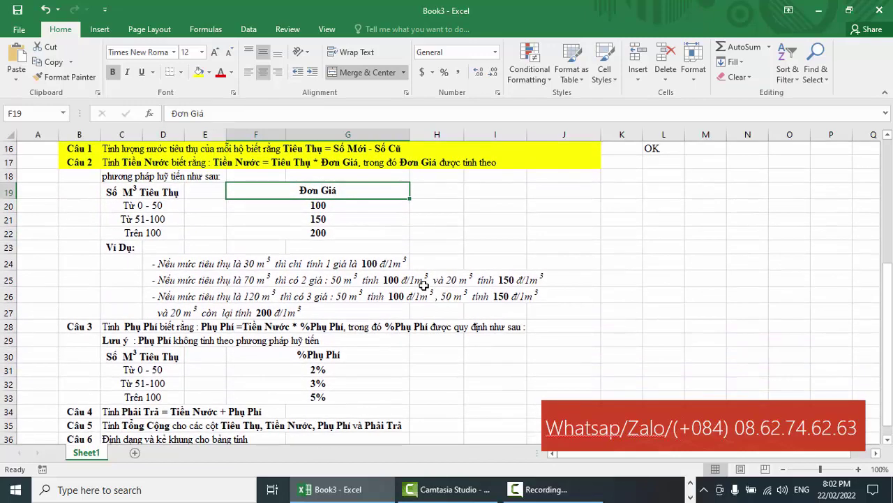
{"action": "double_click", "coordinate": [554, 357]}
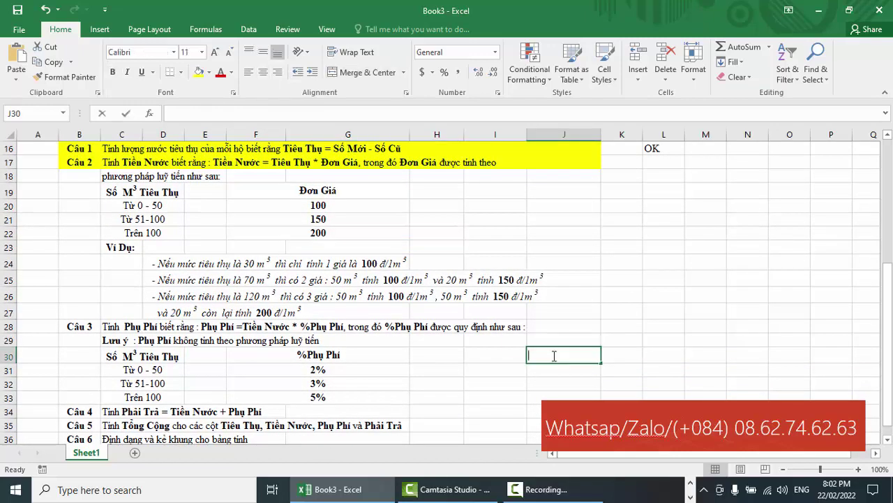
{"action": "type", "text": "=IF(AND(F6>=0,F6<=50),0.02,IF(AND(F6>=51,F6<=100),0.03,0.05))"}
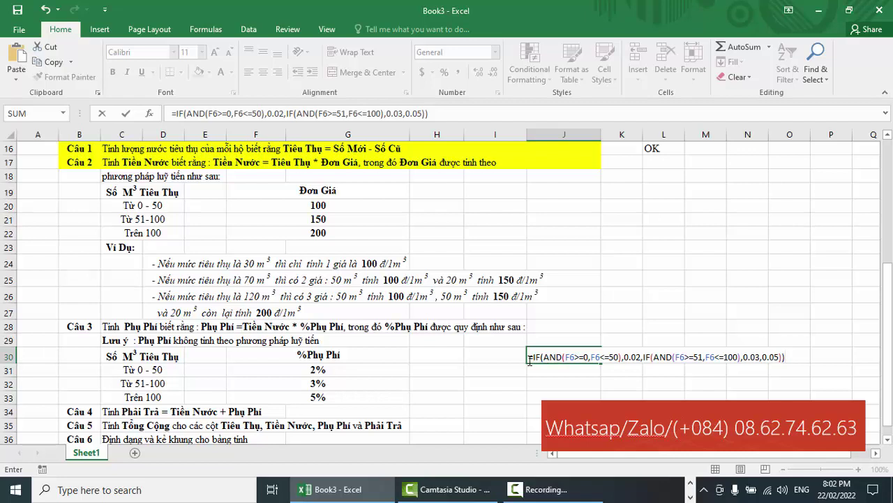
{"action": "left_click_drag", "start_coordinate": [529, 357], "coordinate": [826, 356]}
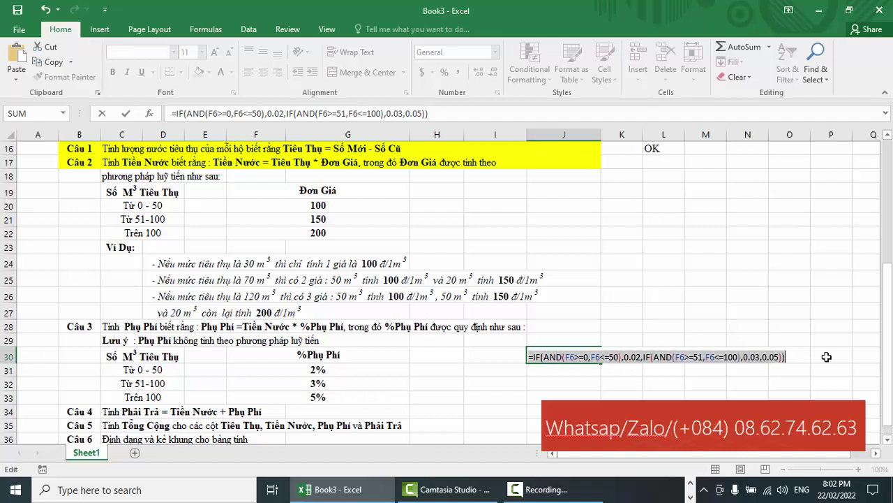
{"action": "key", "text": "Delete"}
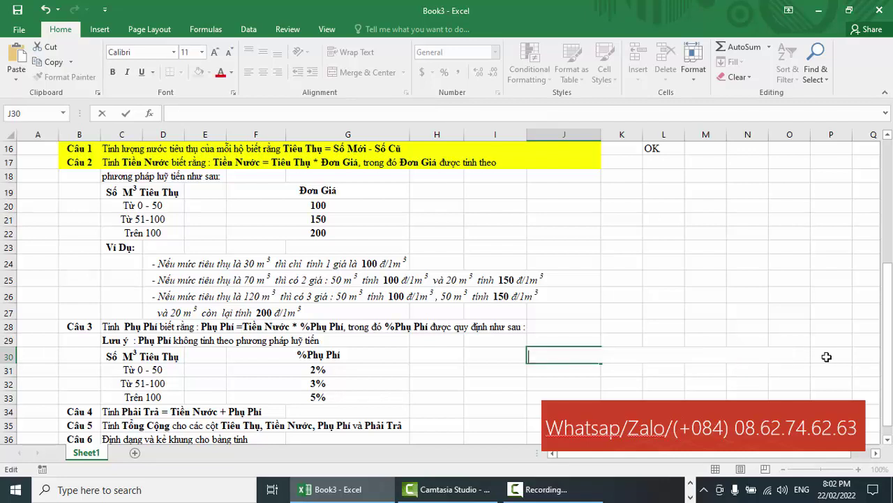
{"action": "left_click", "coordinate": [438, 355]}
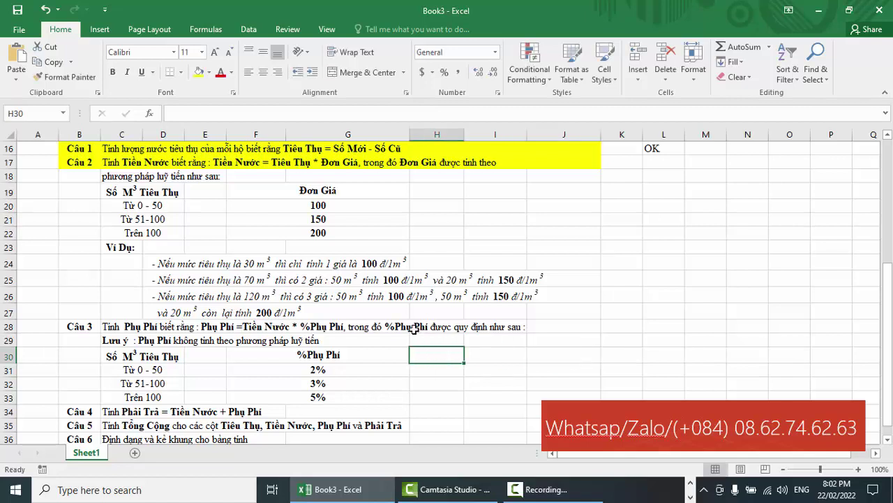
Step: Check the Câu 3 rule and select rate table C30:G33, then return to the main table
{"action": "left_click", "coordinate": [414, 328]}
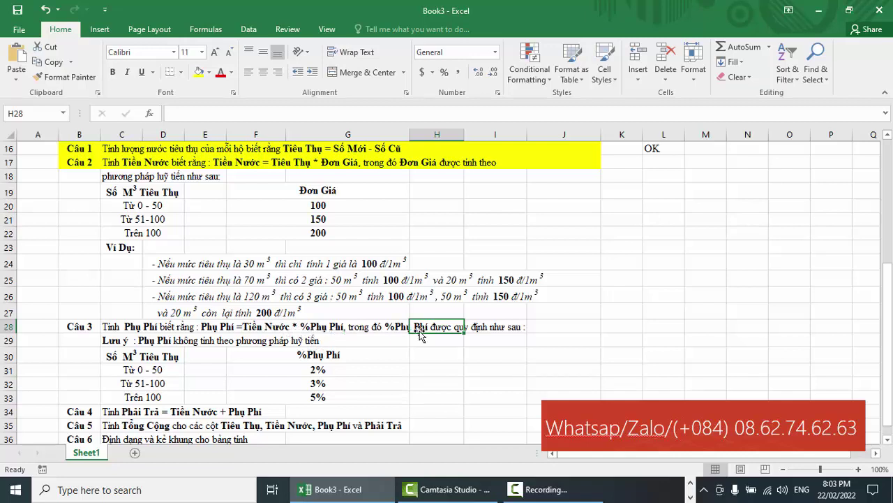
{"action": "left_click", "coordinate": [139, 359]}
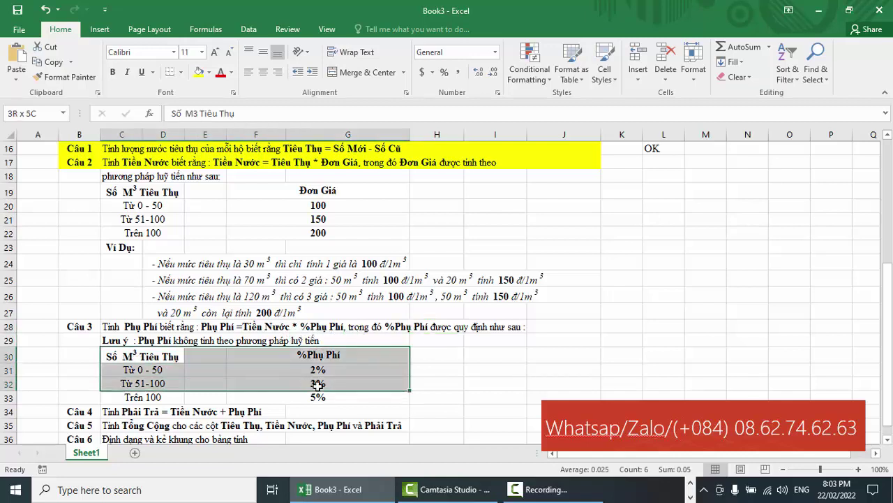
{"action": "left_click_drag", "start_coordinate": [139, 359], "coordinate": [321, 395]}
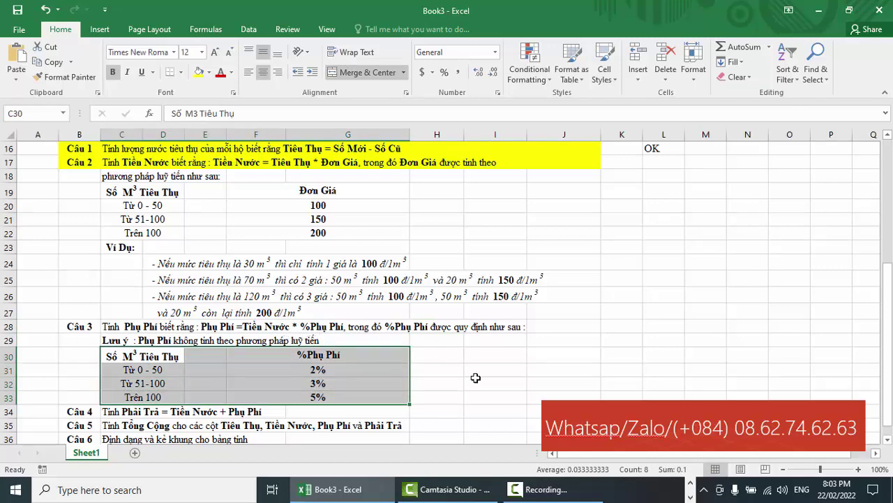
{"action": "scroll", "coordinate": [475, 377], "scroll_direction": "up", "scroll_amount": 5}
{"action": "scroll", "coordinate": [475, 377], "scroll_direction": "down", "scroll_amount": 1}
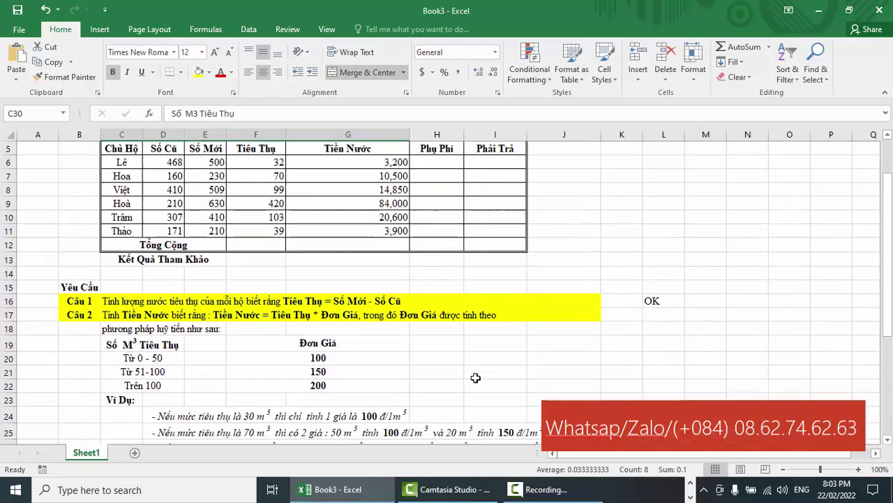
{"action": "scroll", "coordinate": [475, 378], "scroll_direction": "down", "scroll_amount": 2}
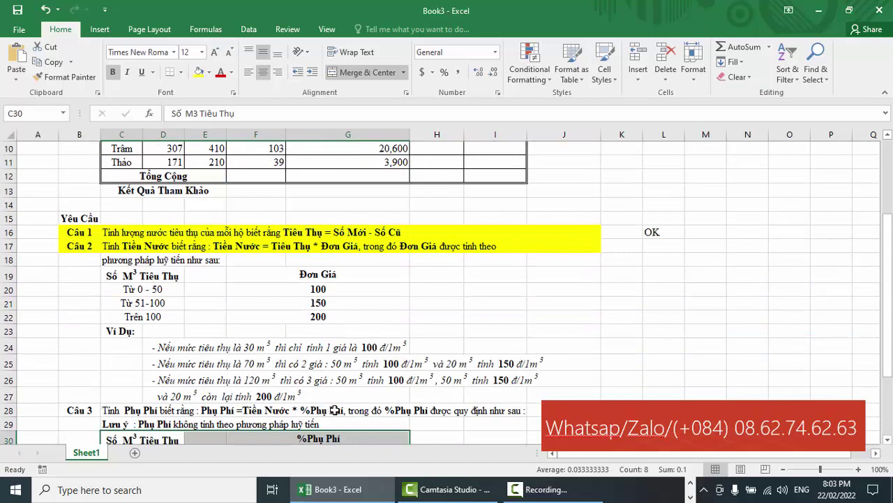
{"action": "scroll", "coordinate": [652, 370], "scroll_direction": "up", "scroll_amount": 2}
{"action": "scroll", "coordinate": [651, 370], "scroll_direction": "up", "scroll_amount": 1}
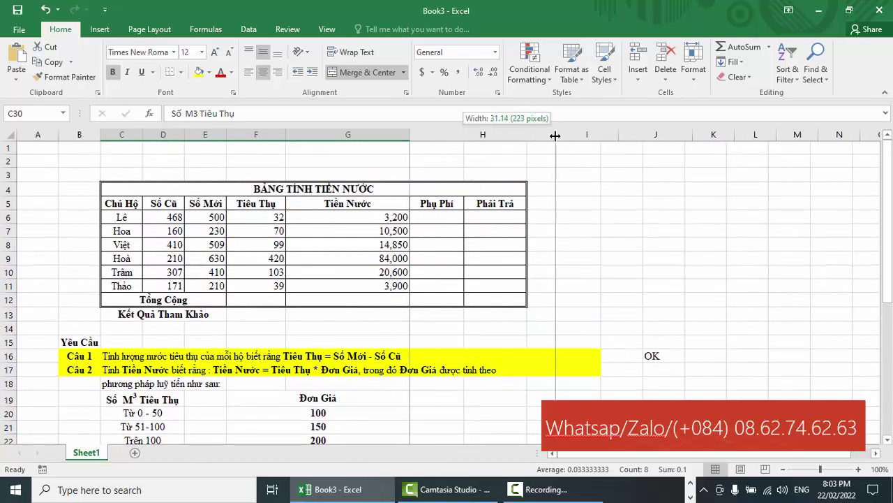
Step: Widen column H and begin H6 with the pasted tiered IF rate (2%, 3%, 5%)
{"action": "left_click_drag", "start_coordinate": [463, 134], "coordinate": [556, 134]}
{"action": "left_click", "coordinate": [482, 217]}
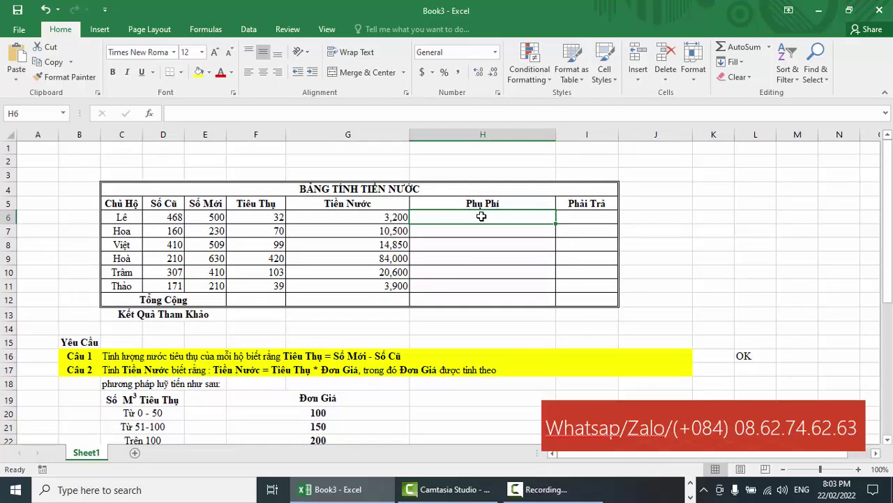
{"action": "type", "text": "="}
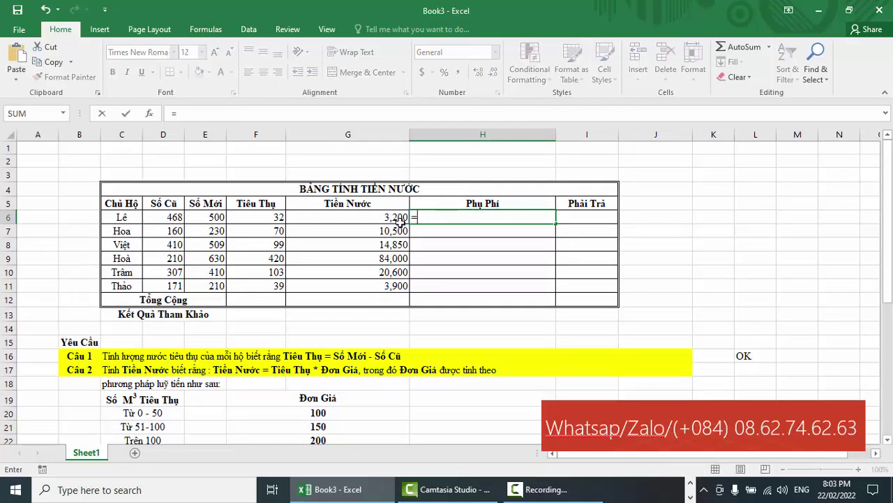
{"action": "left_click", "coordinate": [389, 217]}
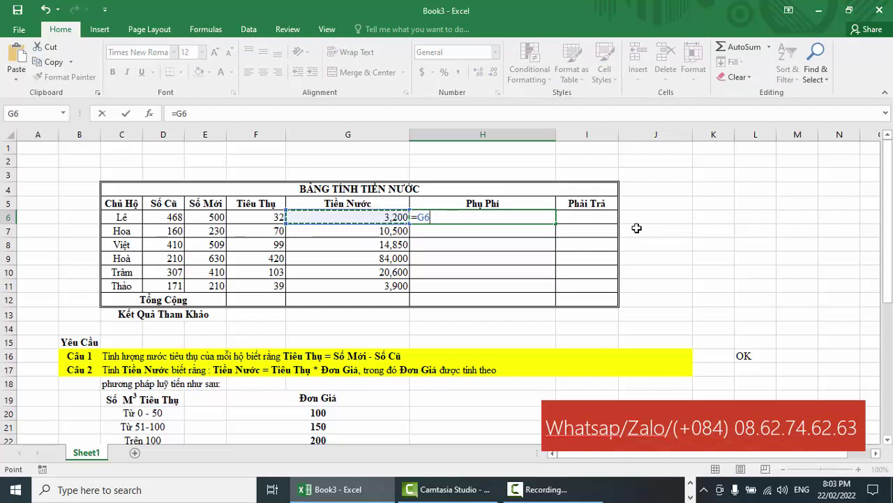
{"action": "double_click", "coordinate": [414, 214]}
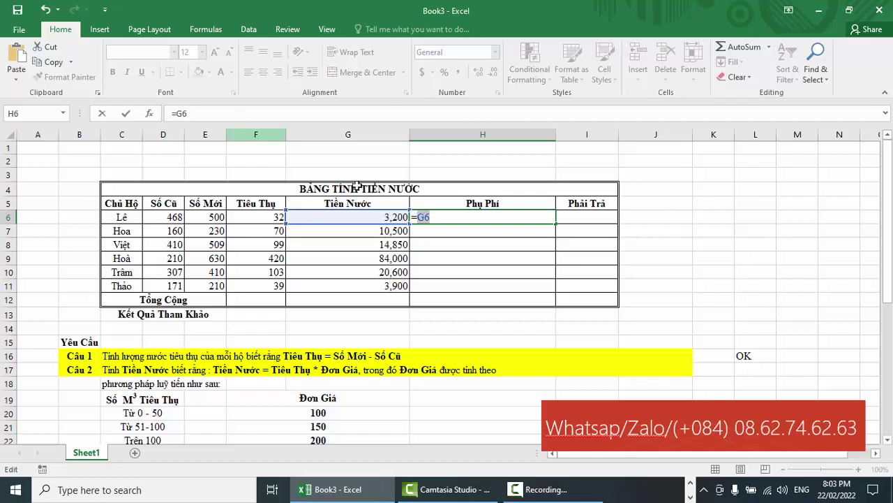
{"action": "key", "text": "BackSpace"}
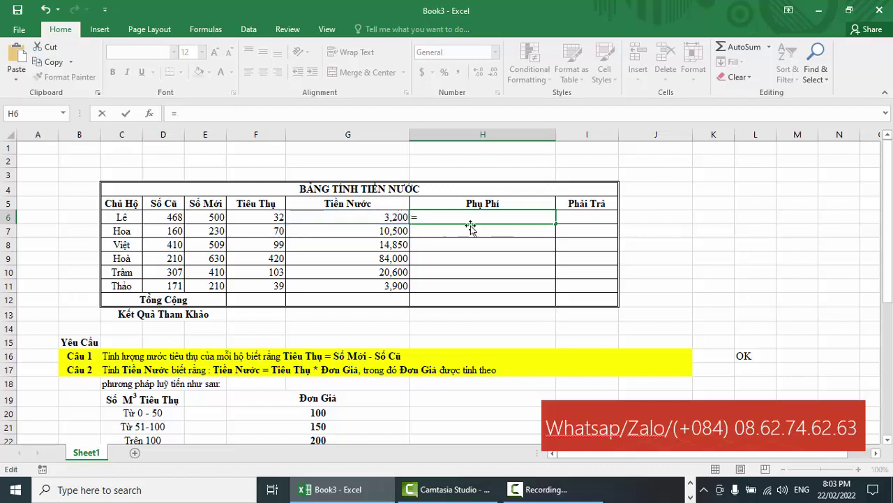
{"action": "key", "text": "ctrl+v"}
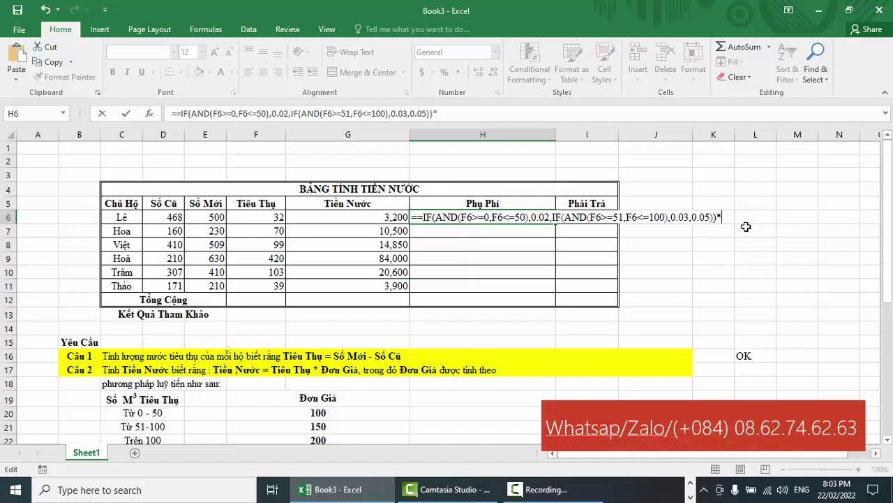
Step: Multiply the rate by G6, accept Excel's suggested correction, and reopen H6's formula
{"action": "left_click", "coordinate": [386, 217]}
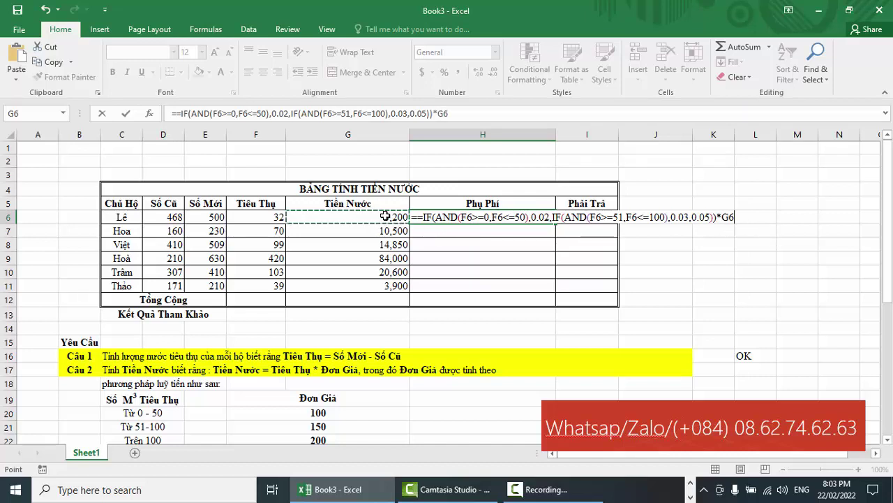
{"action": "key", "text": "Return"}
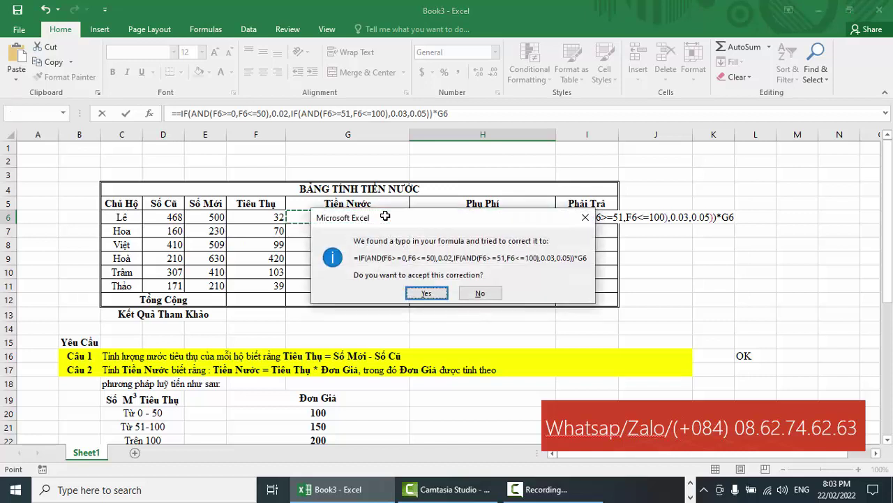
{"action": "left_click", "coordinate": [422, 294]}
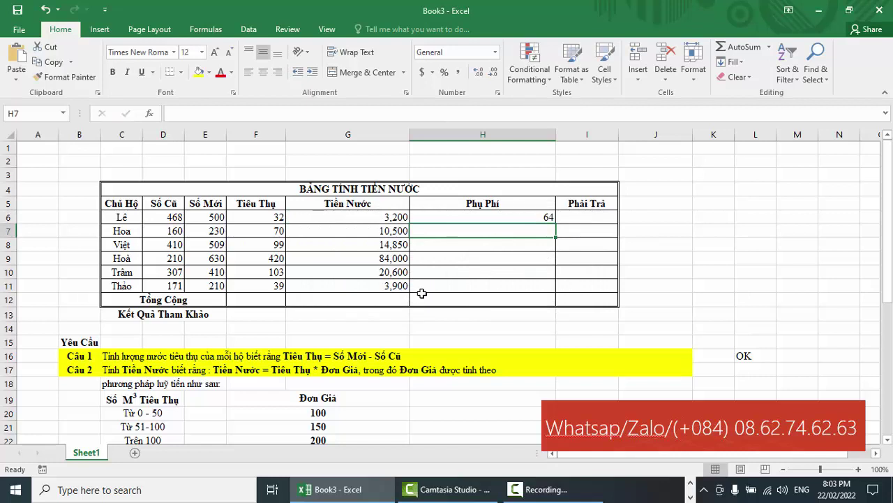
{"action": "left_click", "coordinate": [492, 217]}
{"action": "double_click", "coordinate": [494, 217]}
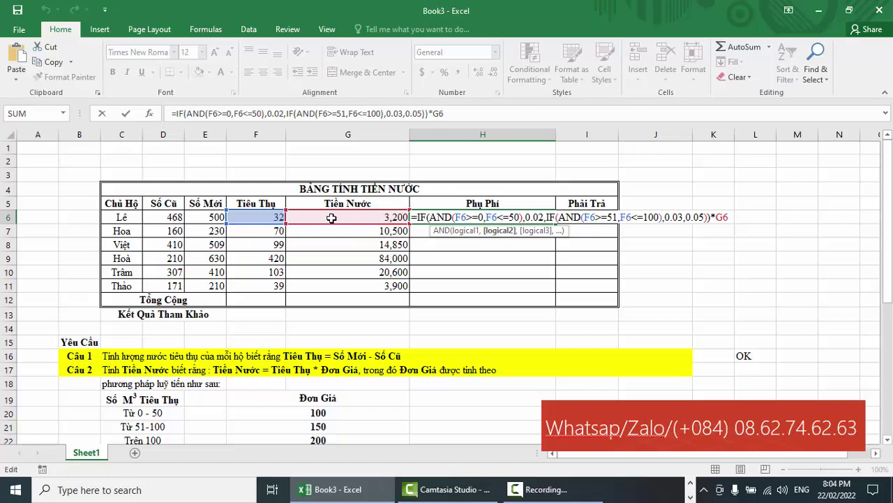
{"action": "key", "text": "Return"}
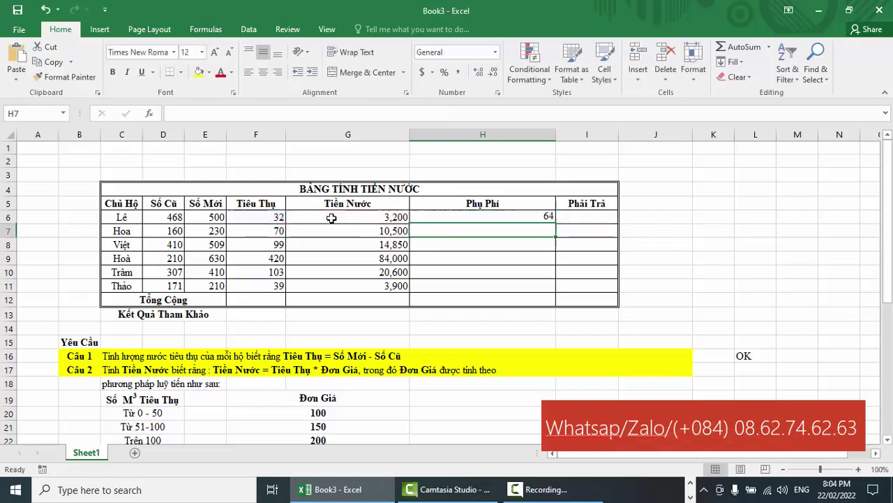
{"action": "scroll", "coordinate": [396, 332], "scroll_direction": "down", "scroll_amount": 2}
{"action": "scroll", "coordinate": [398, 333], "scroll_direction": "down", "scroll_amount": 1}
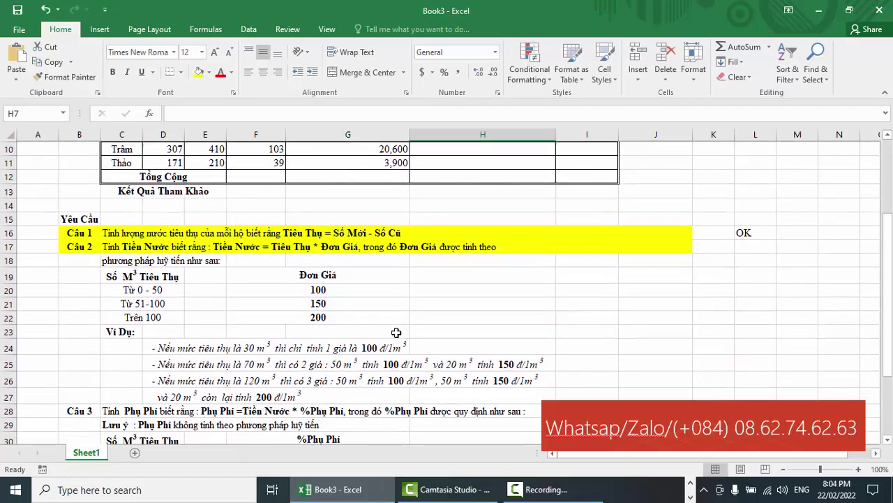
{"action": "scroll", "coordinate": [398, 333], "scroll_direction": "down", "scroll_amount": 2}
{"action": "left_click", "coordinate": [268, 328]}
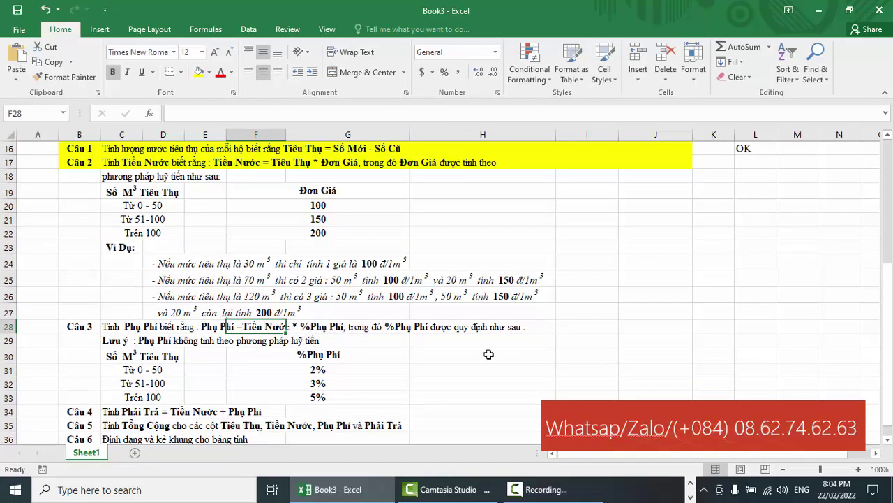
{"action": "scroll", "coordinate": [489, 355], "scroll_direction": "up", "scroll_amount": 5}
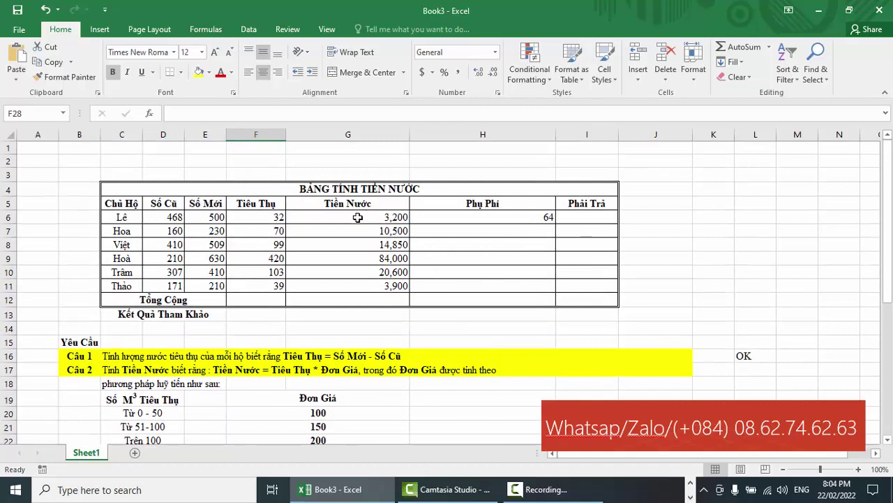
{"action": "left_click", "coordinate": [357, 218]}
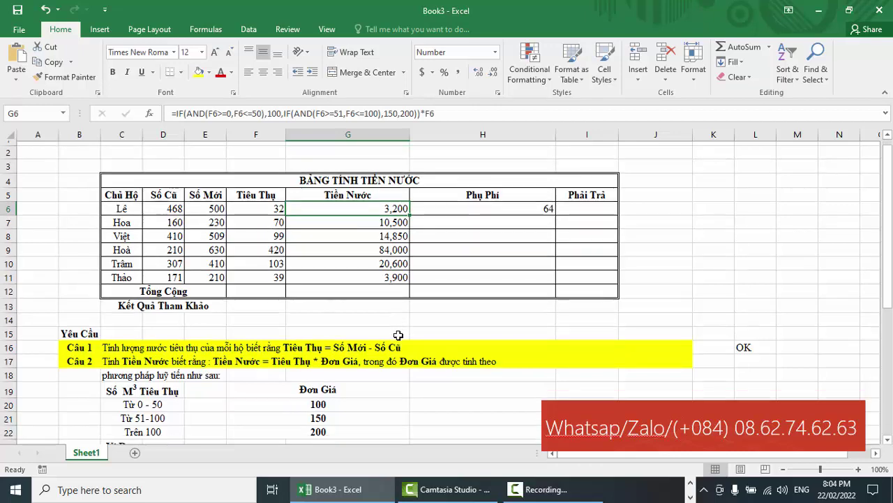
{"action": "scroll", "coordinate": [397, 335], "scroll_direction": "down", "scroll_amount": 4}
{"action": "scroll", "coordinate": [396, 335], "scroll_direction": "down", "scroll_amount": 1}
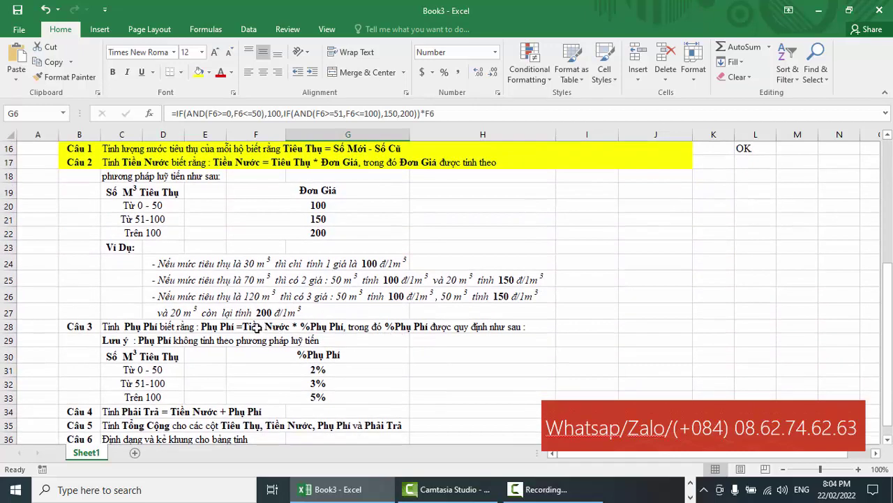
{"action": "left_click", "coordinate": [280, 326]}
{"action": "left_click", "coordinate": [309, 328]}
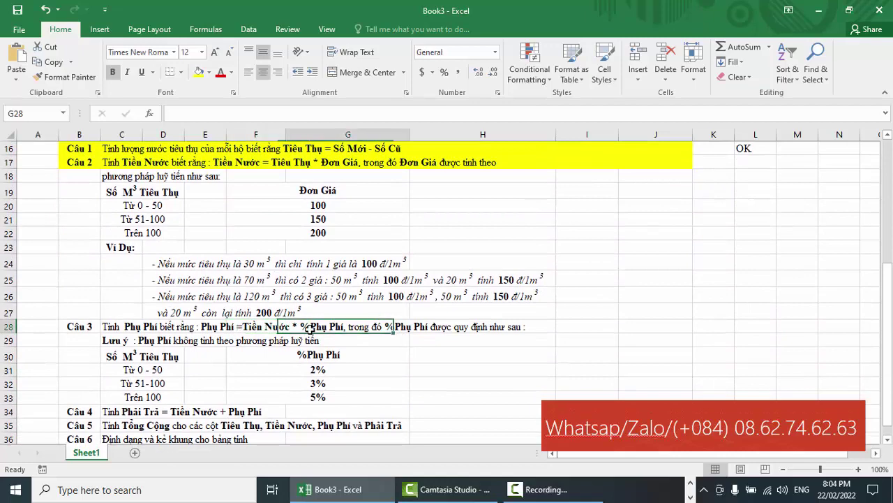
{"action": "scroll", "coordinate": [457, 342], "scroll_direction": "up", "scroll_amount": 3}
{"action": "scroll", "coordinate": [457, 342], "scroll_direction": "up", "scroll_amount": 2}
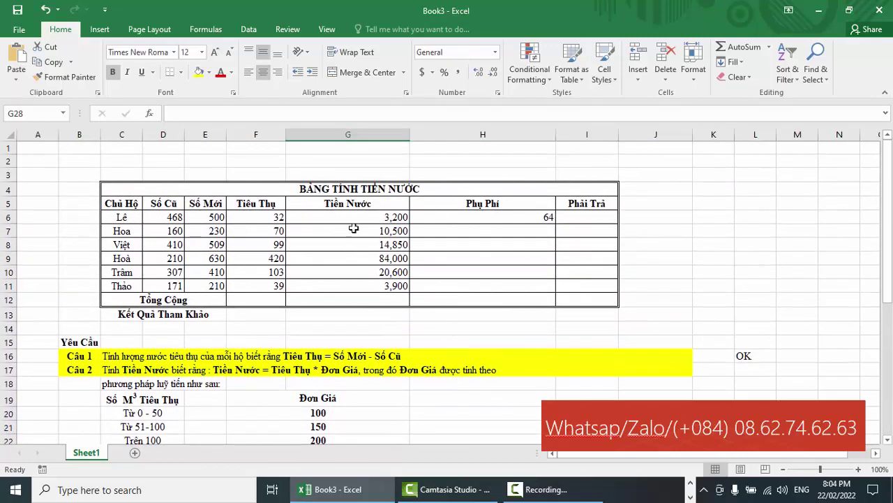
{"action": "left_click", "coordinate": [357, 218]}
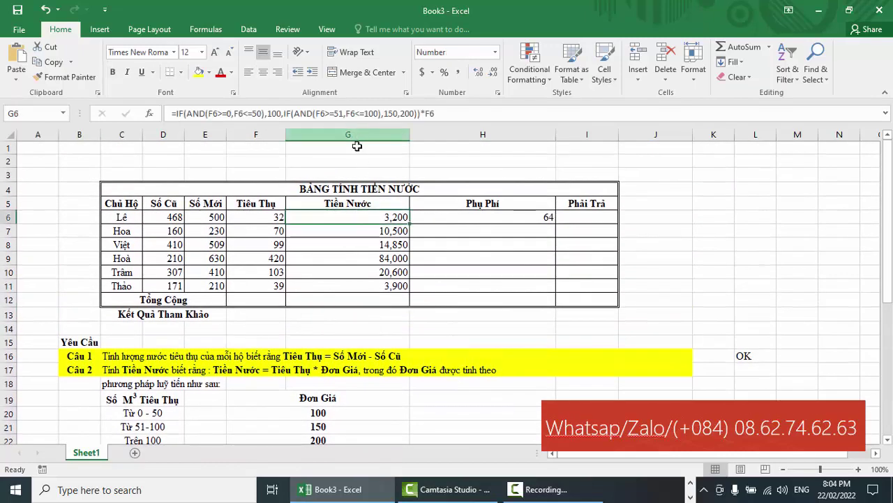
Step: Commit the H6 fee formula and fill it down H6:H11, giving 64 through 78
{"action": "double_click", "coordinate": [501, 217]}
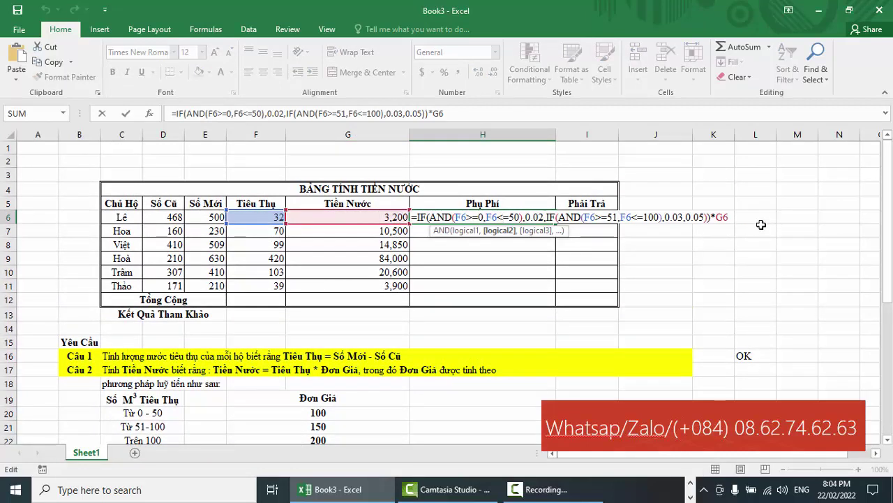
{"action": "left_click", "coordinate": [717, 219]}
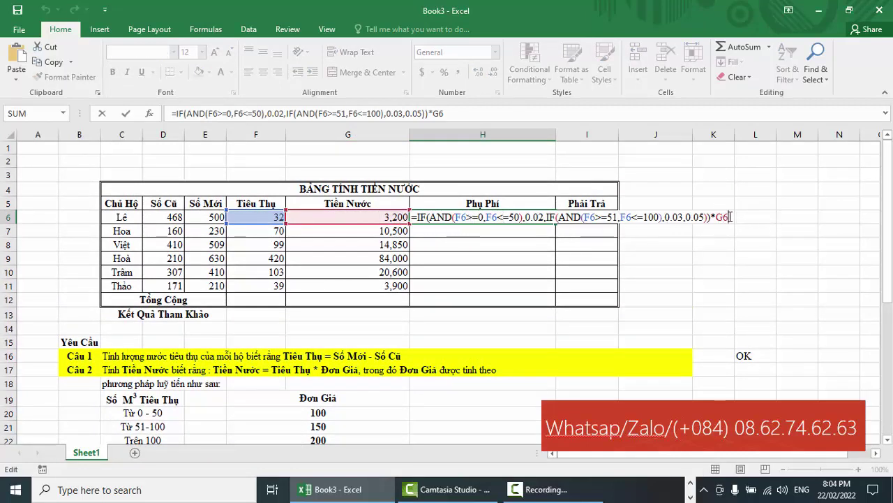
{"action": "key", "text": "Return"}
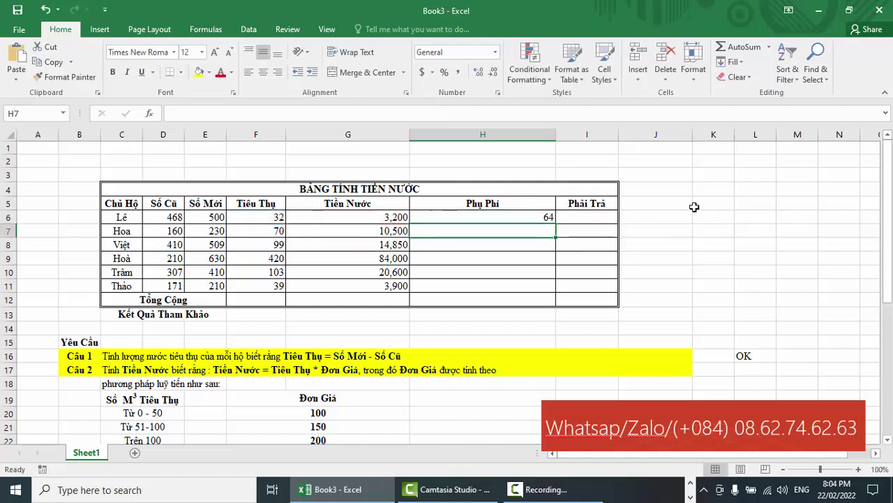
{"action": "left_click", "coordinate": [515, 217]}
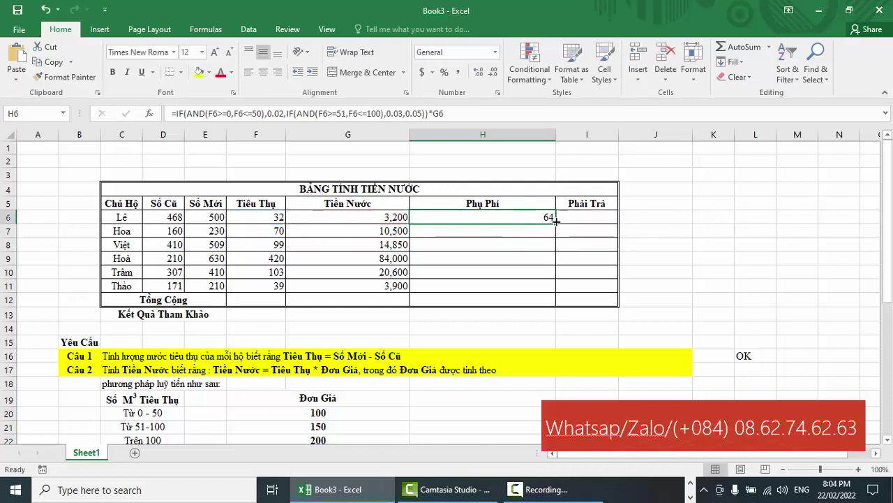
{"action": "left_click_drag", "start_coordinate": [556, 223], "coordinate": [553, 291]}
{"action": "left_click", "coordinate": [681, 286]}
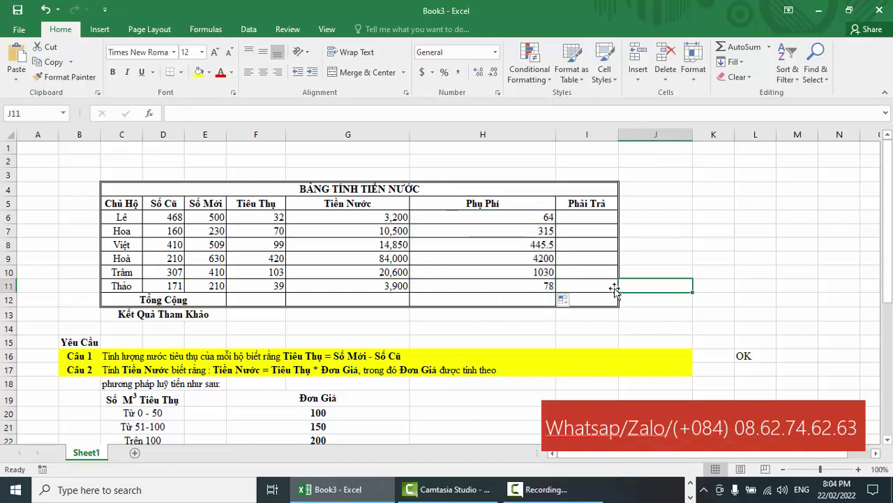
{"action": "left_click", "coordinate": [510, 230]}
Step: Read the Câu 4 Phải Trả rule, then select Lê's Phải Trả cell I6
{"action": "scroll", "coordinate": [513, 252], "scroll_direction": "down", "scroll_amount": 4}
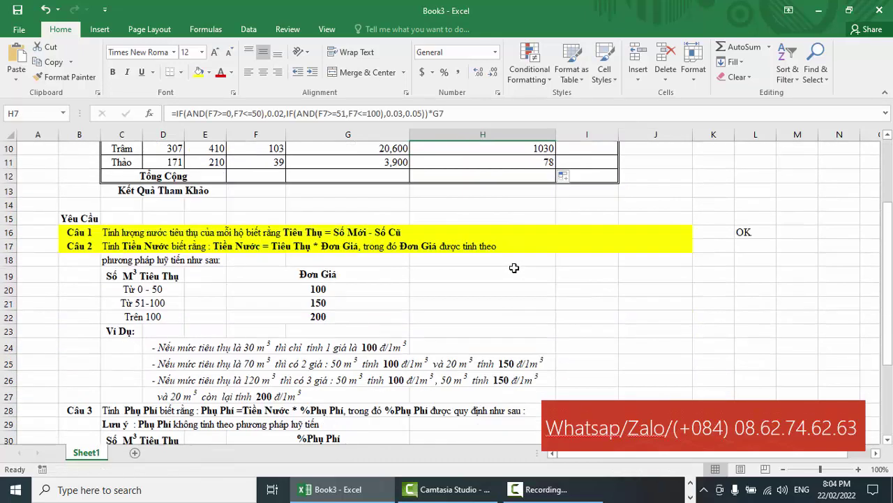
{"action": "scroll", "coordinate": [514, 268], "scroll_direction": "down", "scroll_amount": 3}
{"action": "scroll", "coordinate": [515, 268], "scroll_direction": "down", "scroll_amount": 1}
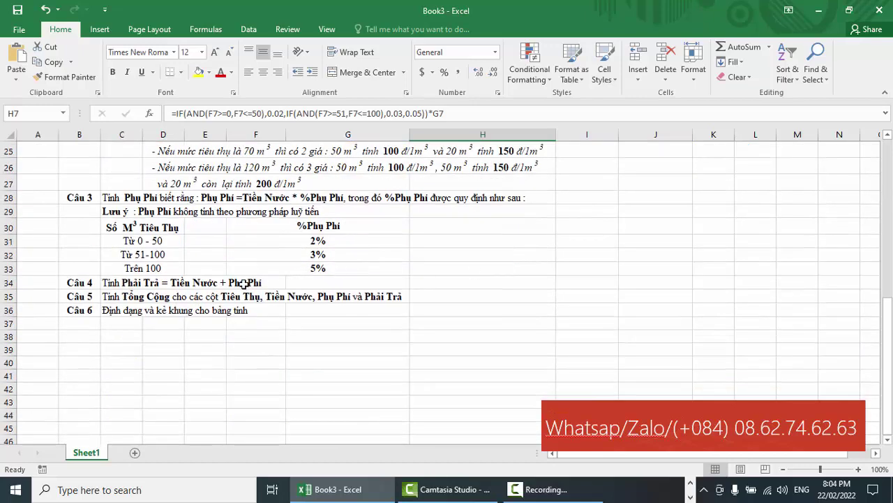
{"action": "left_click", "coordinate": [129, 282]}
{"action": "left_click", "coordinate": [238, 283]}
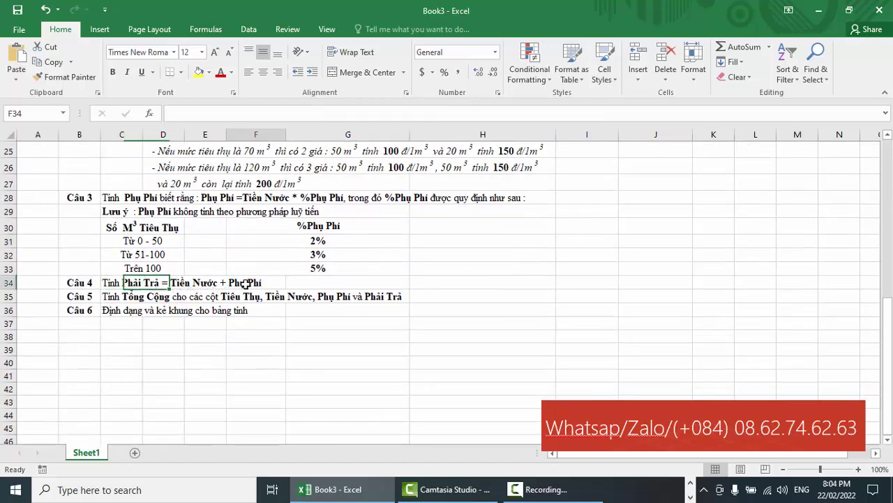
{"action": "left_click", "coordinate": [133, 283]}
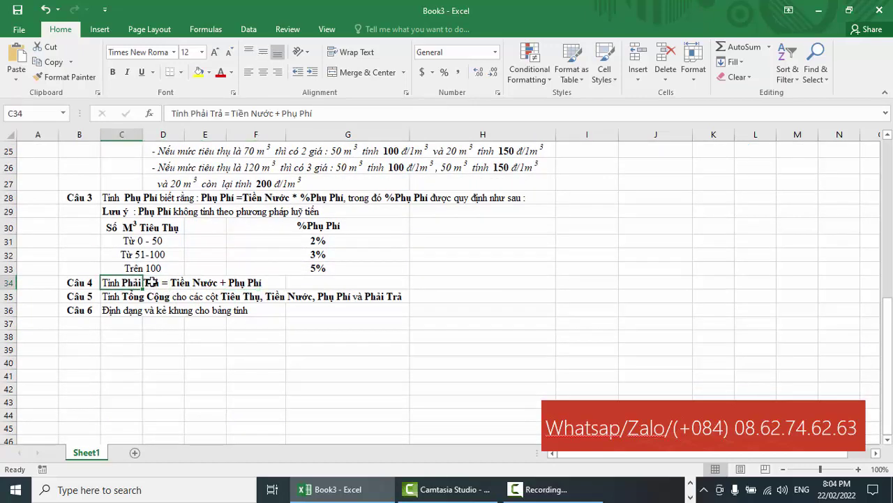
{"action": "left_click", "coordinate": [197, 283]}
{"action": "scroll", "coordinate": [335, 299], "scroll_direction": "up", "scroll_amount": 3}
{"action": "scroll", "coordinate": [336, 298], "scroll_direction": "up", "scroll_amount": 3}
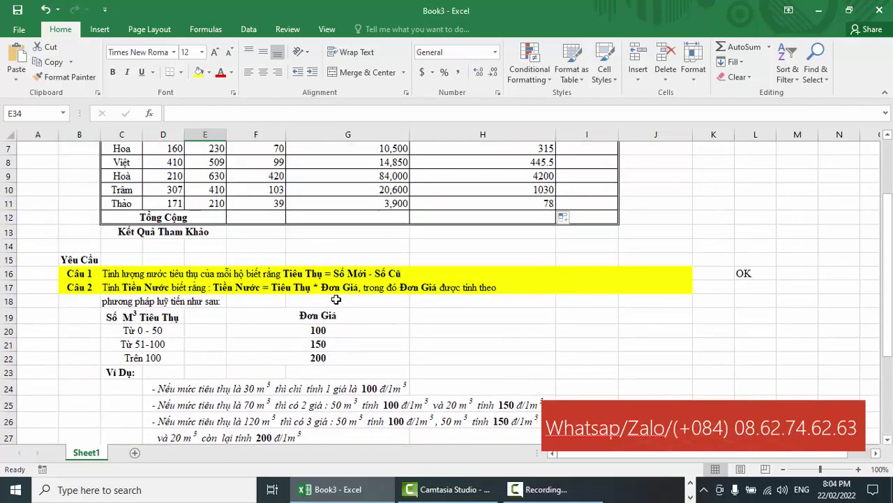
{"action": "scroll", "coordinate": [336, 299], "scroll_direction": "up", "scroll_amount": 2}
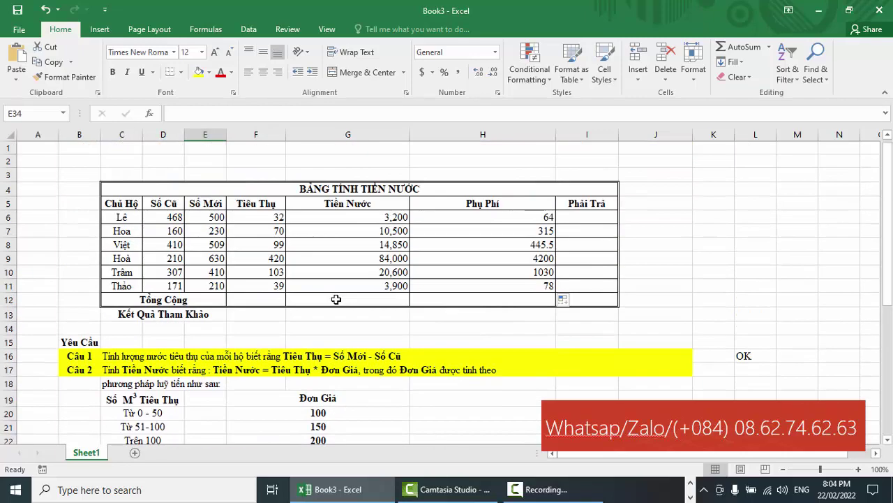
{"action": "left_click", "coordinate": [366, 218]}
{"action": "left_click", "coordinate": [475, 216]}
{"action": "left_click", "coordinate": [590, 218]}
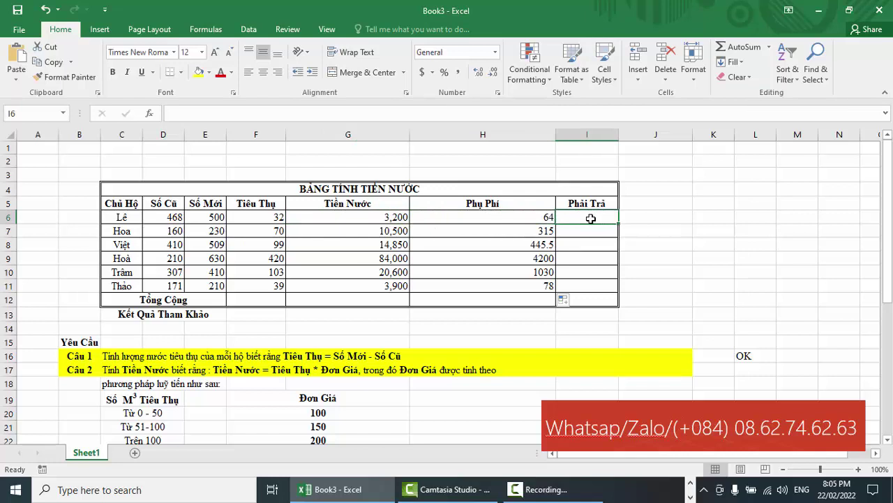
{"action": "type", "text": "="}
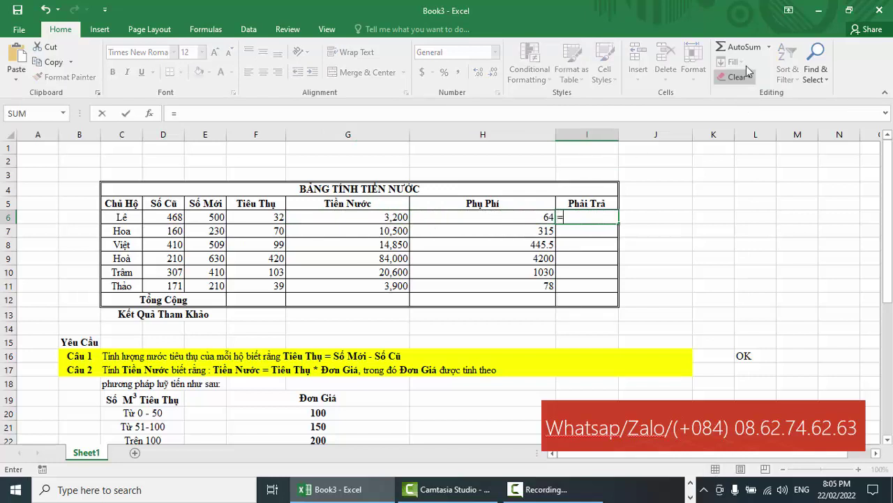
{"action": "left_click", "coordinate": [743, 47]}
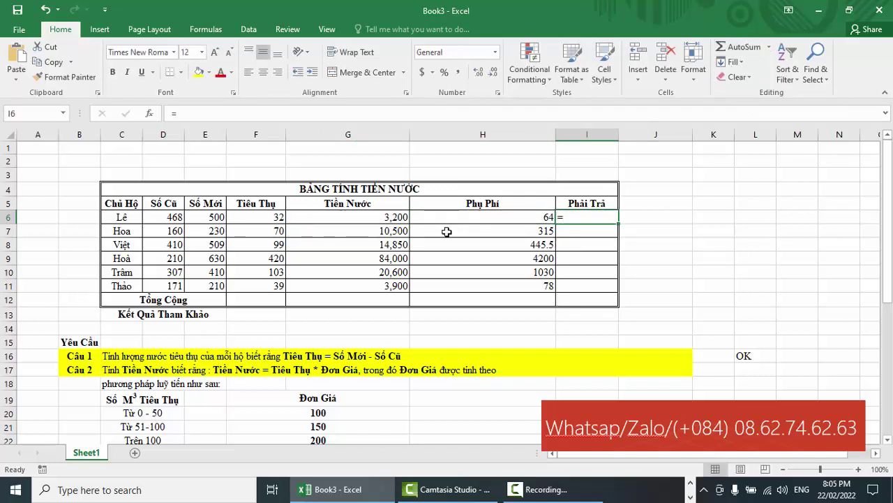
{"action": "left_click_drag", "start_coordinate": [398, 217], "coordinate": [495, 219]}
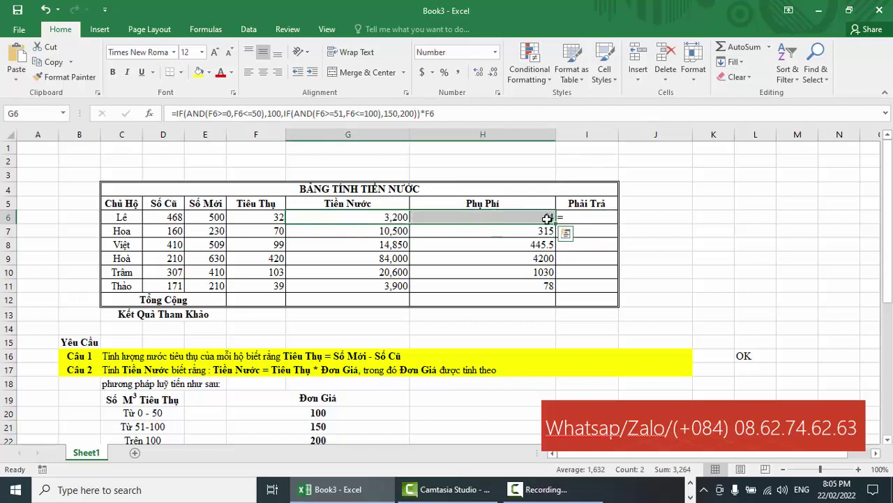
{"action": "left_click", "coordinate": [584, 216]}
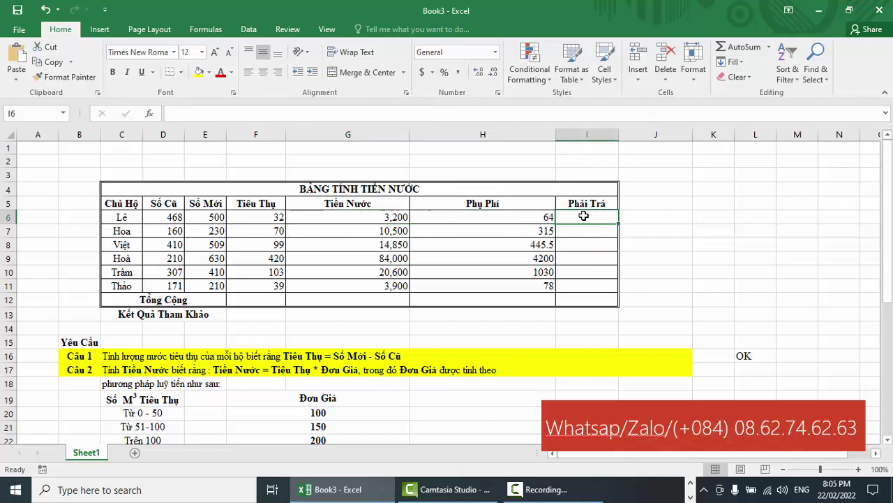
{"action": "left_click", "coordinate": [742, 46]}
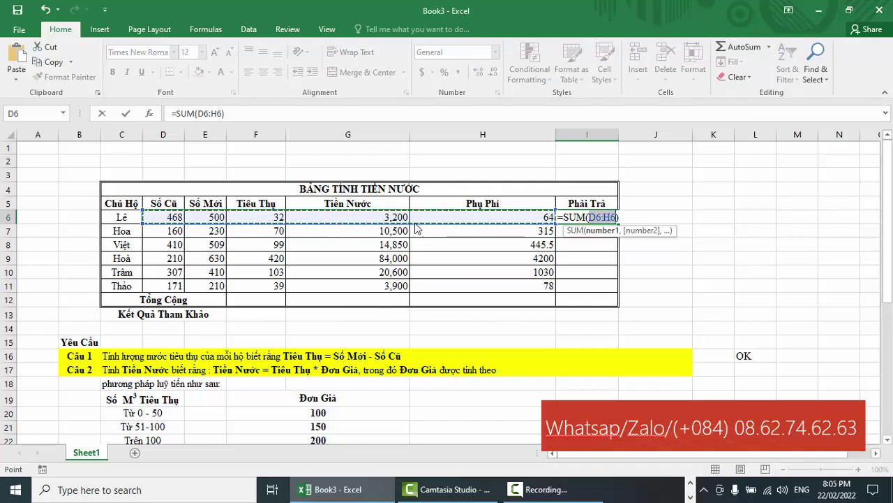
{"action": "left_click", "coordinate": [363, 224]}
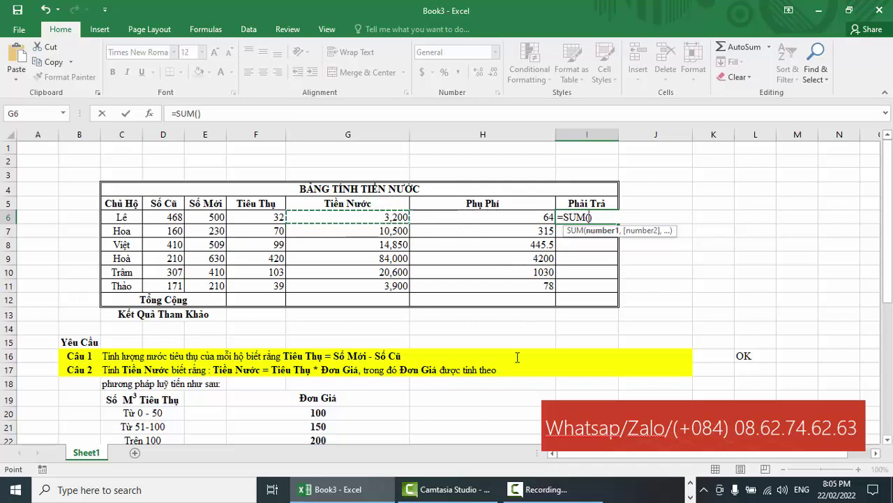
{"action": "key", "text": "Escape"}
{"action": "key", "text": "ctrl+z"}
{"action": "left_click", "coordinate": [571, 218]}
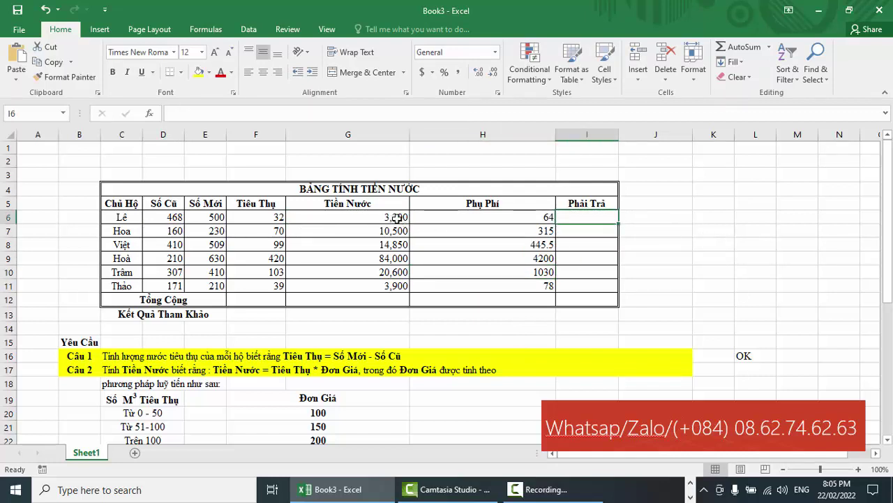
{"action": "left_click_drag", "start_coordinate": [397, 218], "coordinate": [496, 216]}
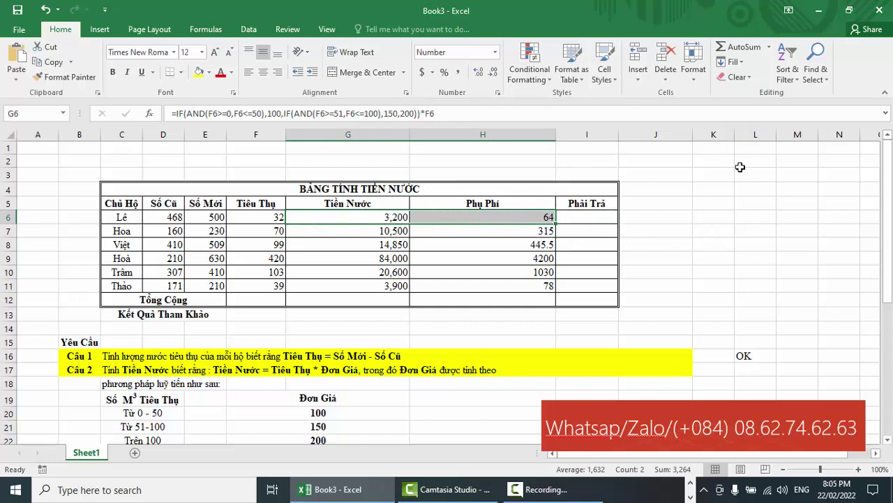
{"action": "left_click", "coordinate": [591, 217]}
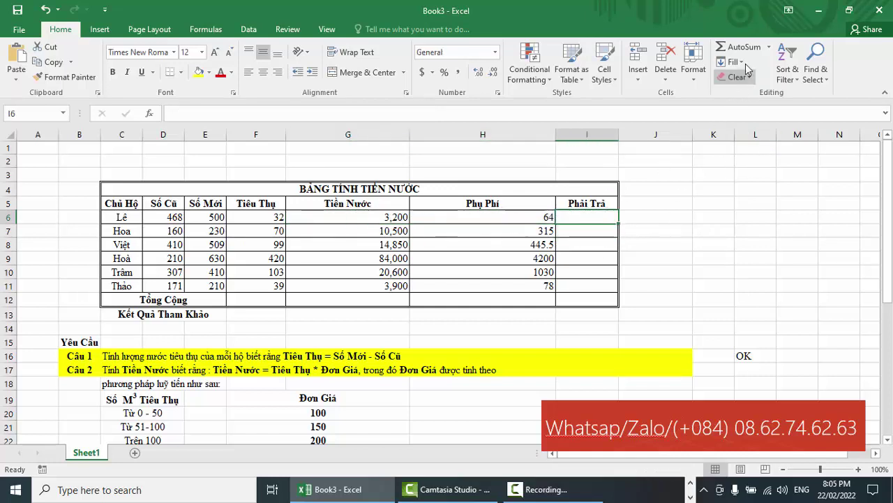
{"action": "left_click", "coordinate": [733, 47]}
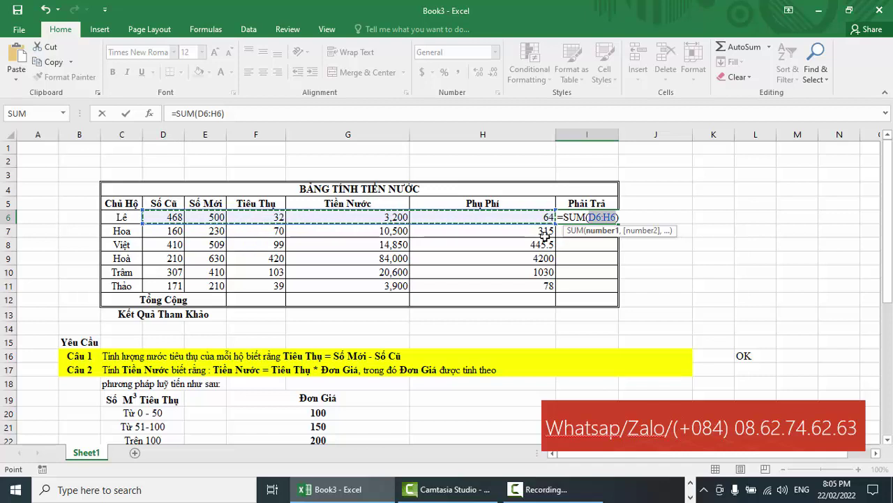
{"action": "key", "text": "Escape"}
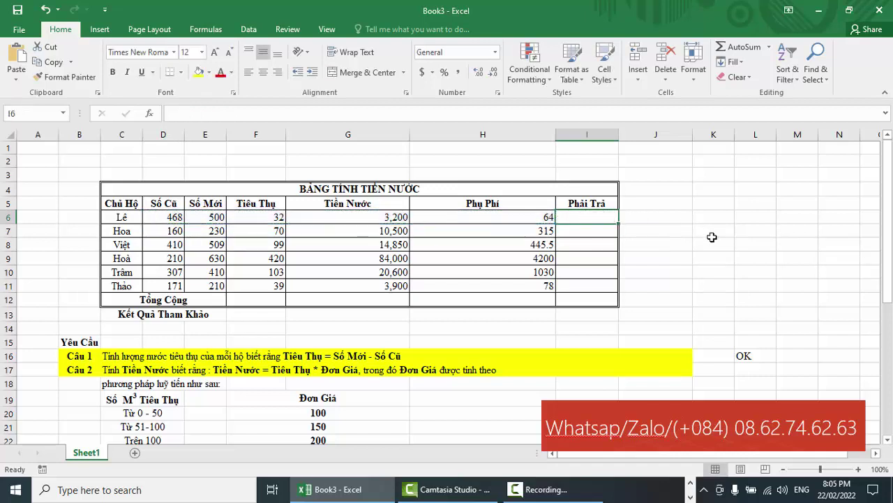
Step: Enter =G6+H6 in I6 (3,264 for Lê) and fill it down to I11
{"action": "type", "text": "="}
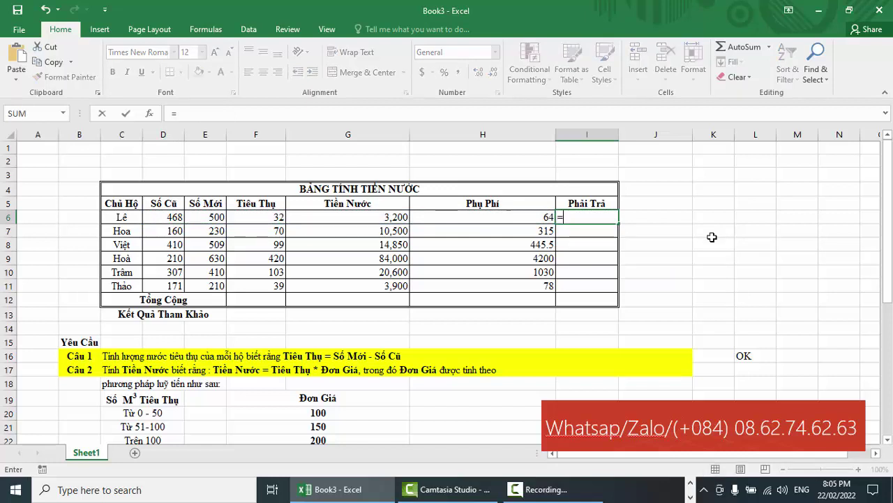
{"action": "left_click", "coordinate": [388, 215]}
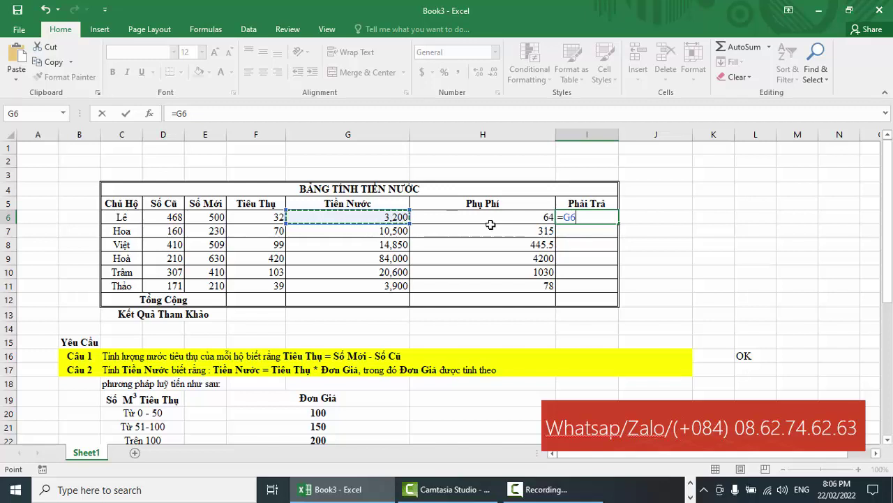
{"action": "type", "text": "++"}
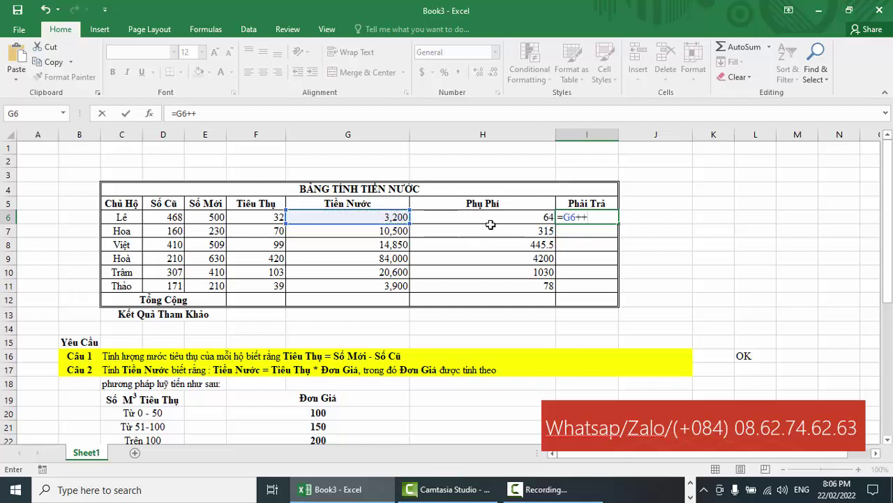
{"action": "key", "text": "BackSpace"}
{"action": "left_click", "coordinate": [492, 222]}
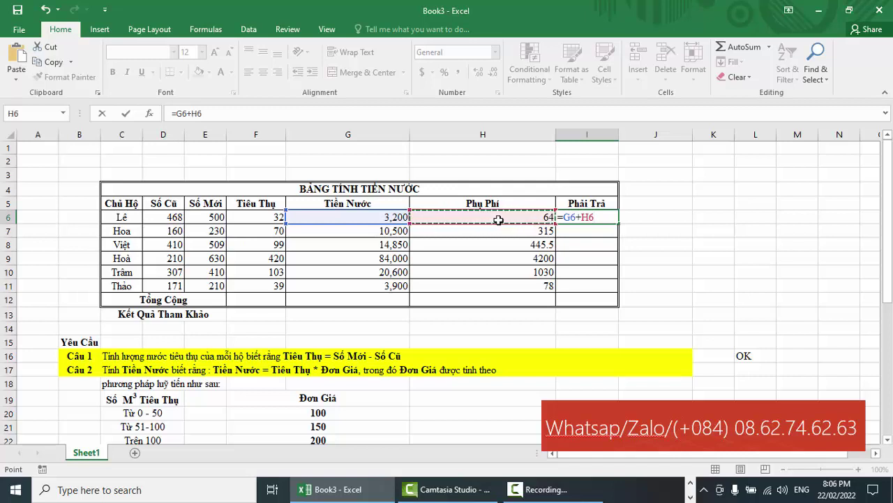
{"action": "key", "text": "Return"}
{"action": "left_click", "coordinate": [582, 217]}
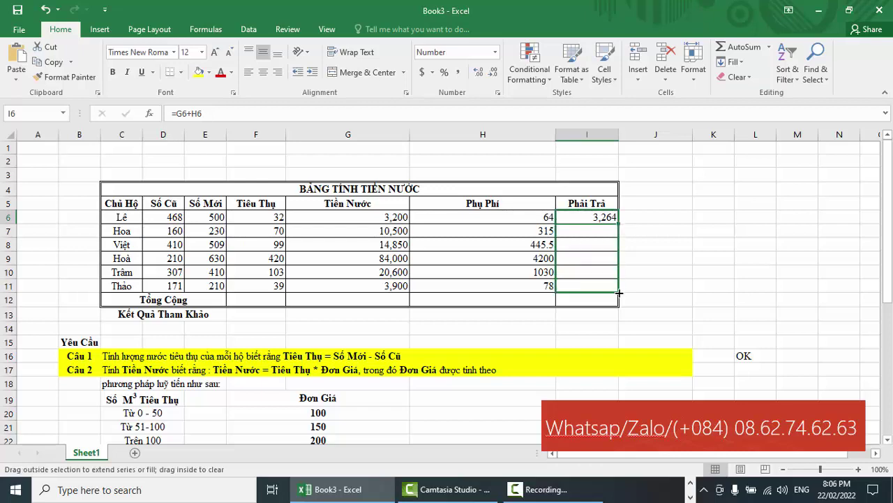
{"action": "left_click_drag", "start_coordinate": [620, 231], "coordinate": [621, 286]}
Step: Fill the Câu 4 row B34:H34 yellow and type OK in I34
{"action": "scroll", "coordinate": [624, 289], "scroll_direction": "down", "scroll_amount": 1}
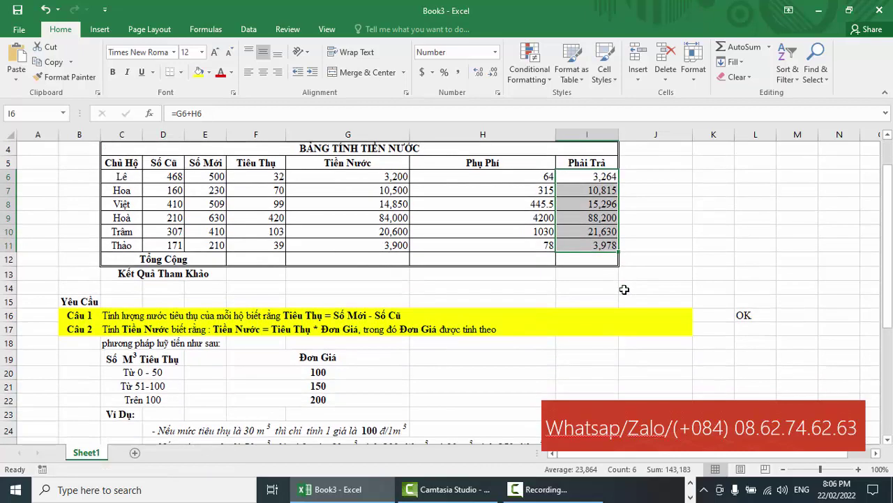
{"action": "scroll", "coordinate": [624, 289], "scroll_direction": "down", "scroll_amount": 2}
{"action": "scroll", "coordinate": [624, 289], "scroll_direction": "down", "scroll_amount": 2}
{"action": "scroll", "coordinate": [624, 289], "scroll_direction": "down", "scroll_amount": 1}
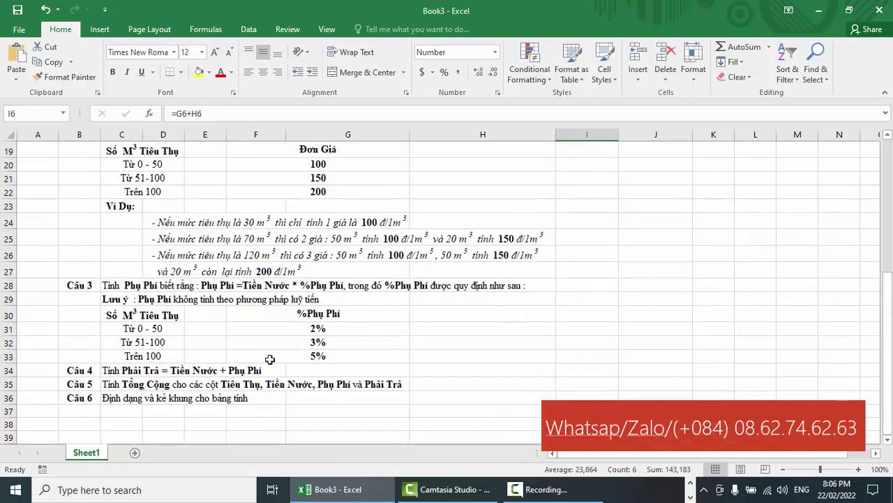
{"action": "left_click", "coordinate": [145, 370]}
{"action": "left_click_drag", "start_coordinate": [94, 371], "coordinate": [422, 372]}
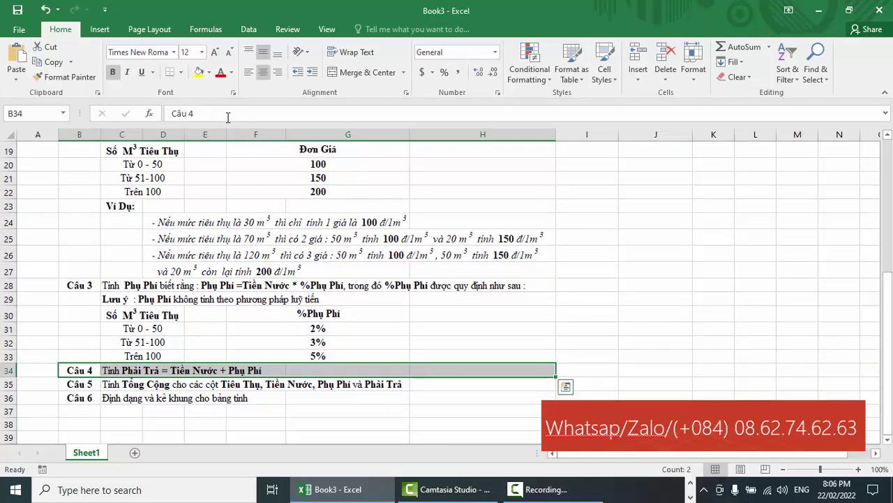
{"action": "left_click", "coordinate": [199, 72]}
{"action": "left_click", "coordinate": [599, 367]}
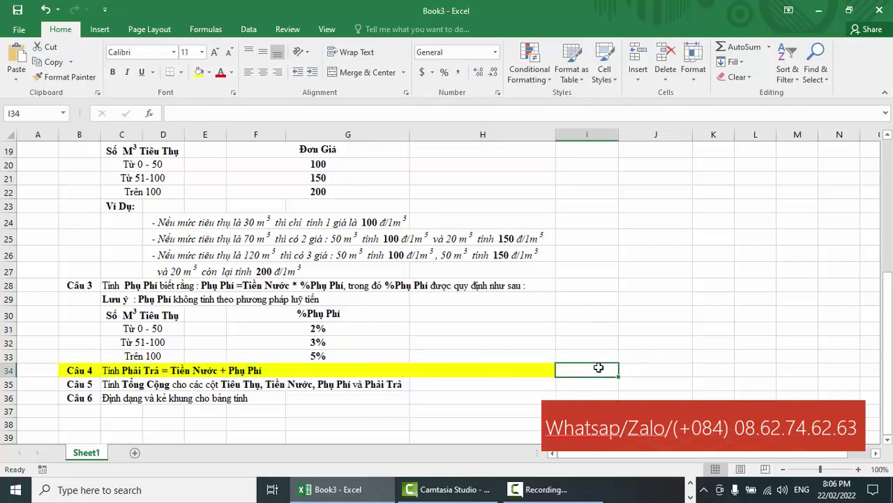
{"action": "type", "text": "OK"}
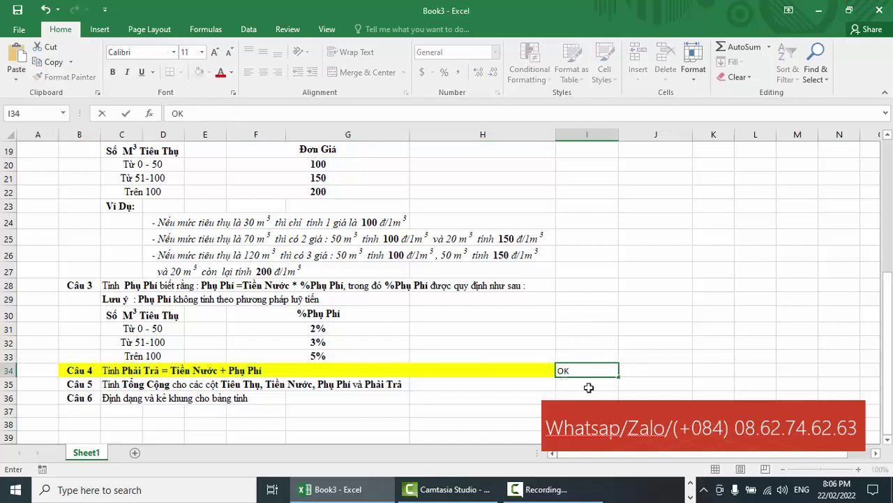
{"action": "left_click", "coordinate": [112, 385]}
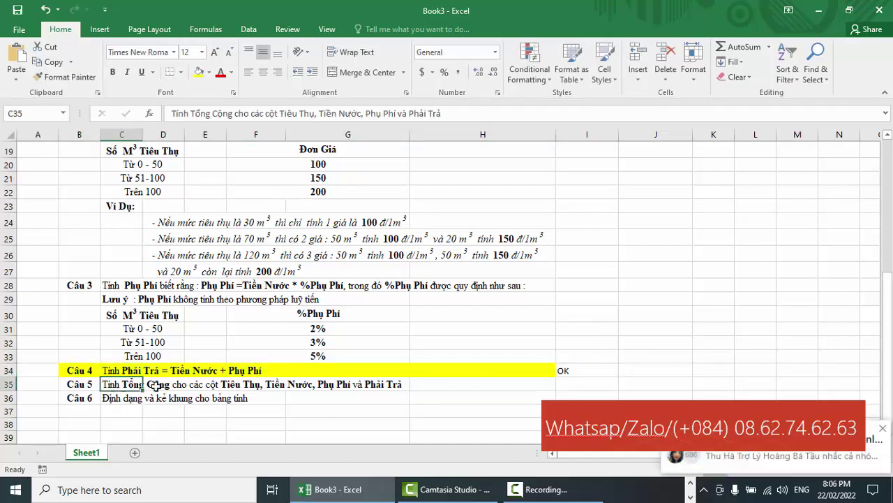
Step: Dismiss the pop-up notification, check Zalo from the tray, and select cells in the Câu 5 row
{"action": "left_click", "coordinate": [162, 384]}
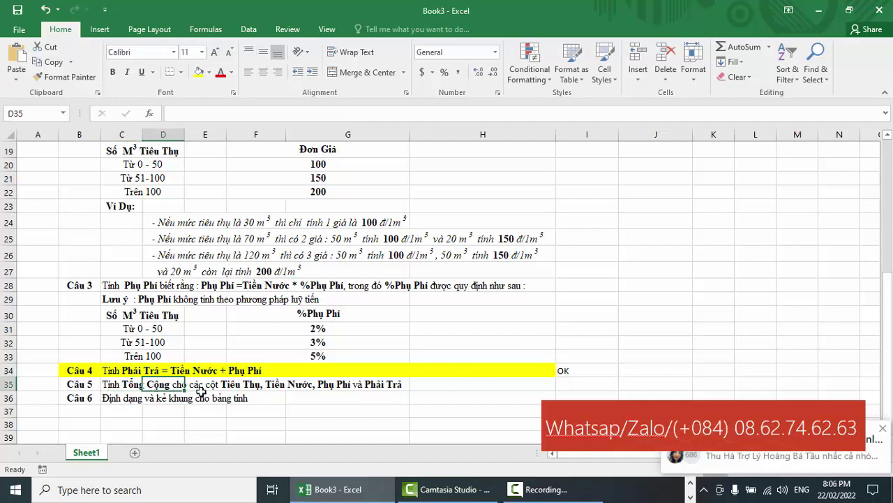
{"action": "left_click", "coordinate": [883, 429]}
{"action": "left_click", "coordinate": [149, 385]}
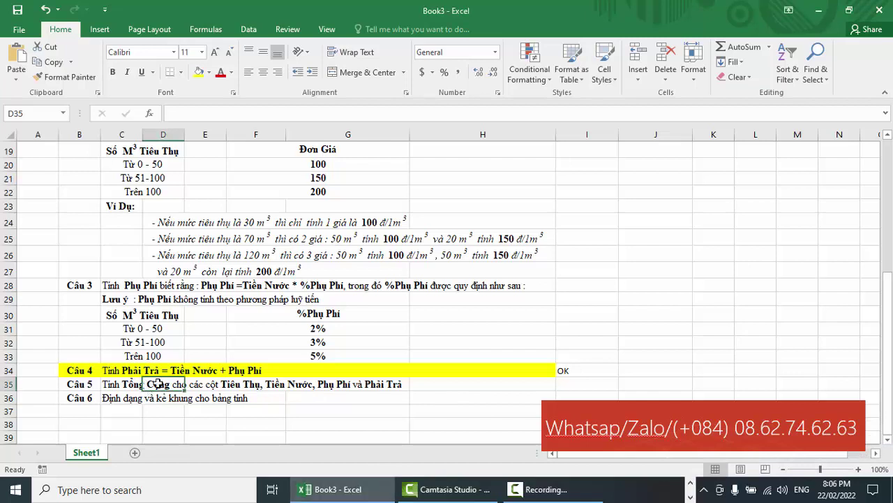
{"action": "left_click", "coordinate": [238, 387]}
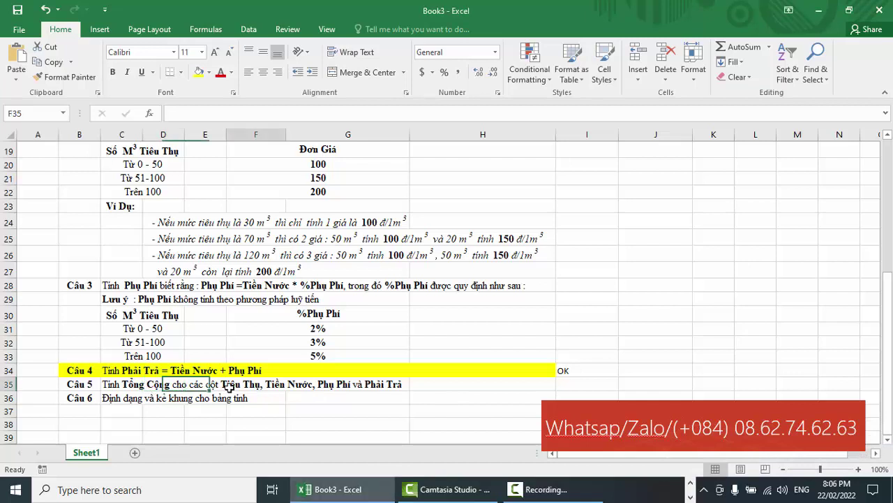
{"action": "left_click", "coordinate": [277, 402]}
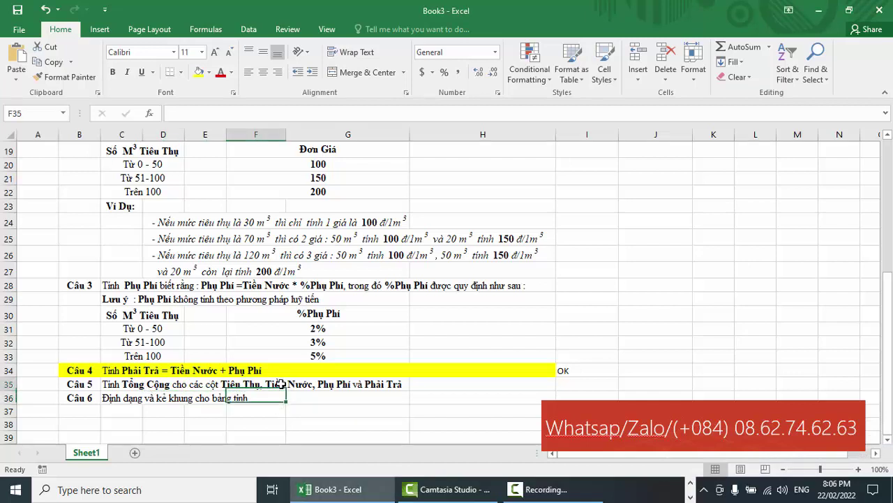
{"action": "left_click", "coordinate": [279, 386]}
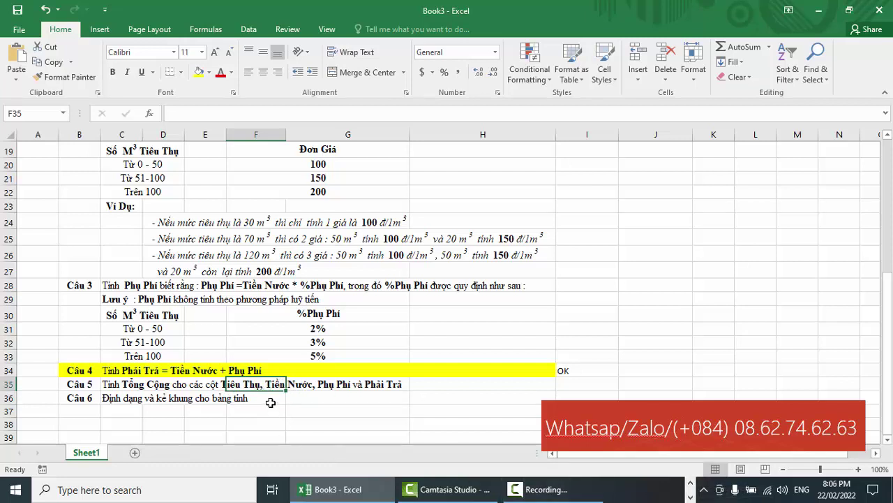
{"action": "left_click", "coordinate": [703, 492]}
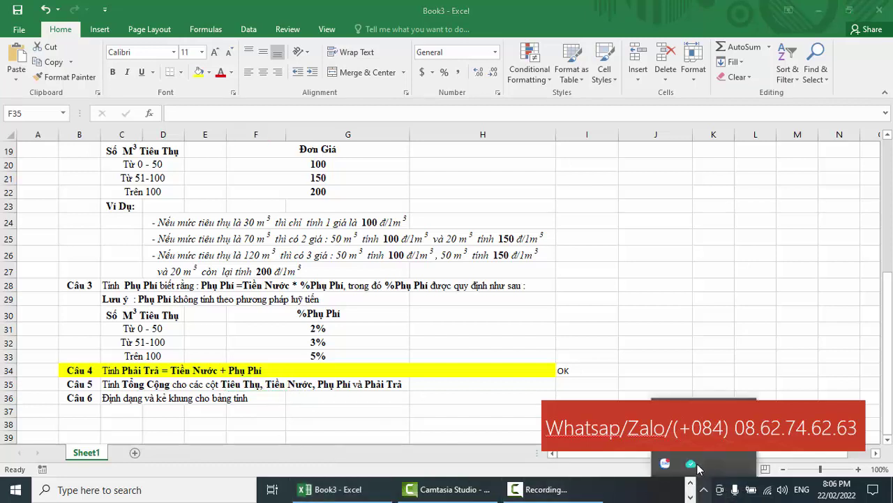
{"action": "left_click", "coordinate": [691, 464]}
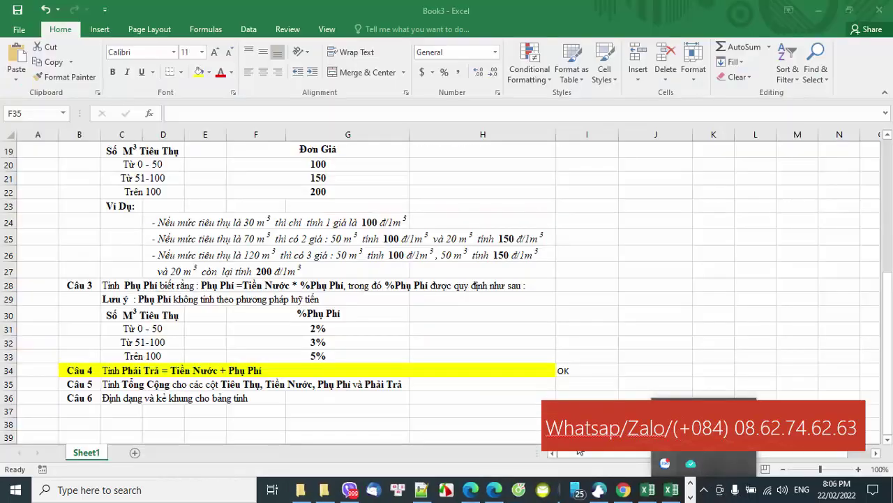
{"action": "left_click", "coordinate": [199, 388]}
{"action": "left_click", "coordinate": [258, 388]}
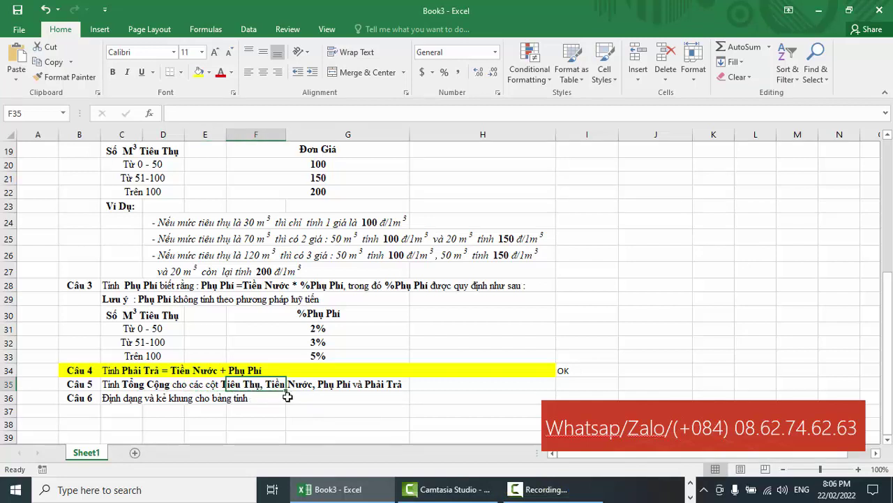
Step: Scroll to the top of the sheet to show the BẢNG TÍNH TIỀN NƯỚC table
{"action": "scroll", "coordinate": [453, 398], "scroll_direction": "up", "scroll_amount": 1}
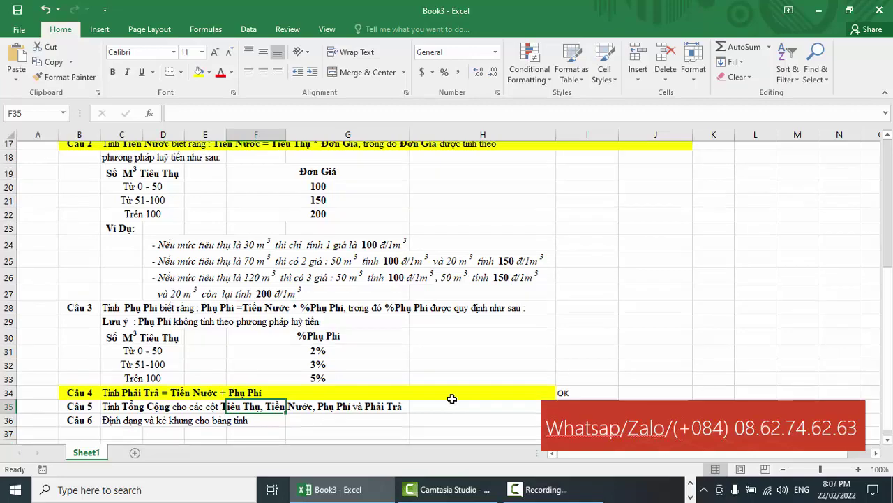
{"action": "scroll", "coordinate": [452, 399], "scroll_direction": "up", "scroll_amount": 2}
{"action": "scroll", "coordinate": [452, 399], "scroll_direction": "up", "scroll_amount": 3}
{"action": "scroll", "coordinate": [452, 398], "scroll_direction": "up", "scroll_amount": 1}
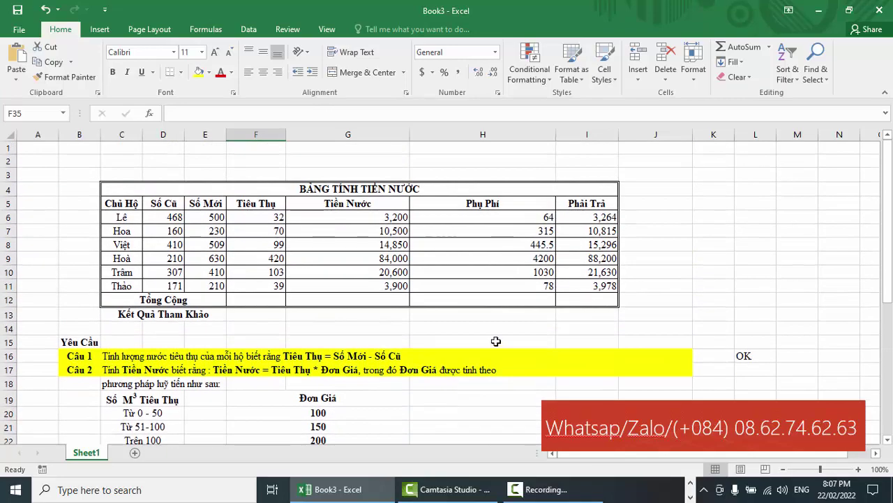
{"action": "scroll", "coordinate": [294, 307], "scroll_direction": "down", "scroll_amount": 1}
{"action": "scroll", "coordinate": [294, 307], "scroll_direction": "down", "scroll_amount": 2}
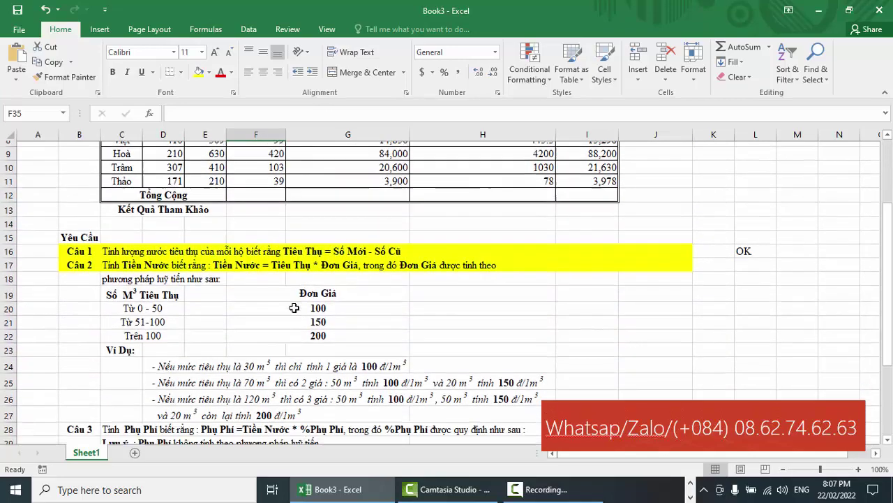
{"action": "scroll", "coordinate": [294, 314], "scroll_direction": "down", "scroll_amount": 2}
{"action": "scroll", "coordinate": [301, 323], "scroll_direction": "down", "scroll_amount": 1}
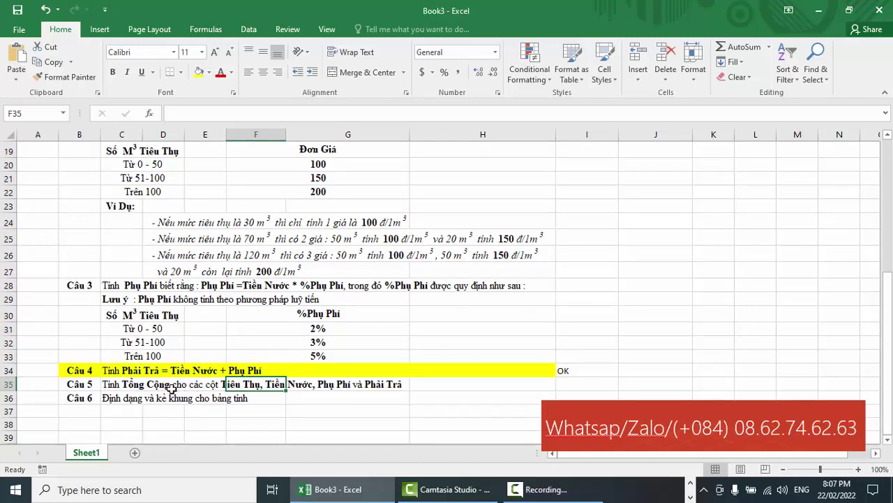
{"action": "scroll", "coordinate": [270, 375], "scroll_direction": "up", "scroll_amount": 3}
{"action": "scroll", "coordinate": [271, 375], "scroll_direction": "up", "scroll_amount": 3}
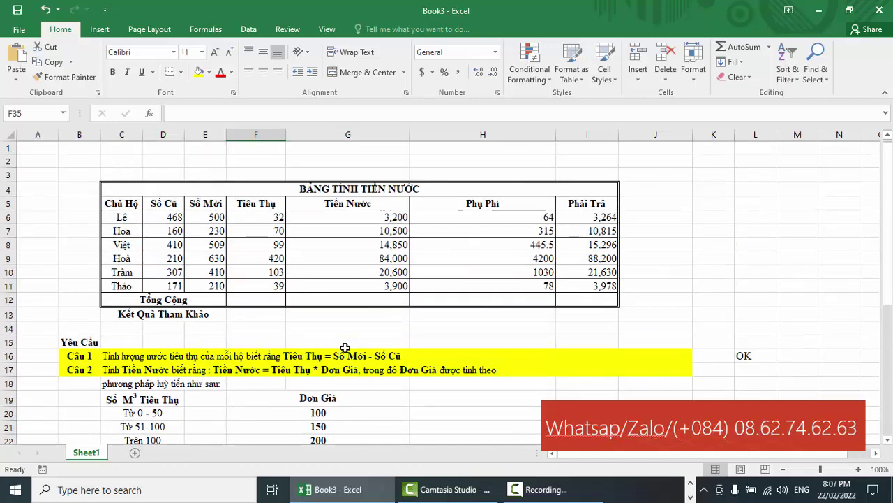
Step: AutoSum the Tiêu Thụ column in F12, giving 763
{"action": "left_click", "coordinate": [256, 299]}
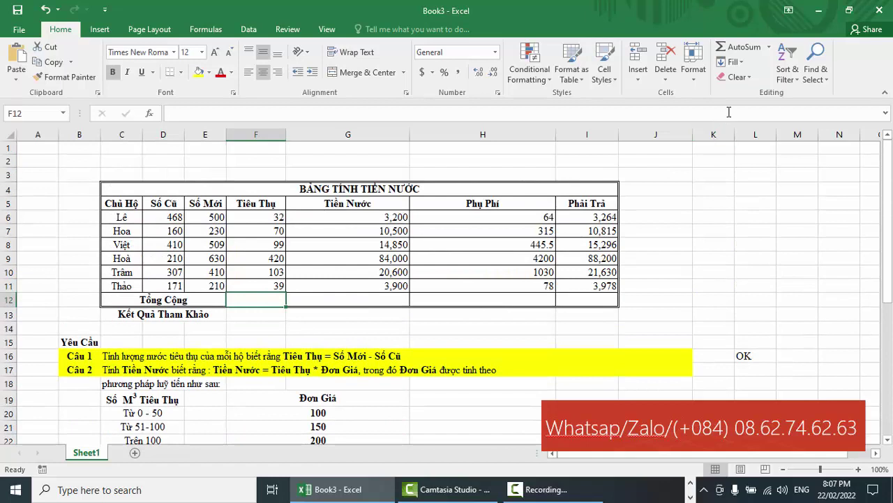
{"action": "left_click", "coordinate": [739, 48]}
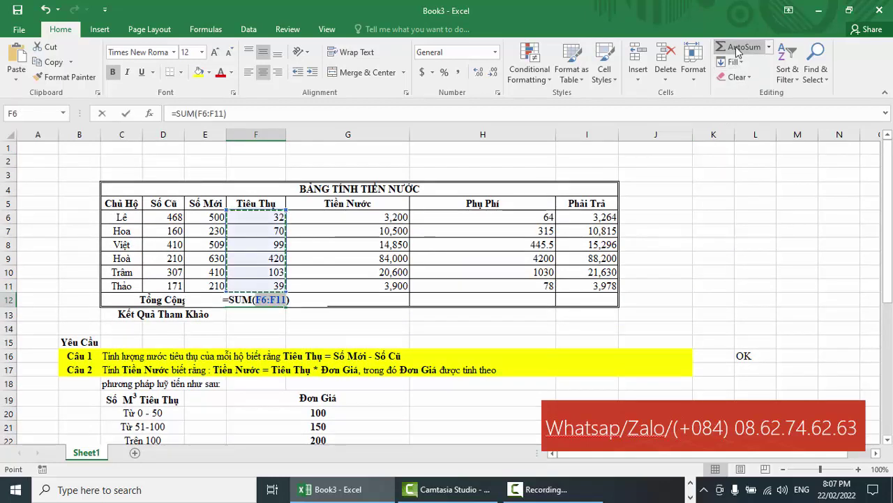
{"action": "key", "text": "Return"}
{"action": "key", "text": "Return"}
Step: Delete the wrong Tiền Nước total in G12 and start =SUM(G6:G11) there
{"action": "left_click", "coordinate": [324, 301]}
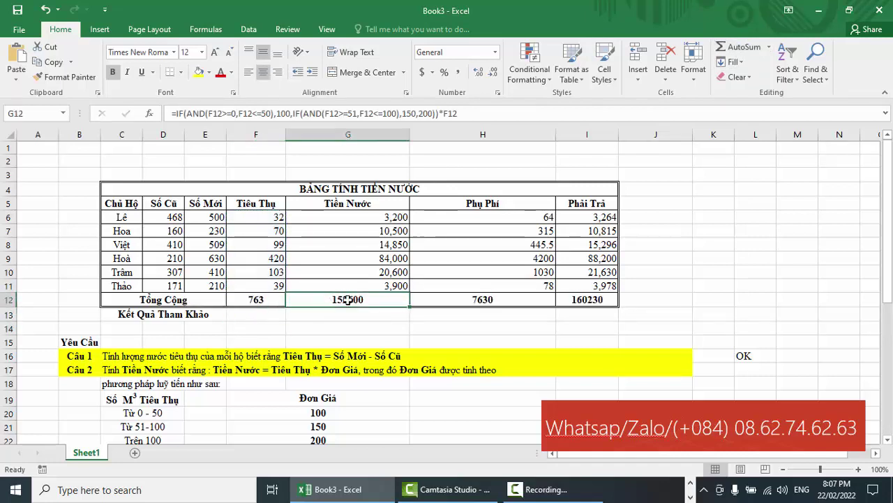
{"action": "double_click", "coordinate": [354, 298]}
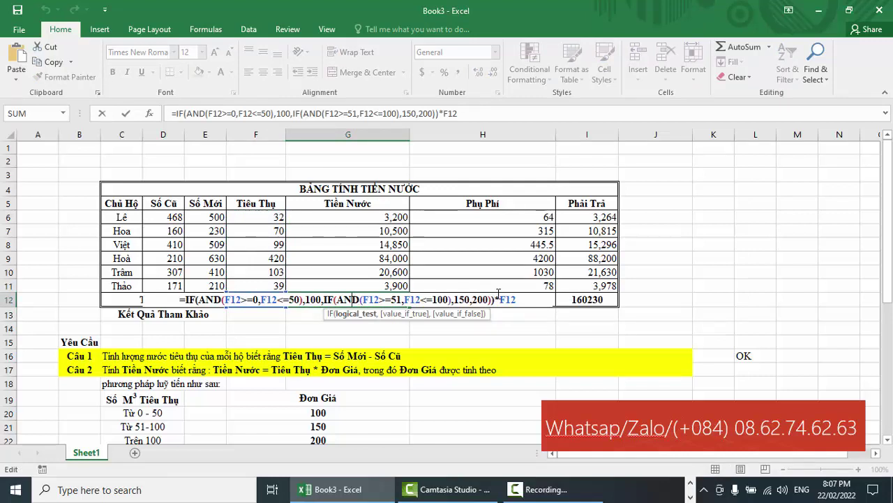
{"action": "key", "text": "Escape"}
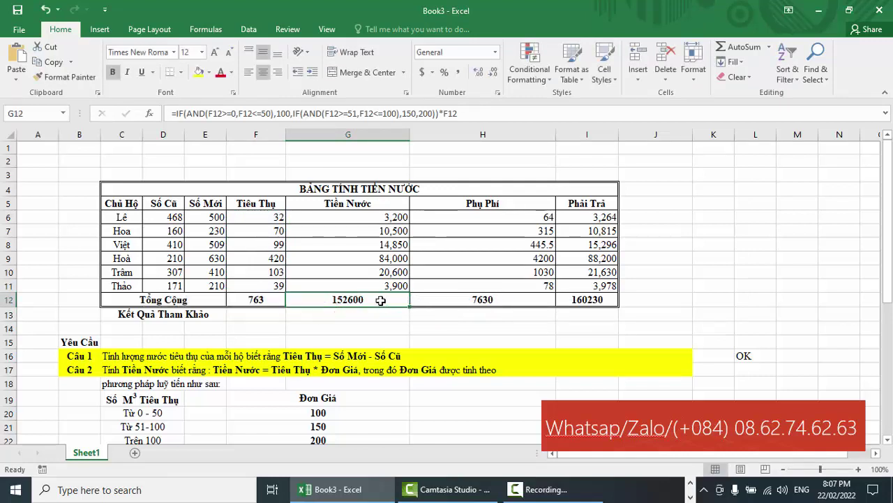
{"action": "key", "text": "Delete"}
{"action": "double_click", "coordinate": [263, 299]}
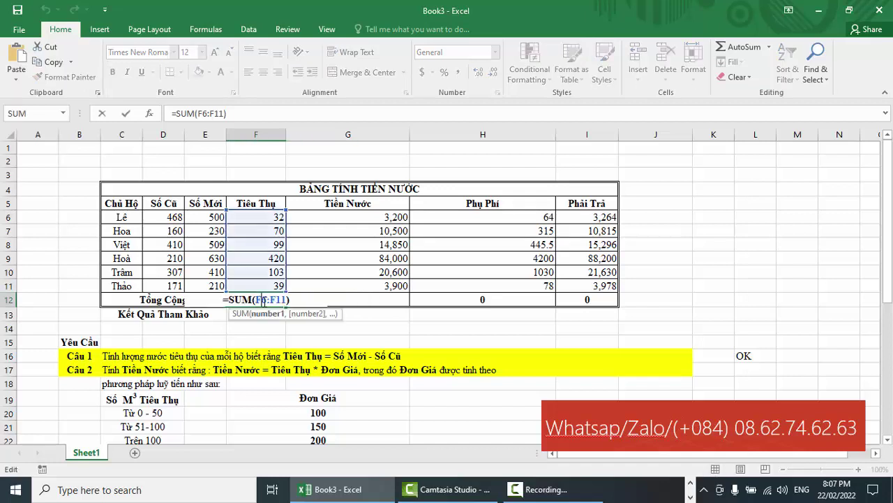
{"action": "left_click", "coordinate": [390, 298]}
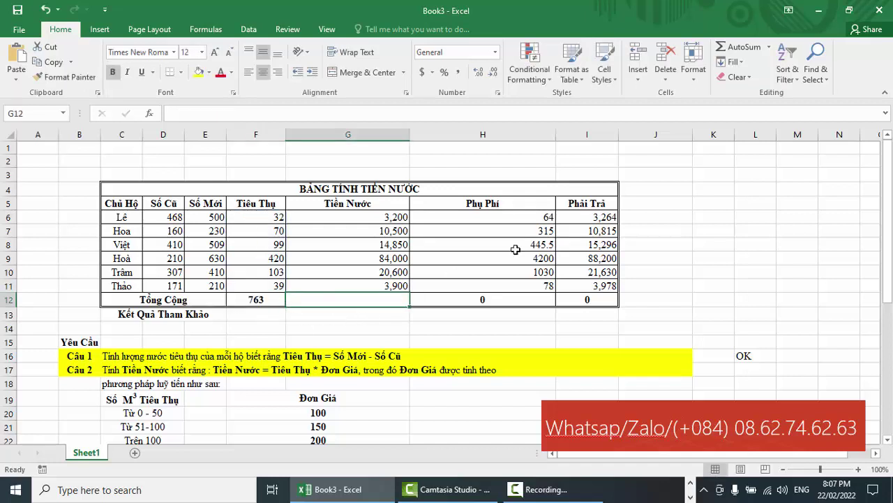
{"action": "left_click", "coordinate": [743, 47]}
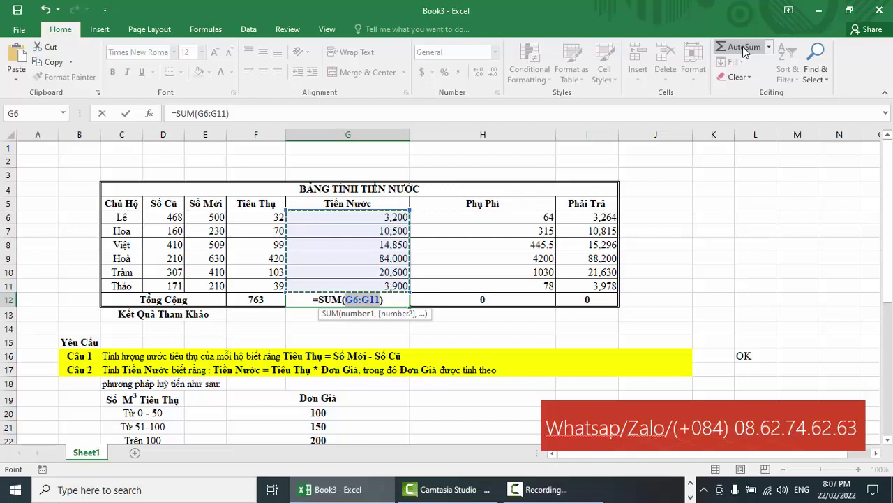
Step: Confirm the Tiền Nước total of 137,050 in G12
{"action": "key", "text": "Return"}
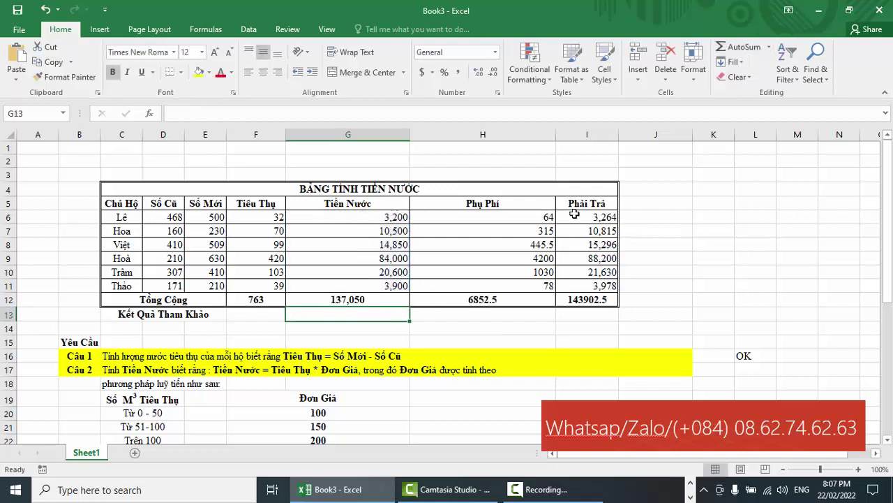
{"action": "left_click", "coordinate": [349, 299]}
{"action": "double_click", "coordinate": [348, 298]}
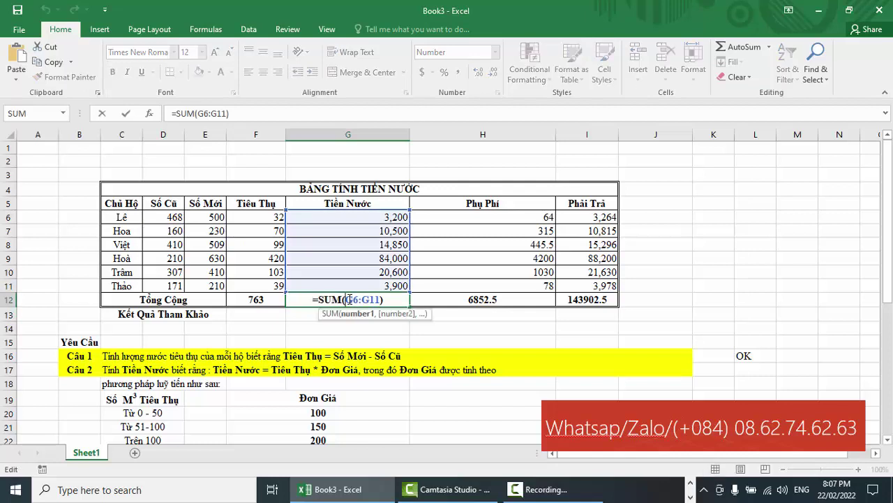
{"action": "left_click", "coordinate": [472, 296]}
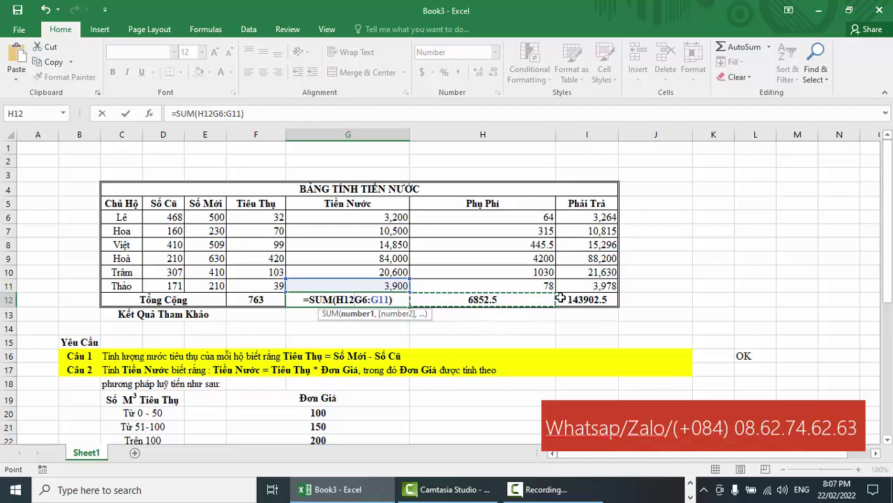
{"action": "key", "text": "Escape"}
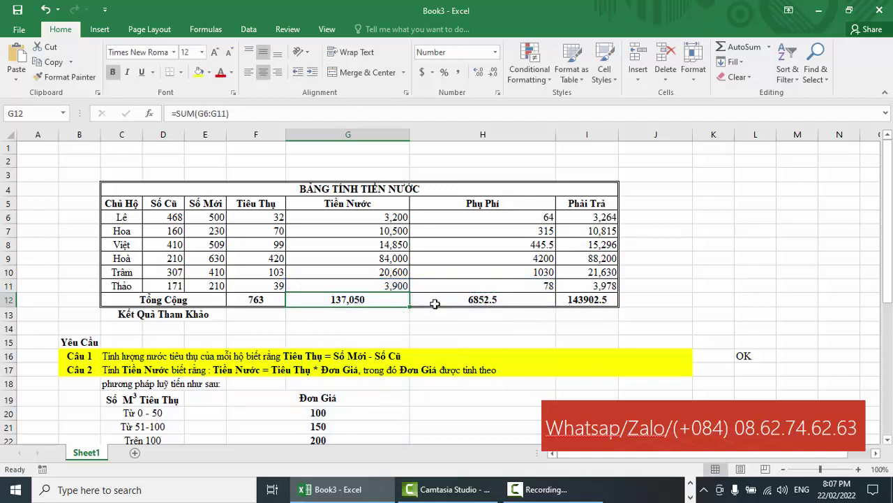
Step: Clear H12 and I12, then sum Phụ Phí in H12 with =SUM(H6:H11), giving 6132.5
{"action": "left_click", "coordinate": [462, 299]}
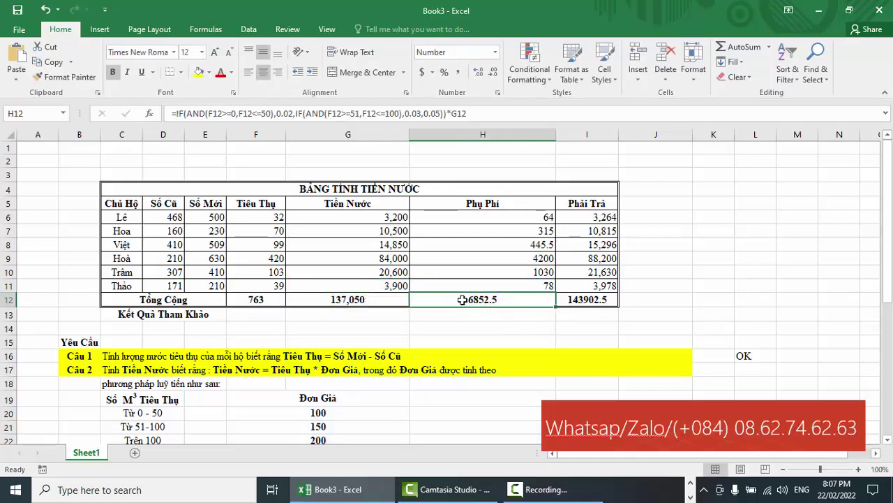
{"action": "key", "text": "Delete"}
{"action": "left_click", "coordinate": [585, 298]}
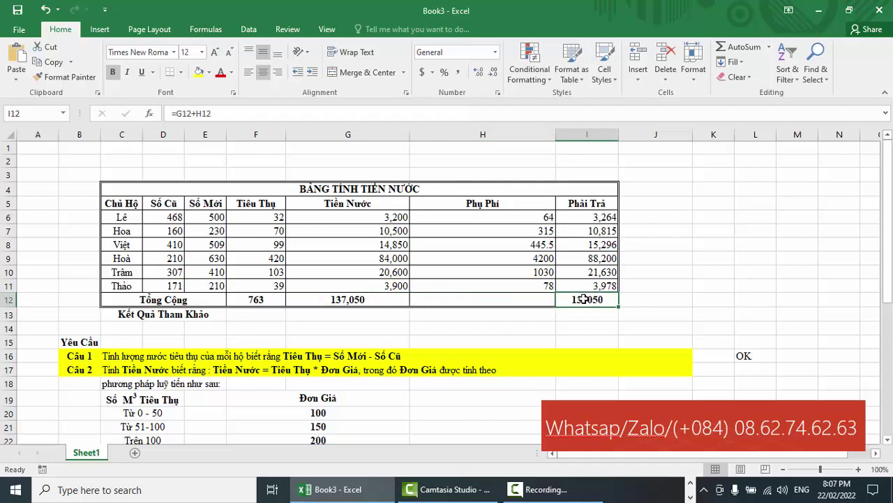
{"action": "key", "text": "Delete"}
{"action": "left_click", "coordinate": [483, 298]}
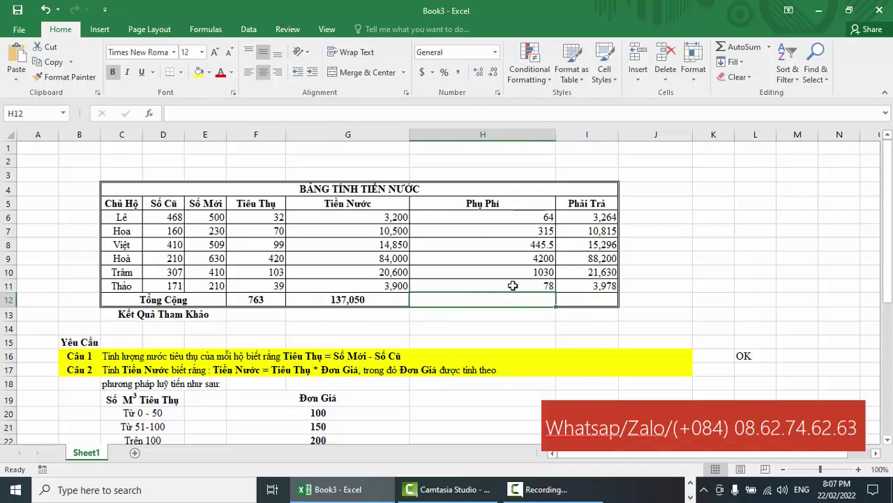
{"action": "left_click", "coordinate": [744, 48]}
{"action": "key", "text": "Return"}
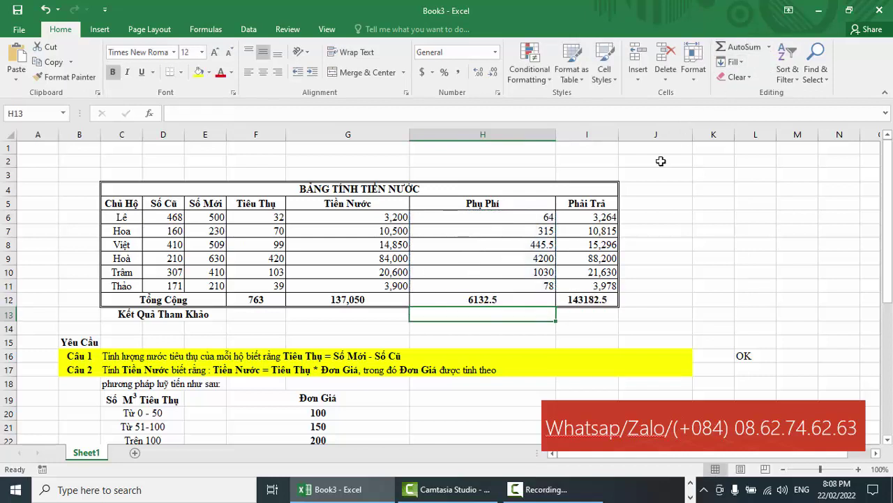
Step: Sum Phải Trả in I12 with =SUM(I6:I11), giving 143,183, and check the totals
{"action": "left_click", "coordinate": [593, 297]}
{"action": "key", "text": "Delete"}
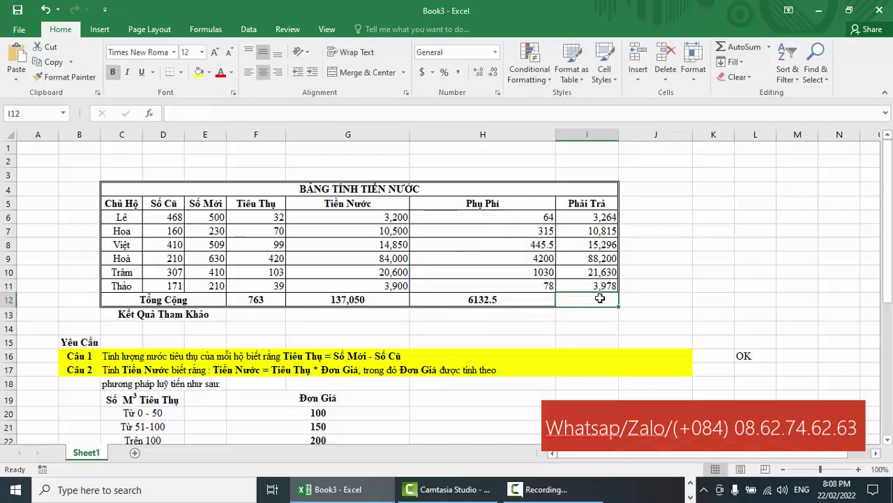
{"action": "left_click", "coordinate": [741, 47]}
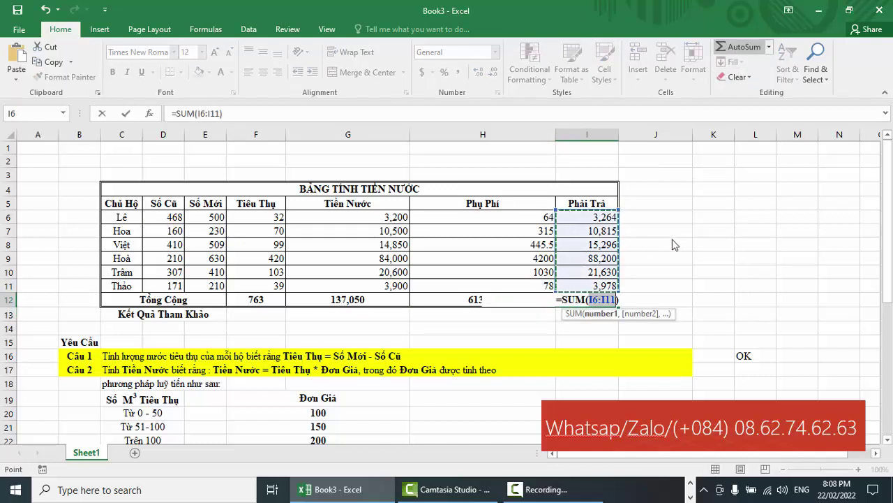
{"action": "key", "text": "Return"}
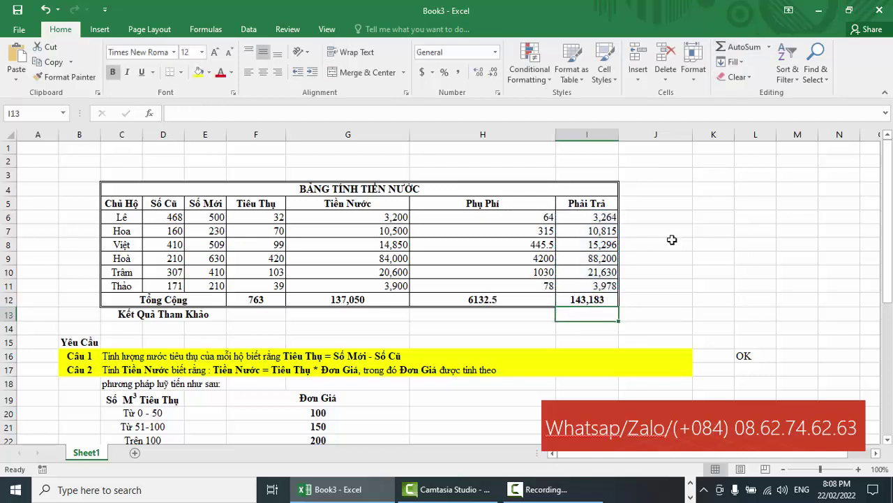
{"action": "left_click", "coordinate": [485, 301]}
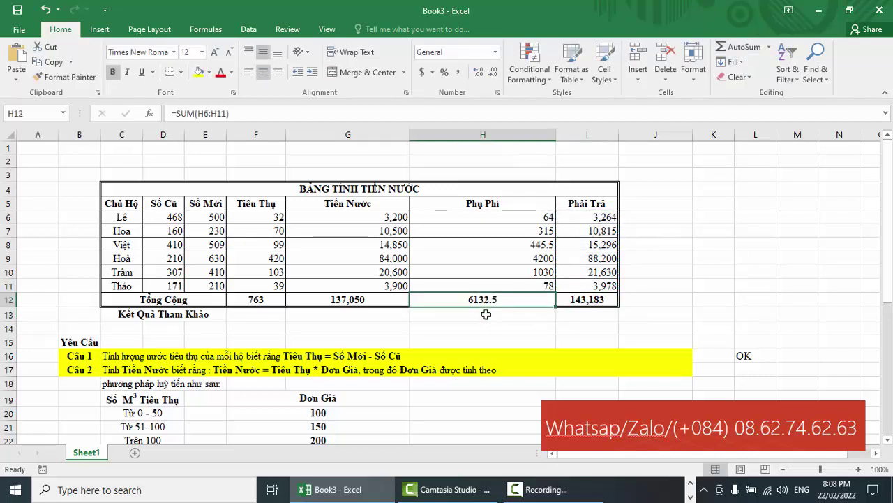
{"action": "left_click", "coordinate": [372, 301]}
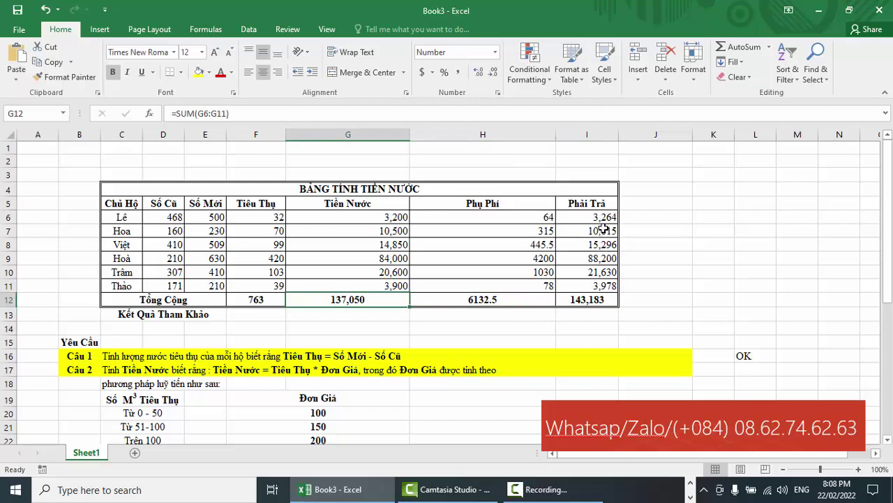
{"action": "left_click_drag", "start_coordinate": [603, 217], "coordinate": [604, 279]}
Step: Fill the Câu 5 row C35:H35 yellow and type OK in I35
{"action": "scroll", "coordinate": [582, 273], "scroll_direction": "down", "scroll_amount": 1}
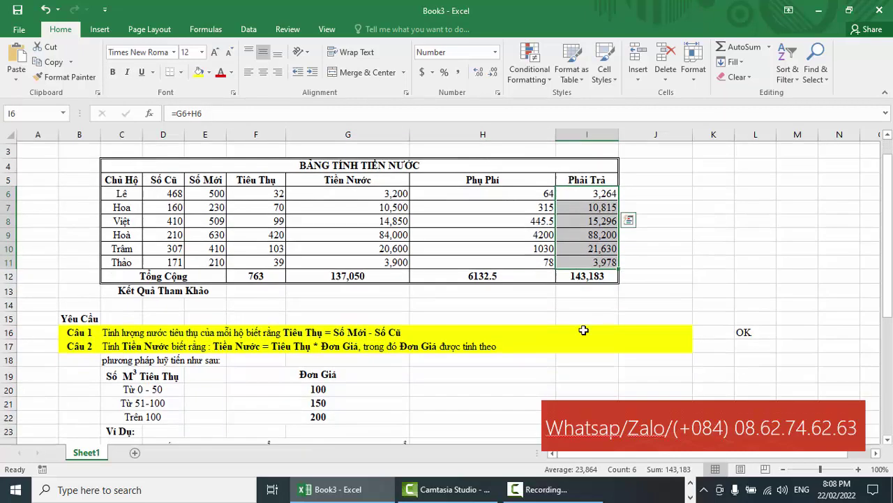
{"action": "scroll", "coordinate": [583, 329], "scroll_direction": "down", "scroll_amount": 3}
{"action": "scroll", "coordinate": [584, 330], "scroll_direction": "down", "scroll_amount": 2}
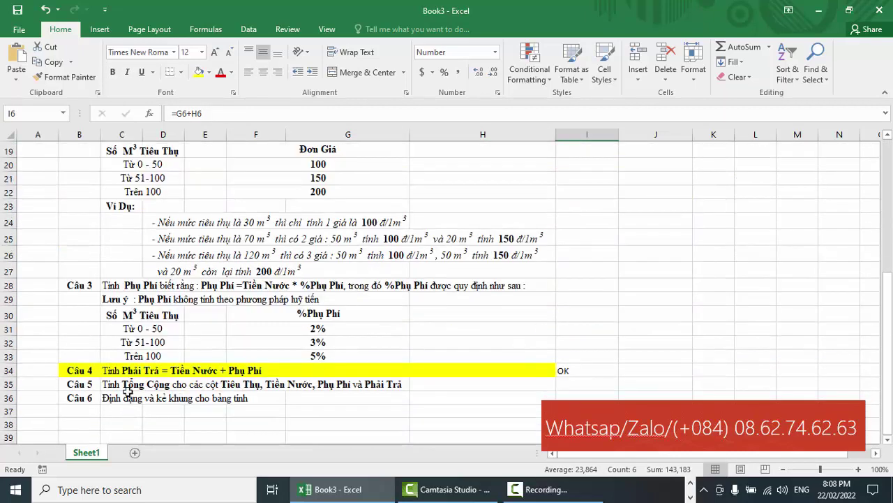
{"action": "left_click_drag", "start_coordinate": [128, 389], "coordinate": [499, 388]}
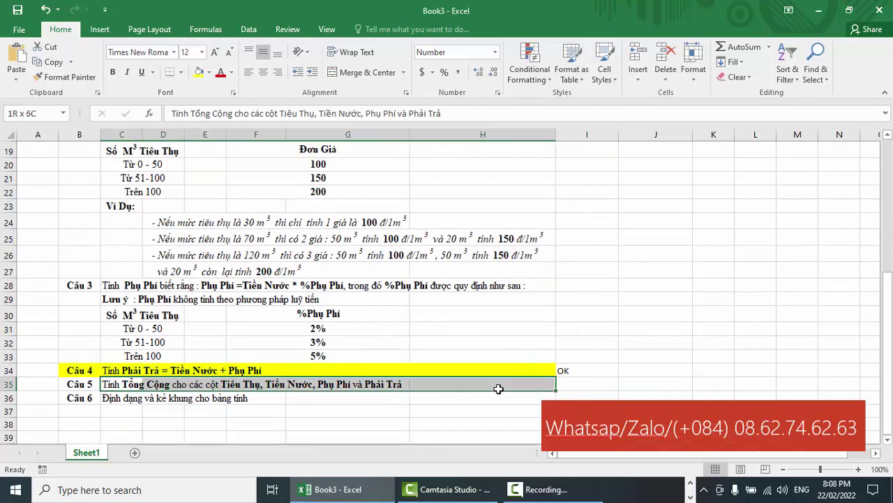
{"action": "left_click", "coordinate": [199, 72]}
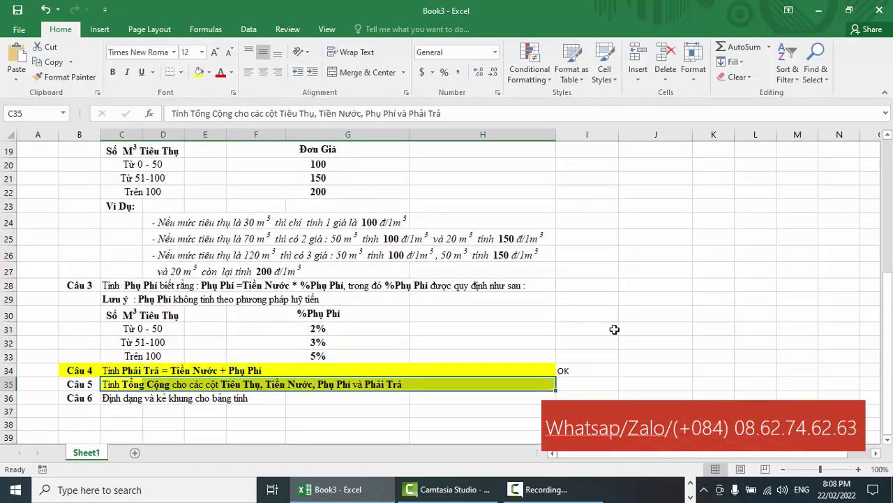
{"action": "left_click", "coordinate": [581, 386]}
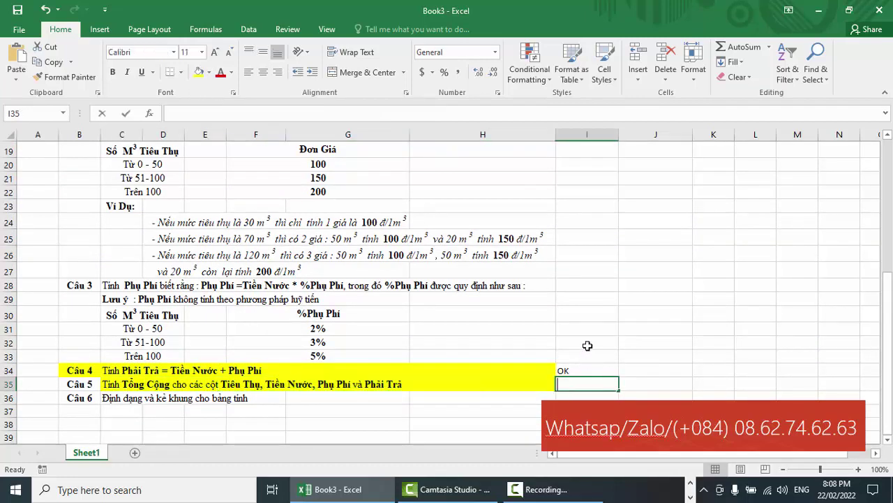
{"action": "type", "text": "OK"}
{"action": "key", "text": "Return"}
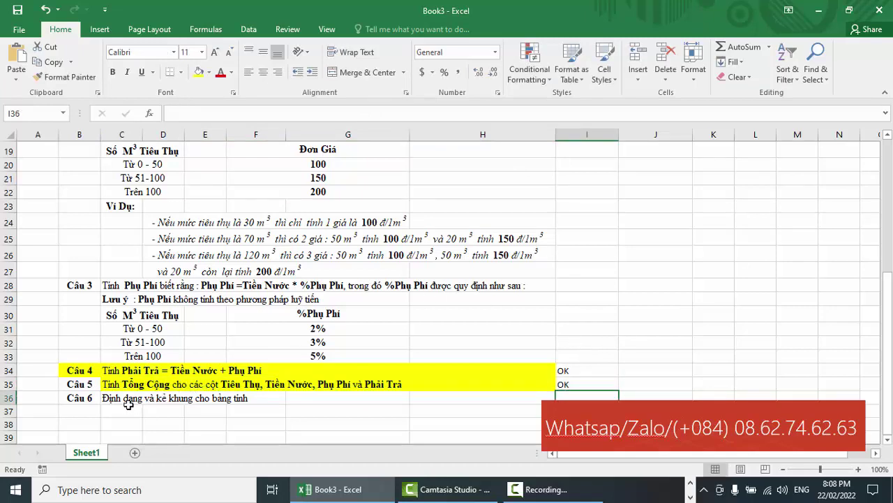
{"action": "left_click_drag", "start_coordinate": [128, 405], "coordinate": [255, 402]}
{"action": "scroll", "coordinate": [255, 403], "scroll_direction": "up", "scroll_amount": 3}
{"action": "scroll", "coordinate": [255, 405], "scroll_direction": "up", "scroll_amount": 3}
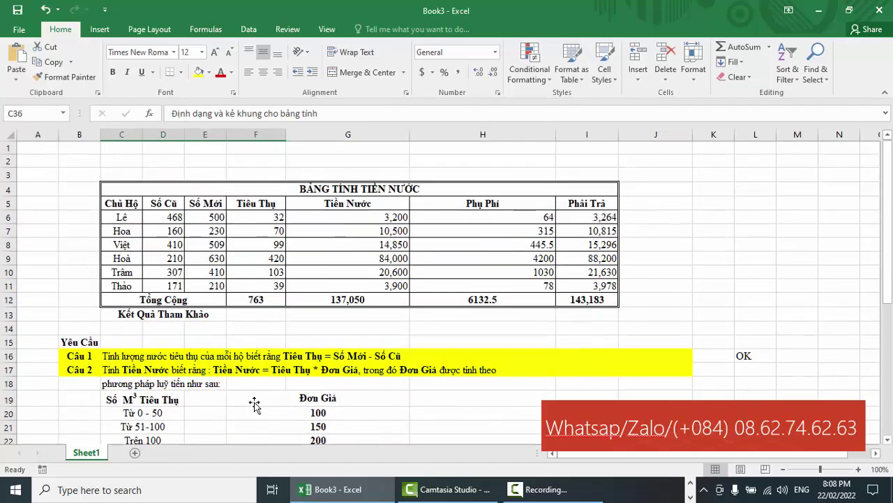
Step: Apply All Borders to every cell of the table C4:I12
{"action": "left_click_drag", "start_coordinate": [122, 187], "coordinate": [513, 299]}
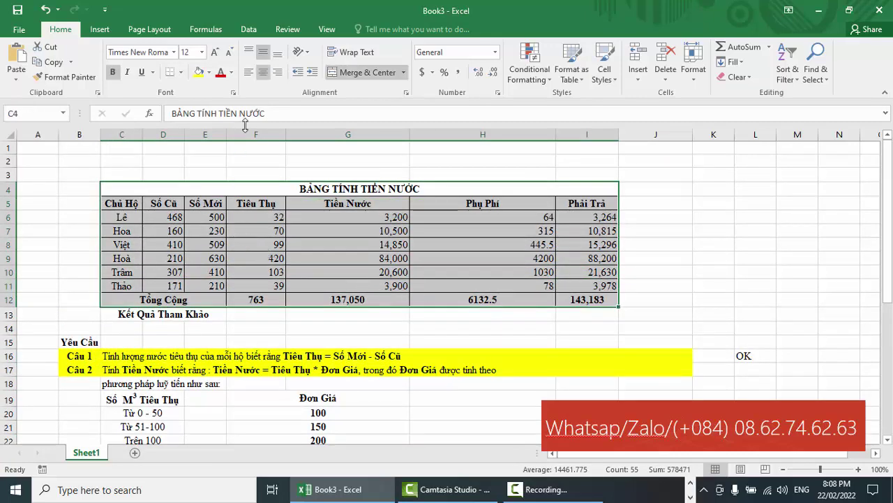
{"action": "left_click", "coordinate": [181, 72]}
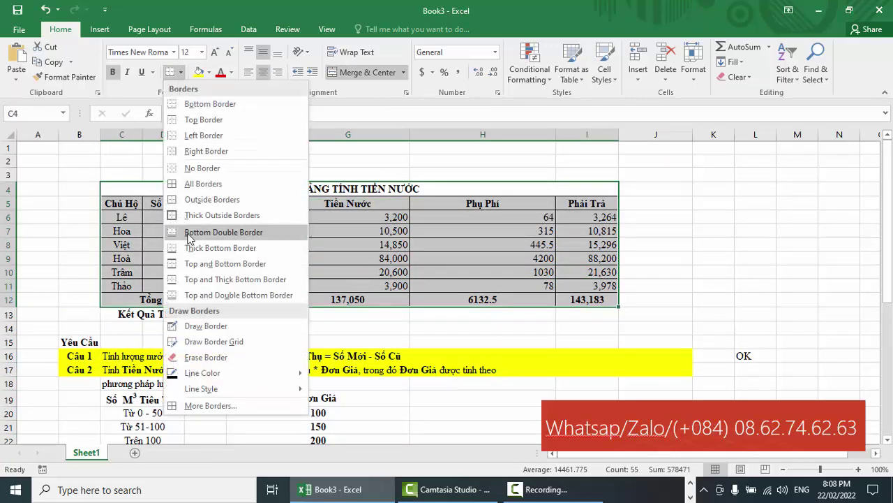
{"action": "left_click", "coordinate": [195, 184]}
{"action": "left_click", "coordinate": [636, 241]}
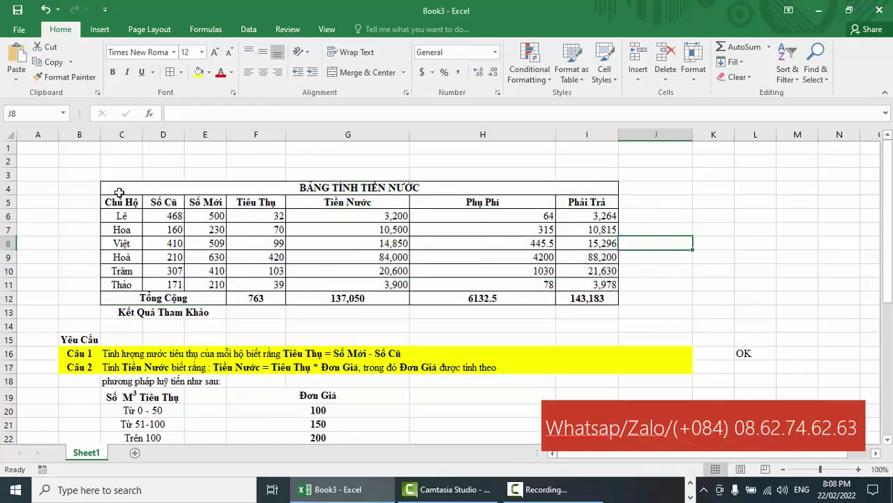
Step: Select the column-heading row C5:I5, including the Tiền Nước heading
{"action": "left_click_drag", "start_coordinate": [119, 193], "coordinate": [408, 199]}
{"action": "left_click", "coordinate": [363, 202]}
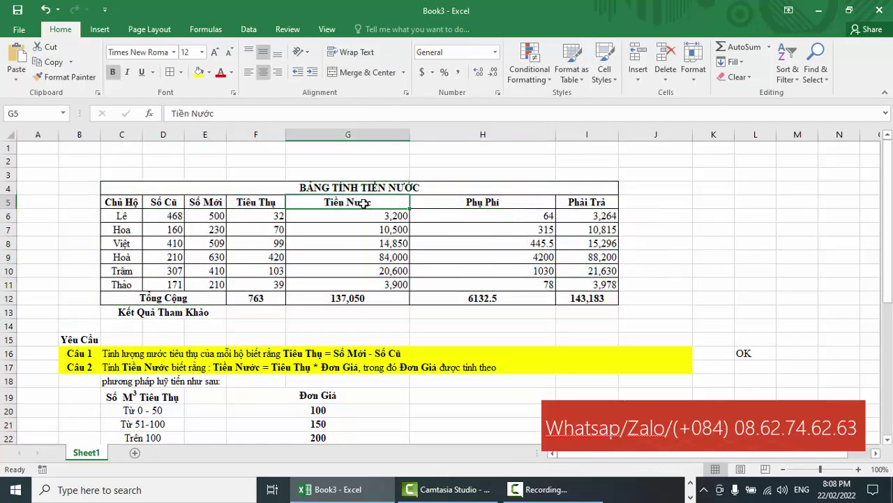
{"action": "left_click_drag", "start_coordinate": [122, 203], "coordinate": [590, 205]}
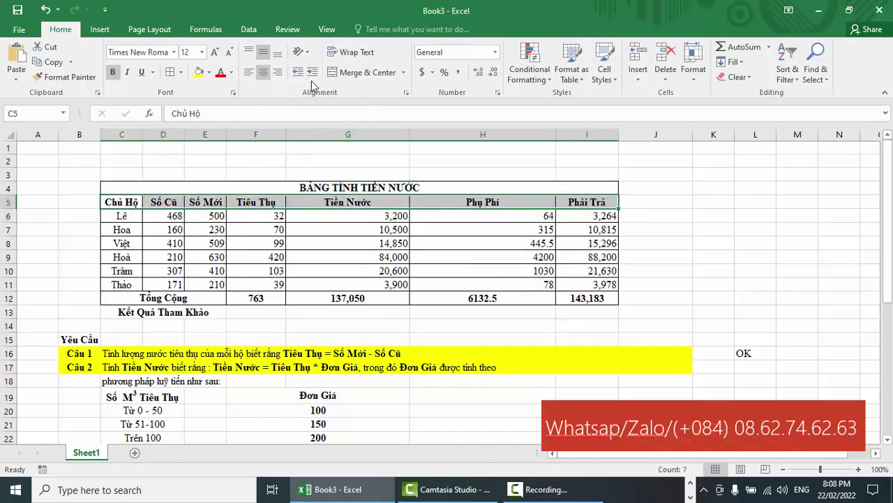
Step: Fill the column-heading row gray and the merged BẢNG TÍNH TIỀN NƯỚC title cell light orange
{"action": "left_click", "coordinate": [208, 74]}
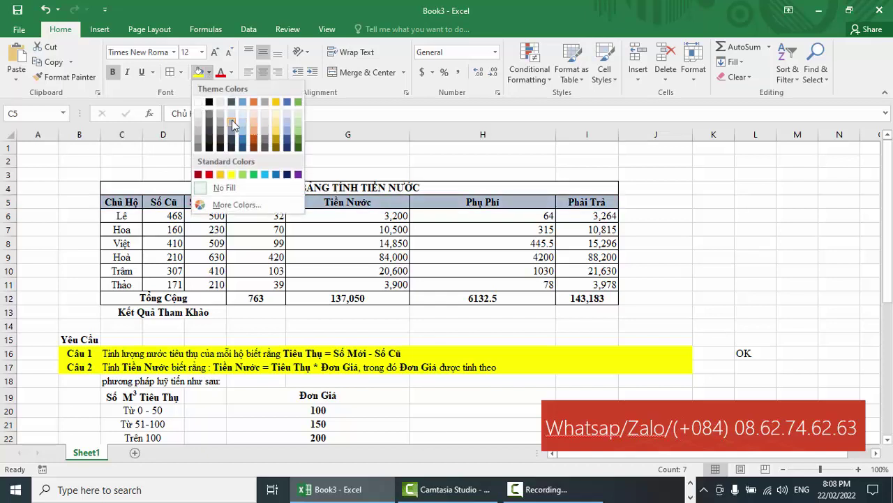
{"action": "left_click", "coordinate": [253, 123]}
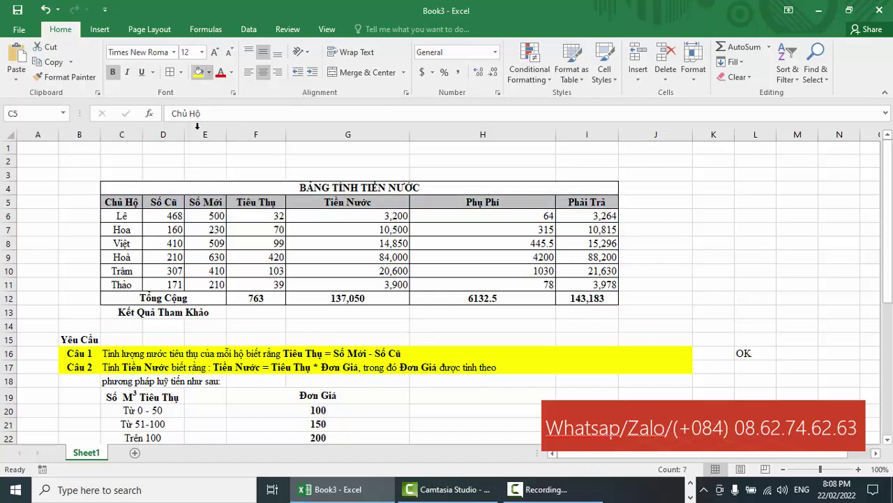
{"action": "left_click", "coordinate": [312, 184]}
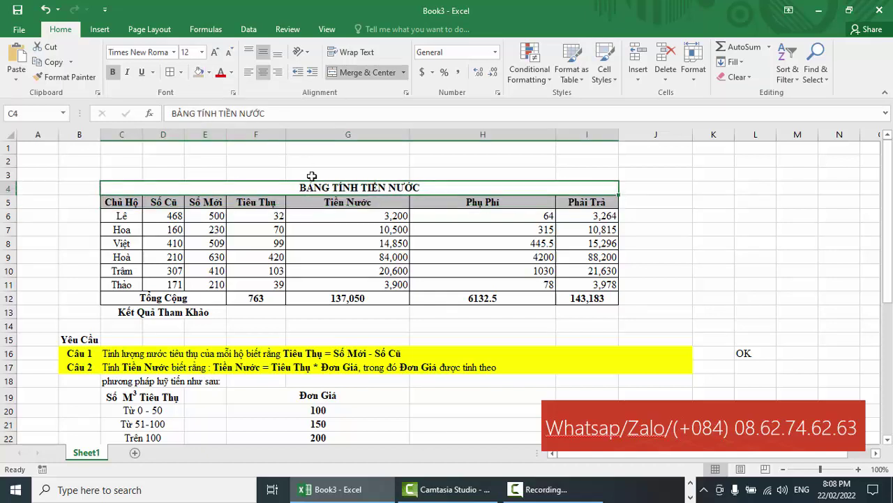
{"action": "left_click", "coordinate": [208, 74]}
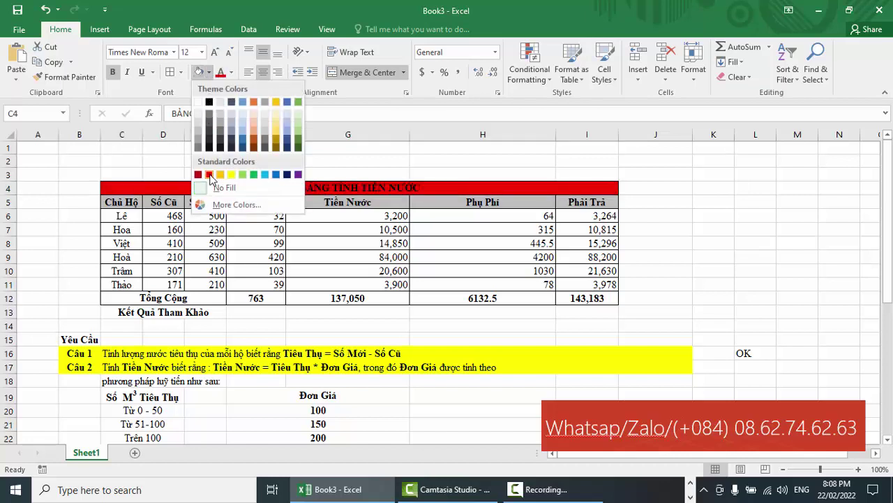
{"action": "left_click", "coordinate": [254, 129]}
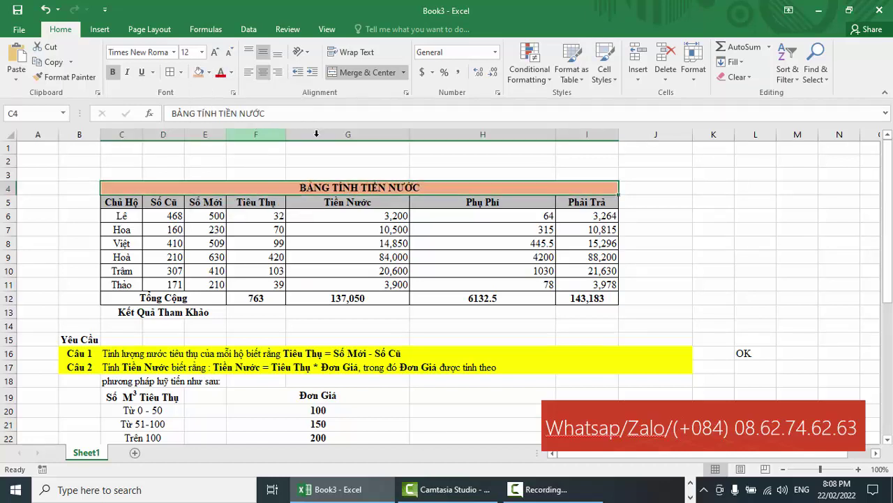
{"action": "left_click", "coordinate": [683, 193]}
{"action": "scroll", "coordinate": [746, 289], "scroll_direction": "down", "scroll_amount": 2}
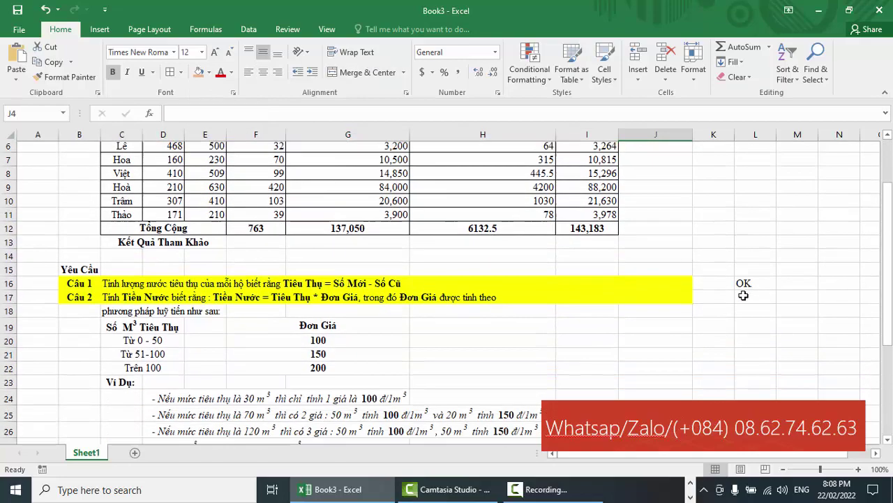
{"action": "scroll", "coordinate": [745, 290], "scroll_direction": "up", "scroll_amount": 2}
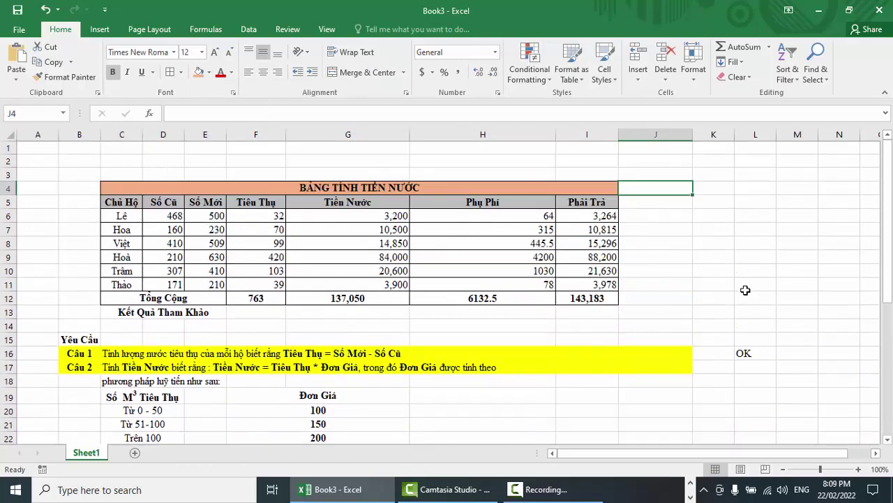